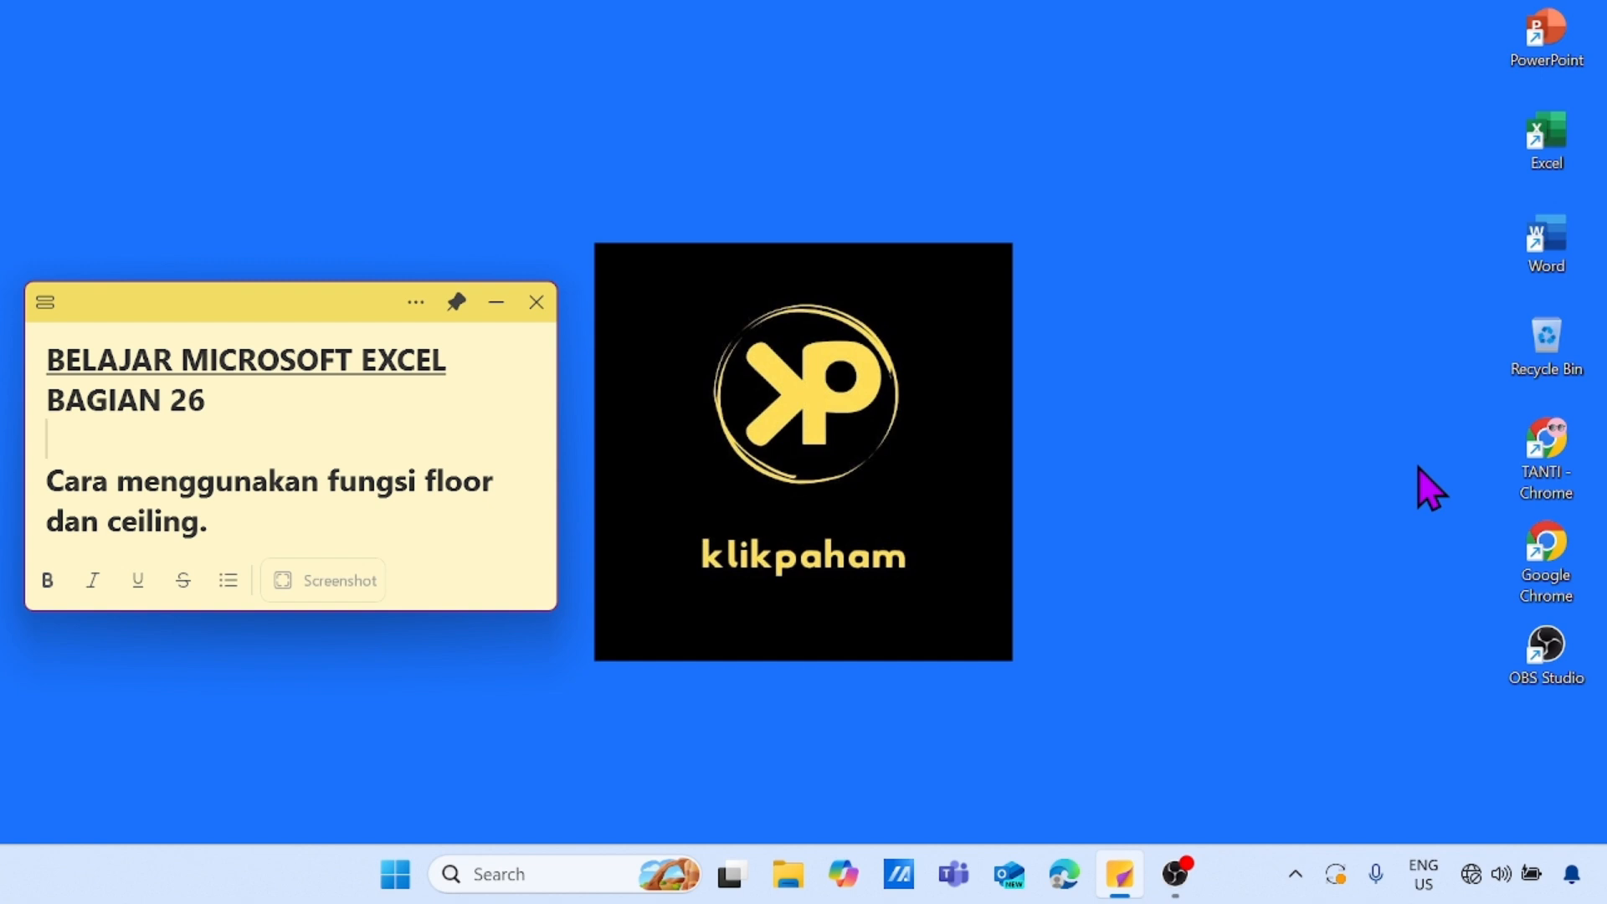
Step: Minimize the sticky note, switch to Excel and open the recent workbook FLOOR N CEILING
left_click(497, 303)
double_click(1548, 123)
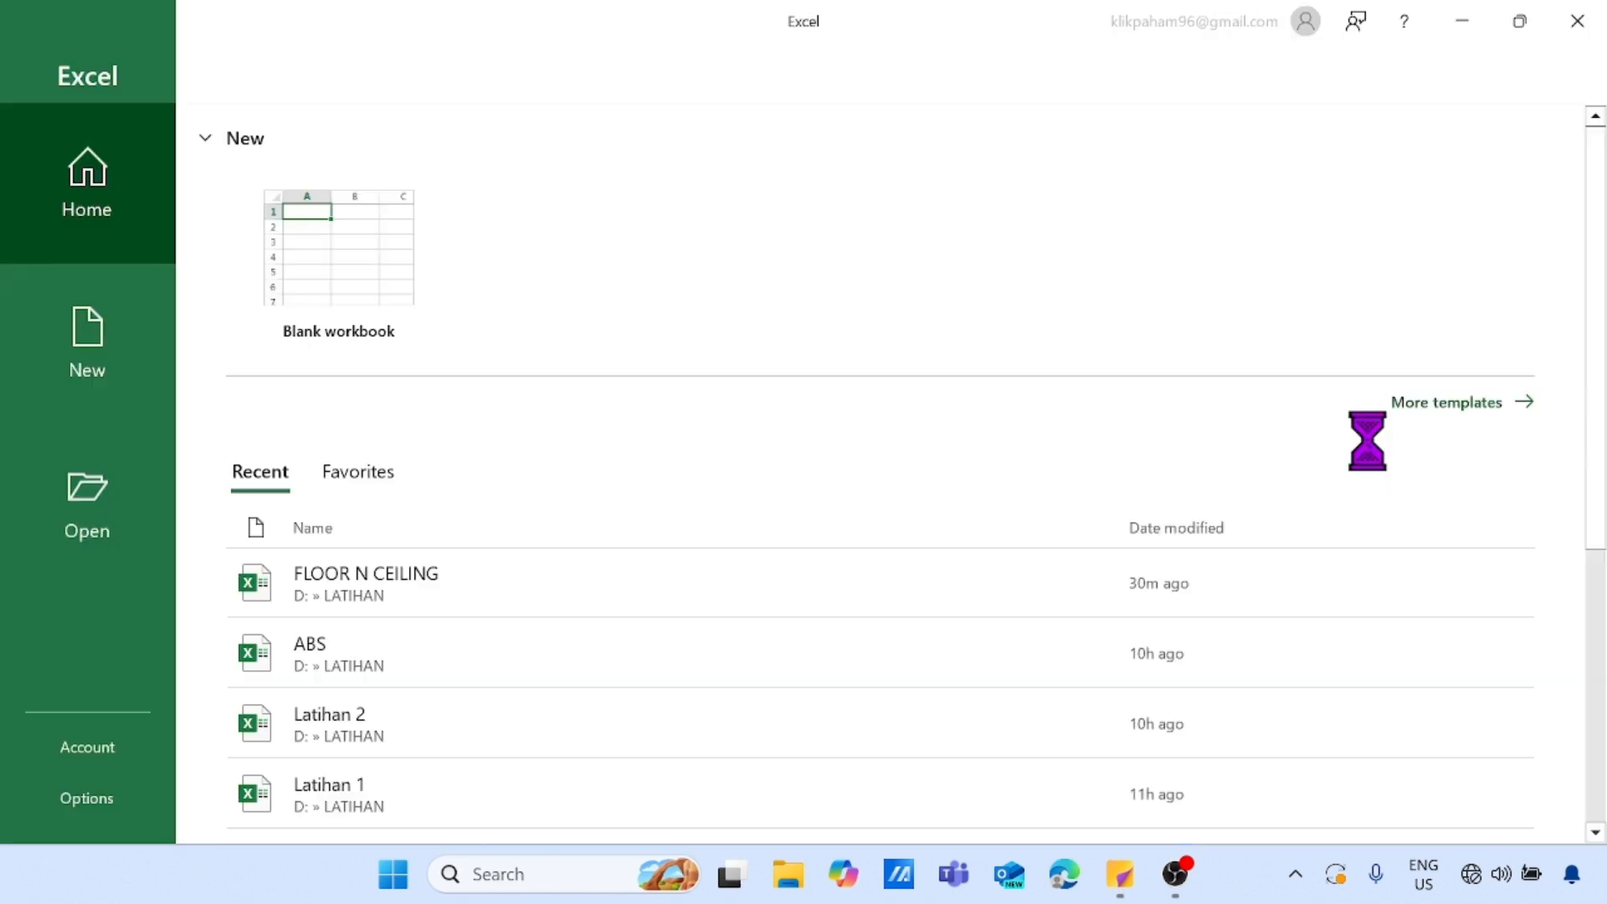
left_click(401, 576)
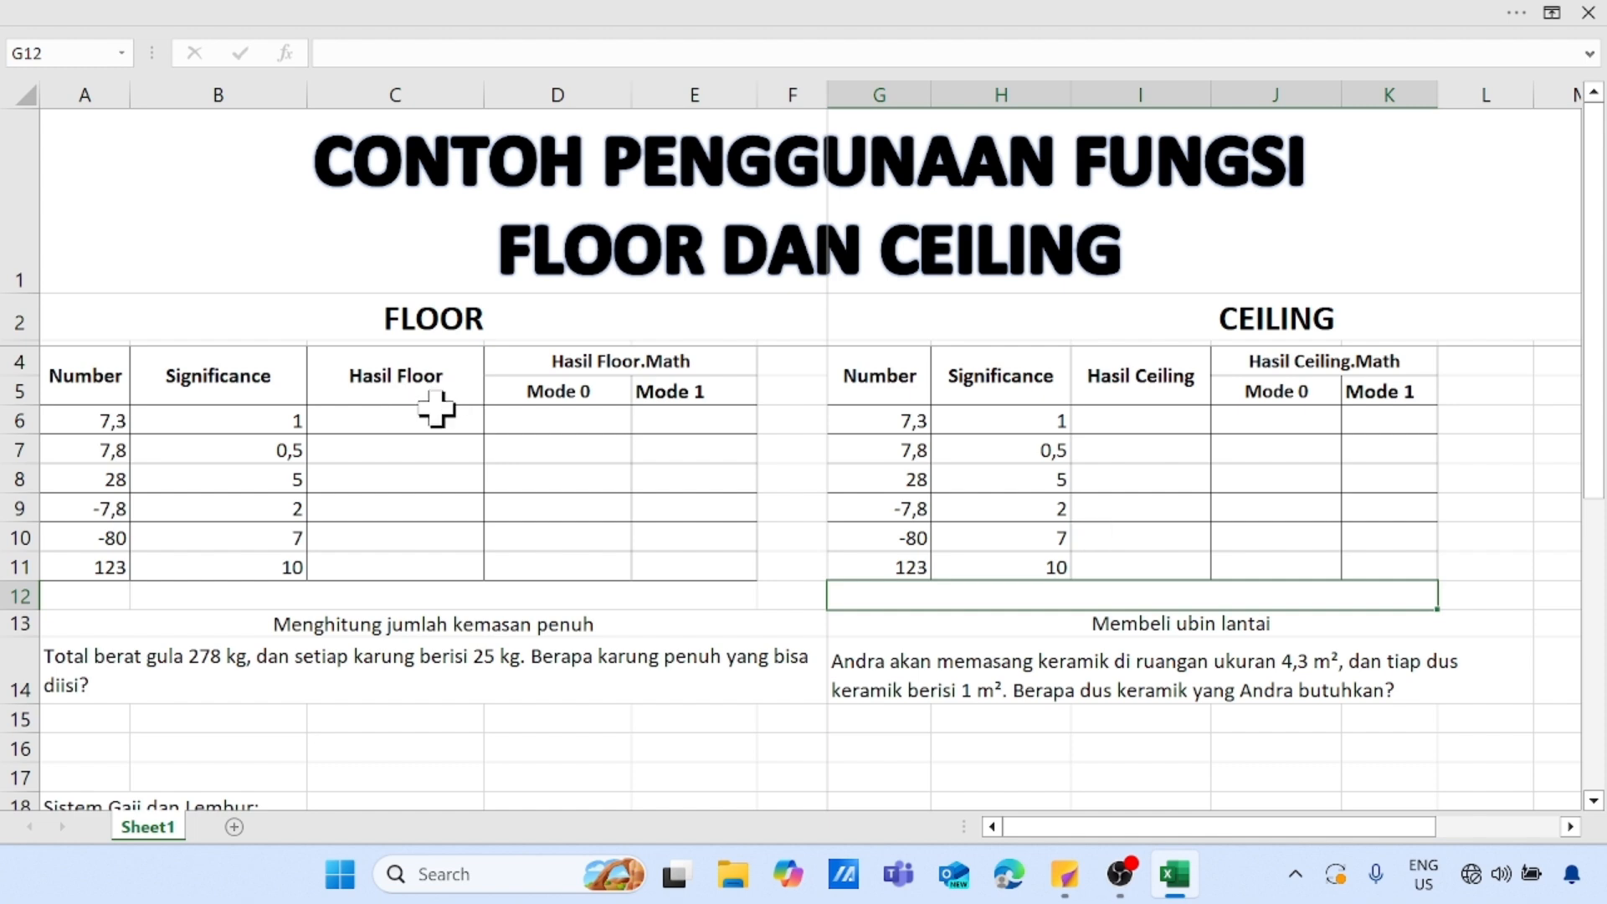
Step: Enter the formula =floor(A6;B6) in cell C6 of the Hasil Floor column
left_click(392, 425)
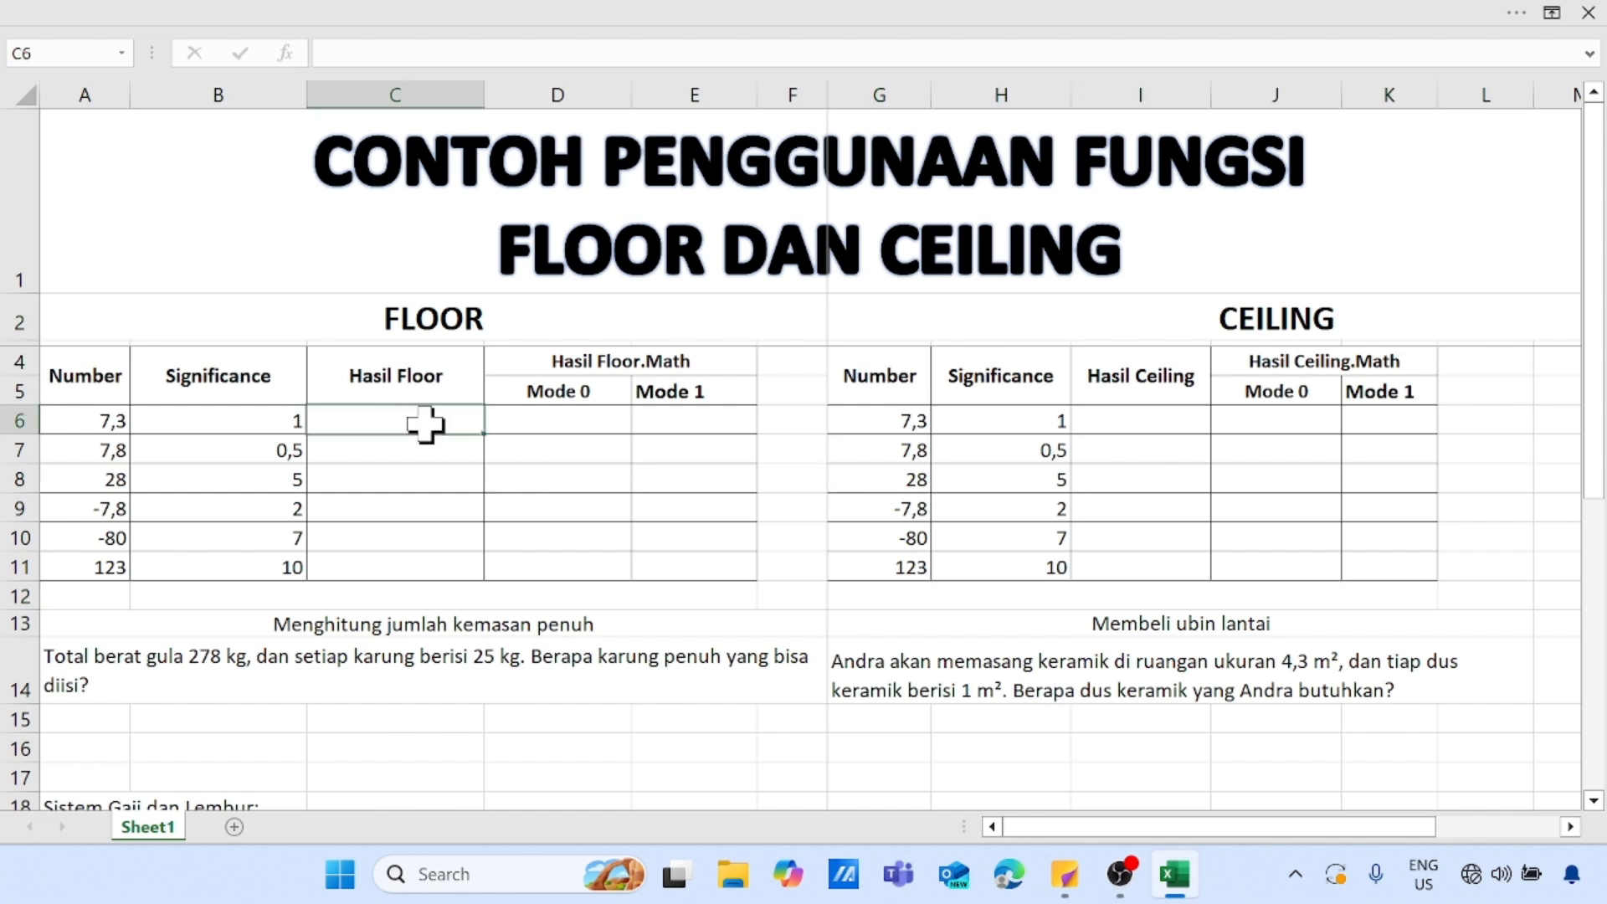
type("=")
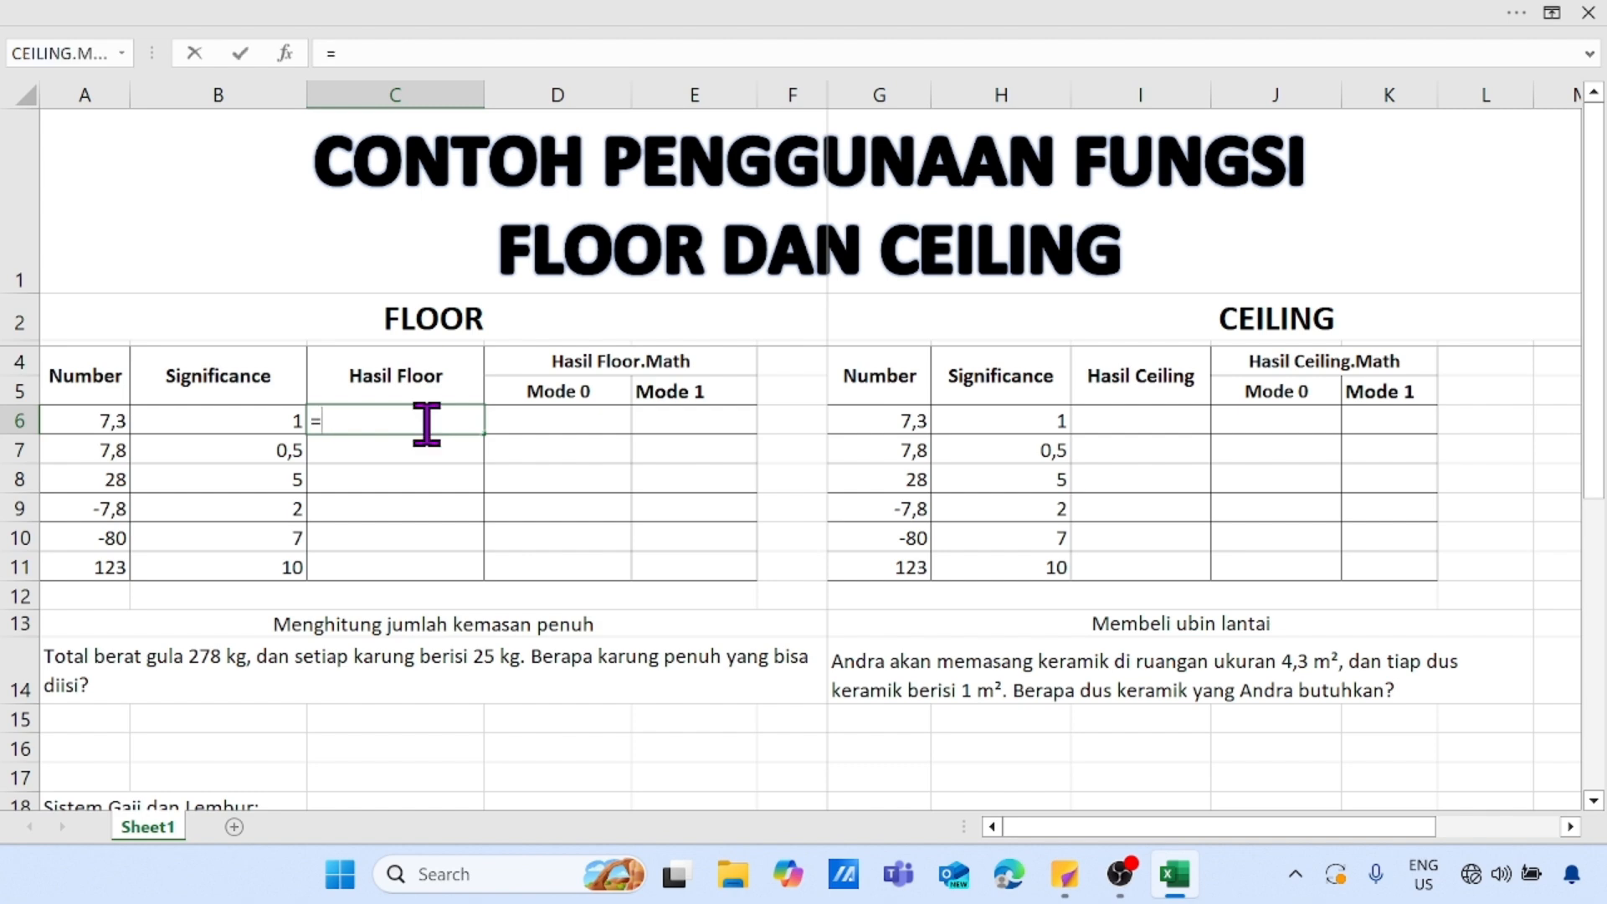
type("floo")
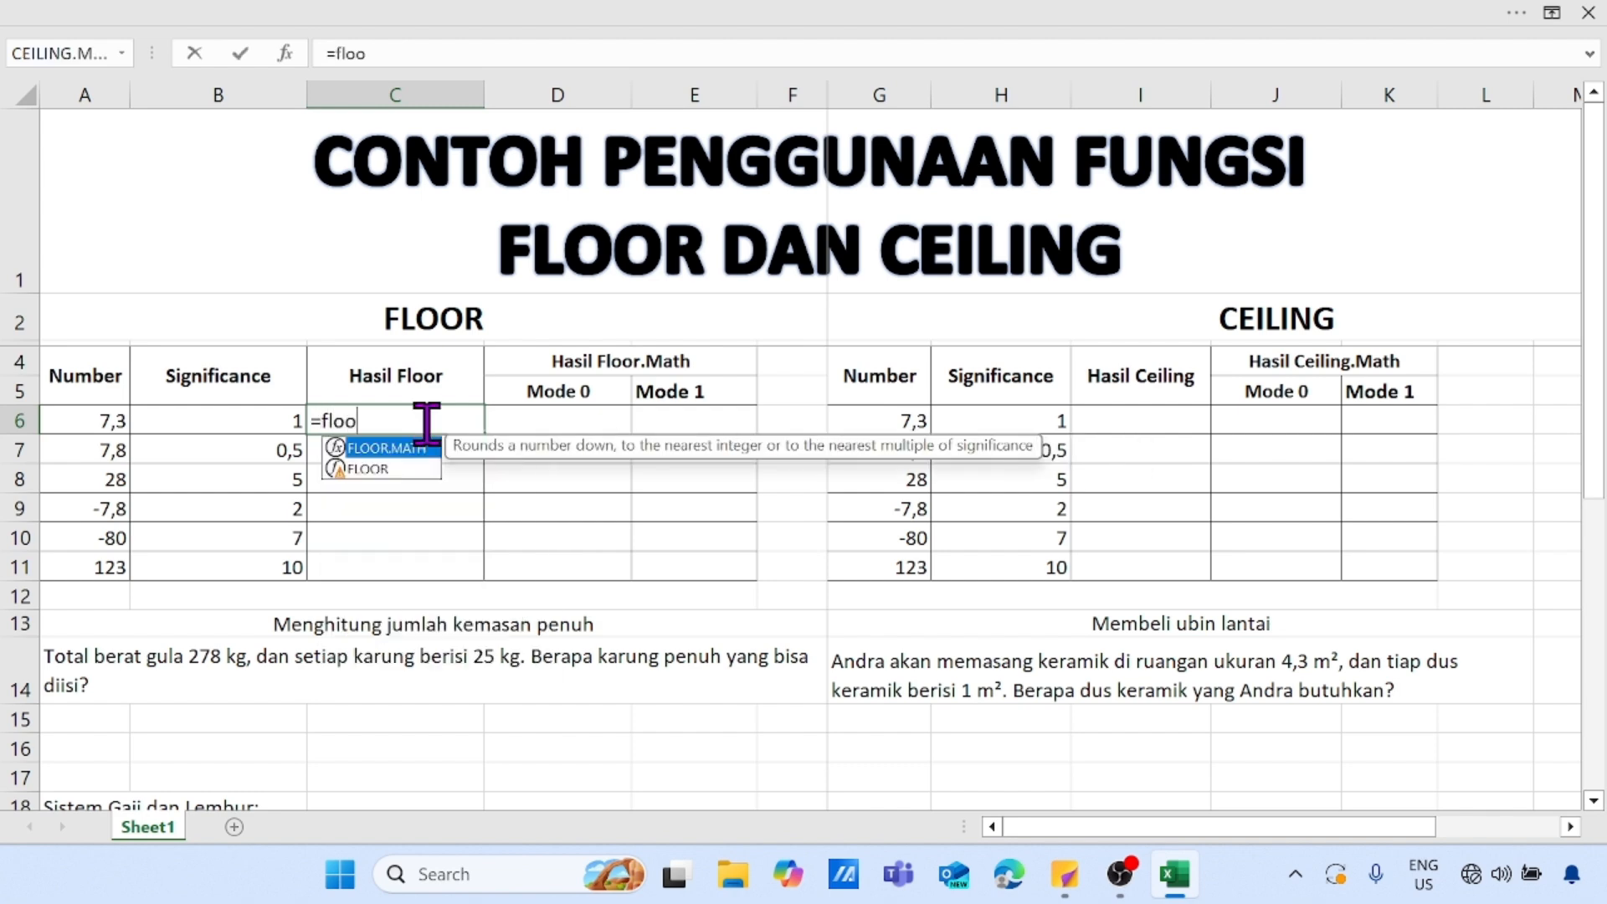
type("r(")
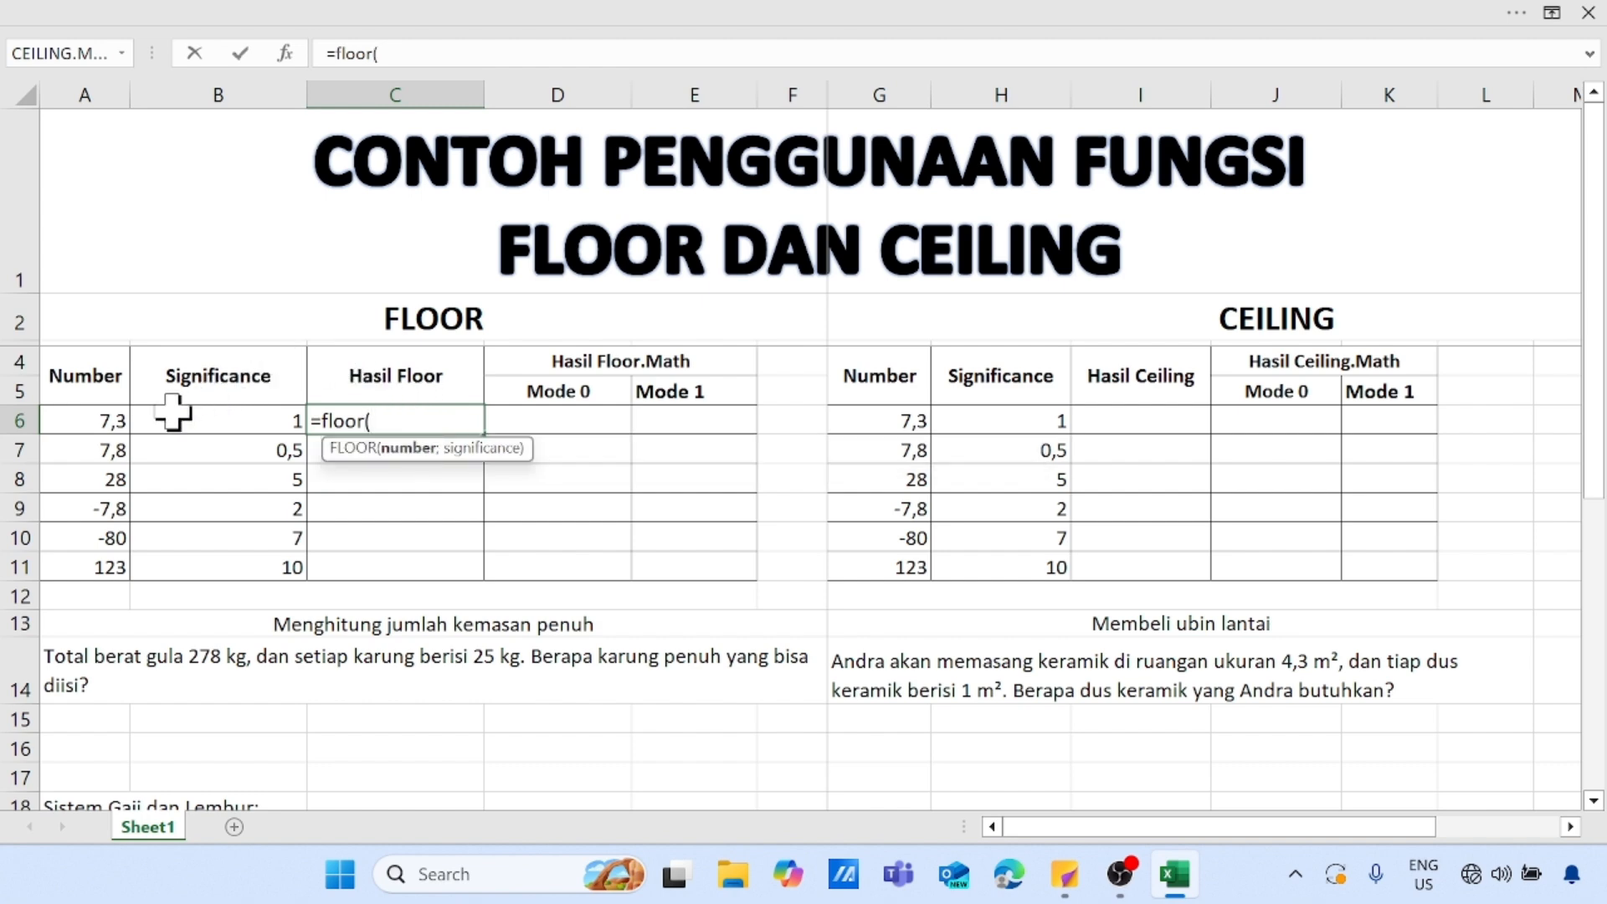
left_click(81, 418)
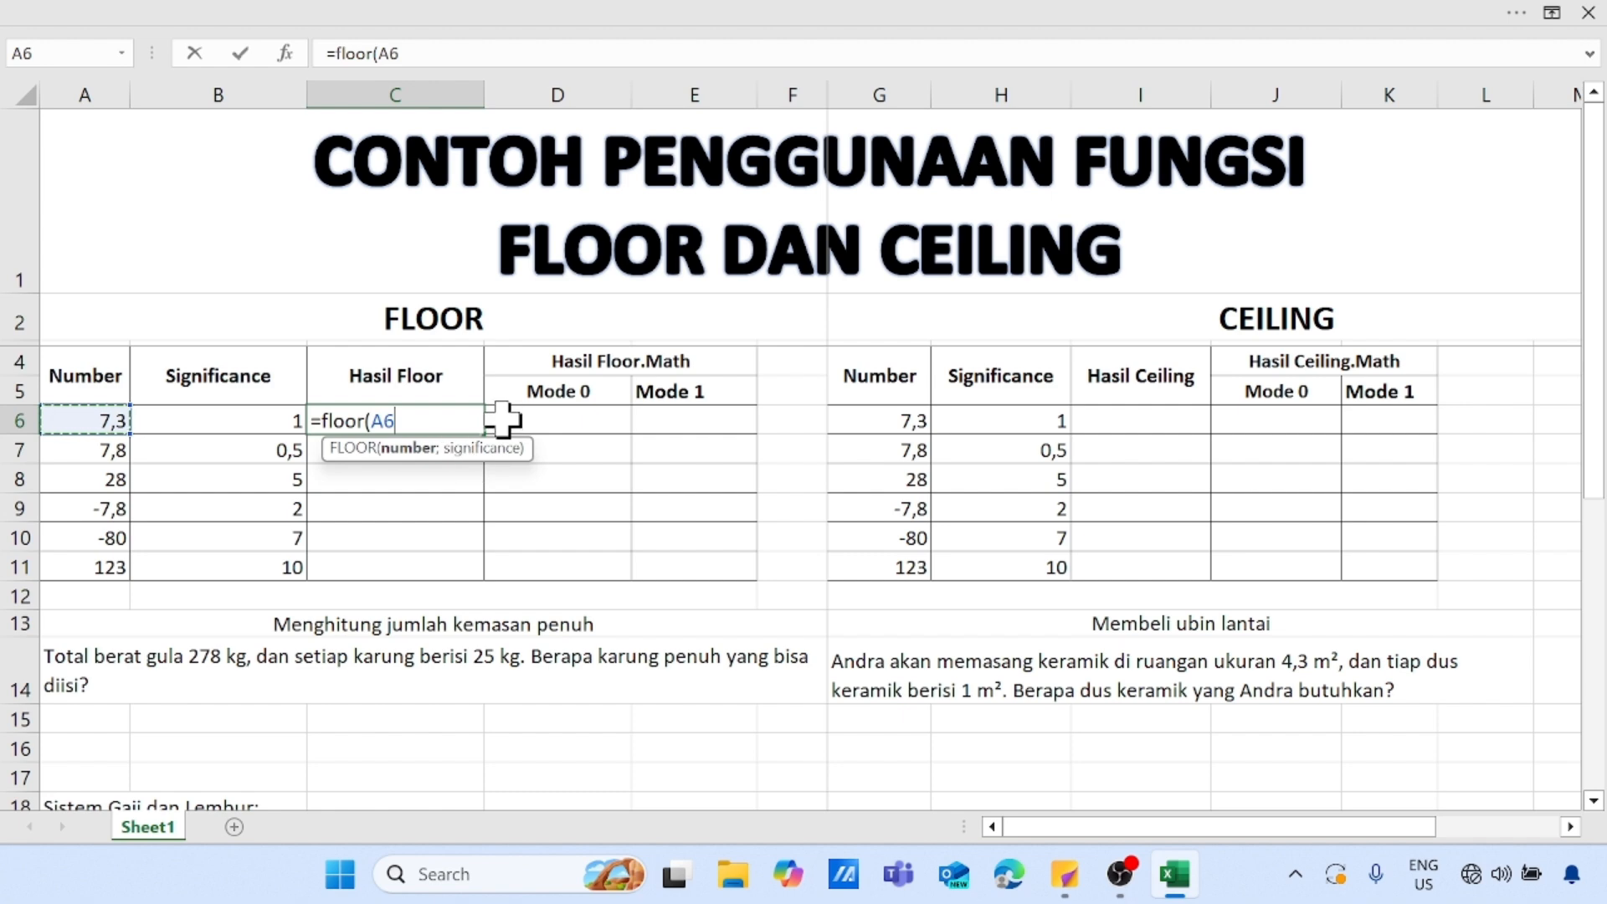
type(";")
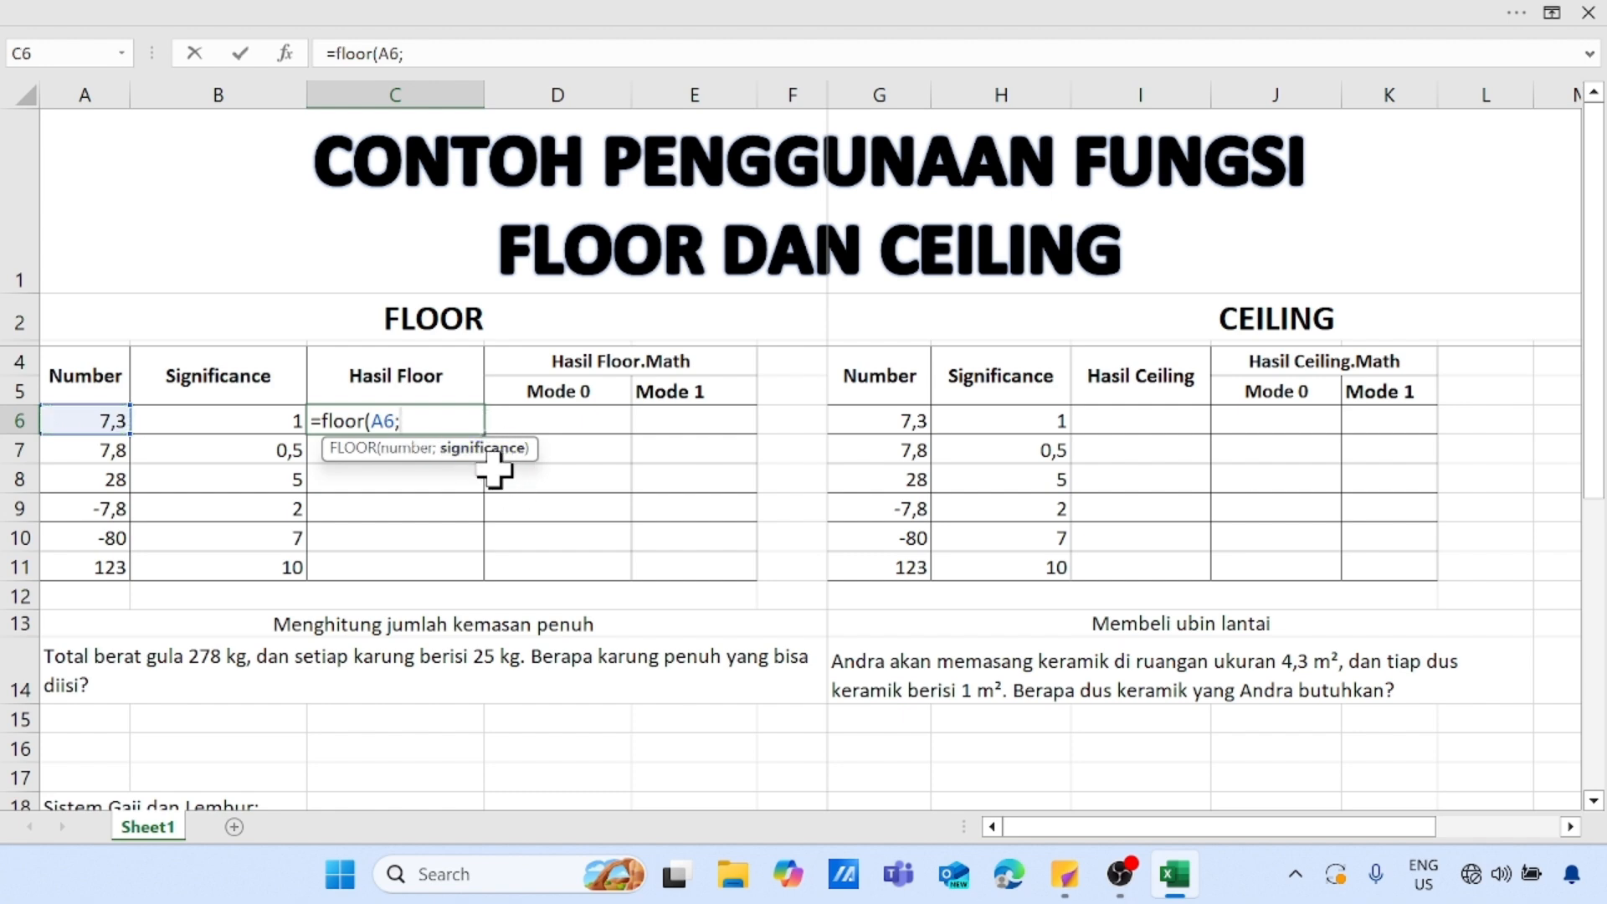
left_click(244, 419)
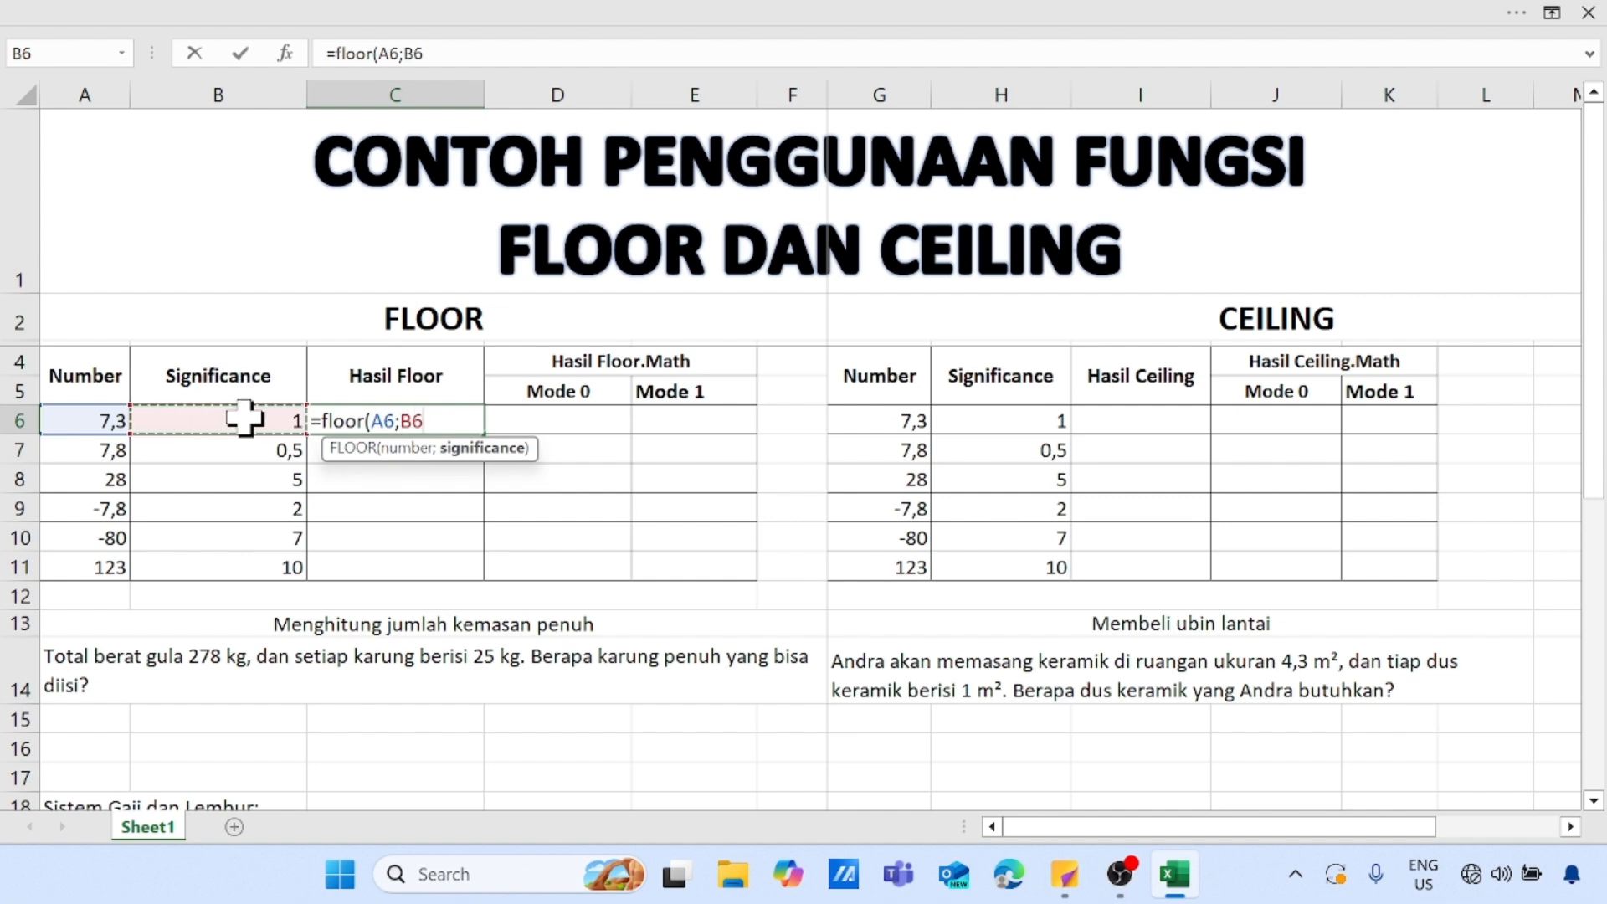
type(")")
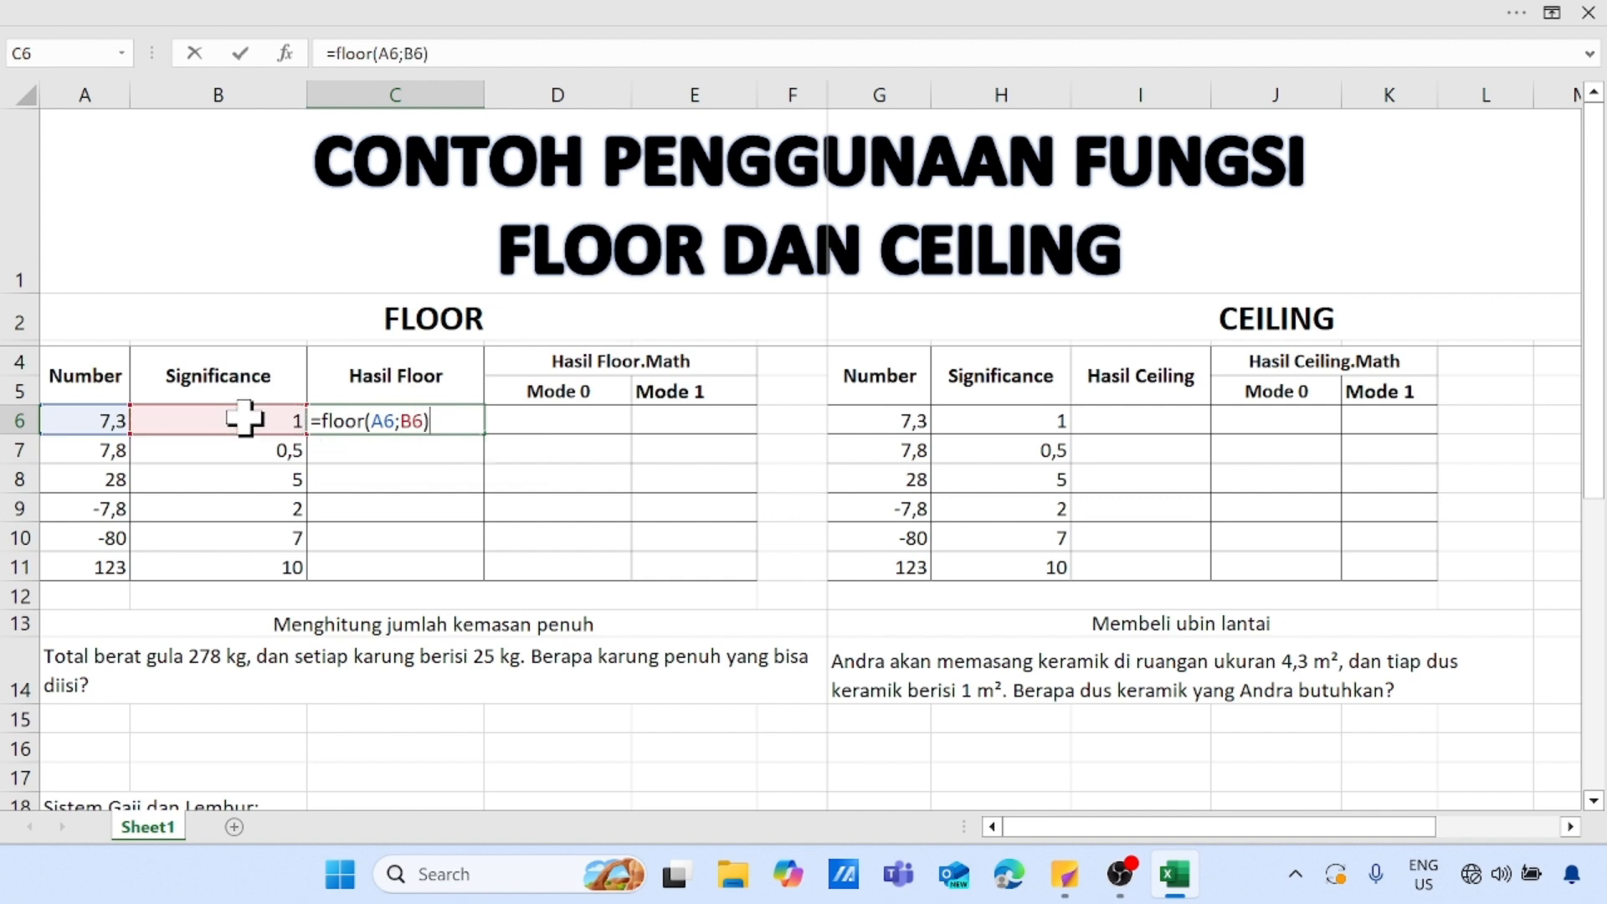
key("Return")
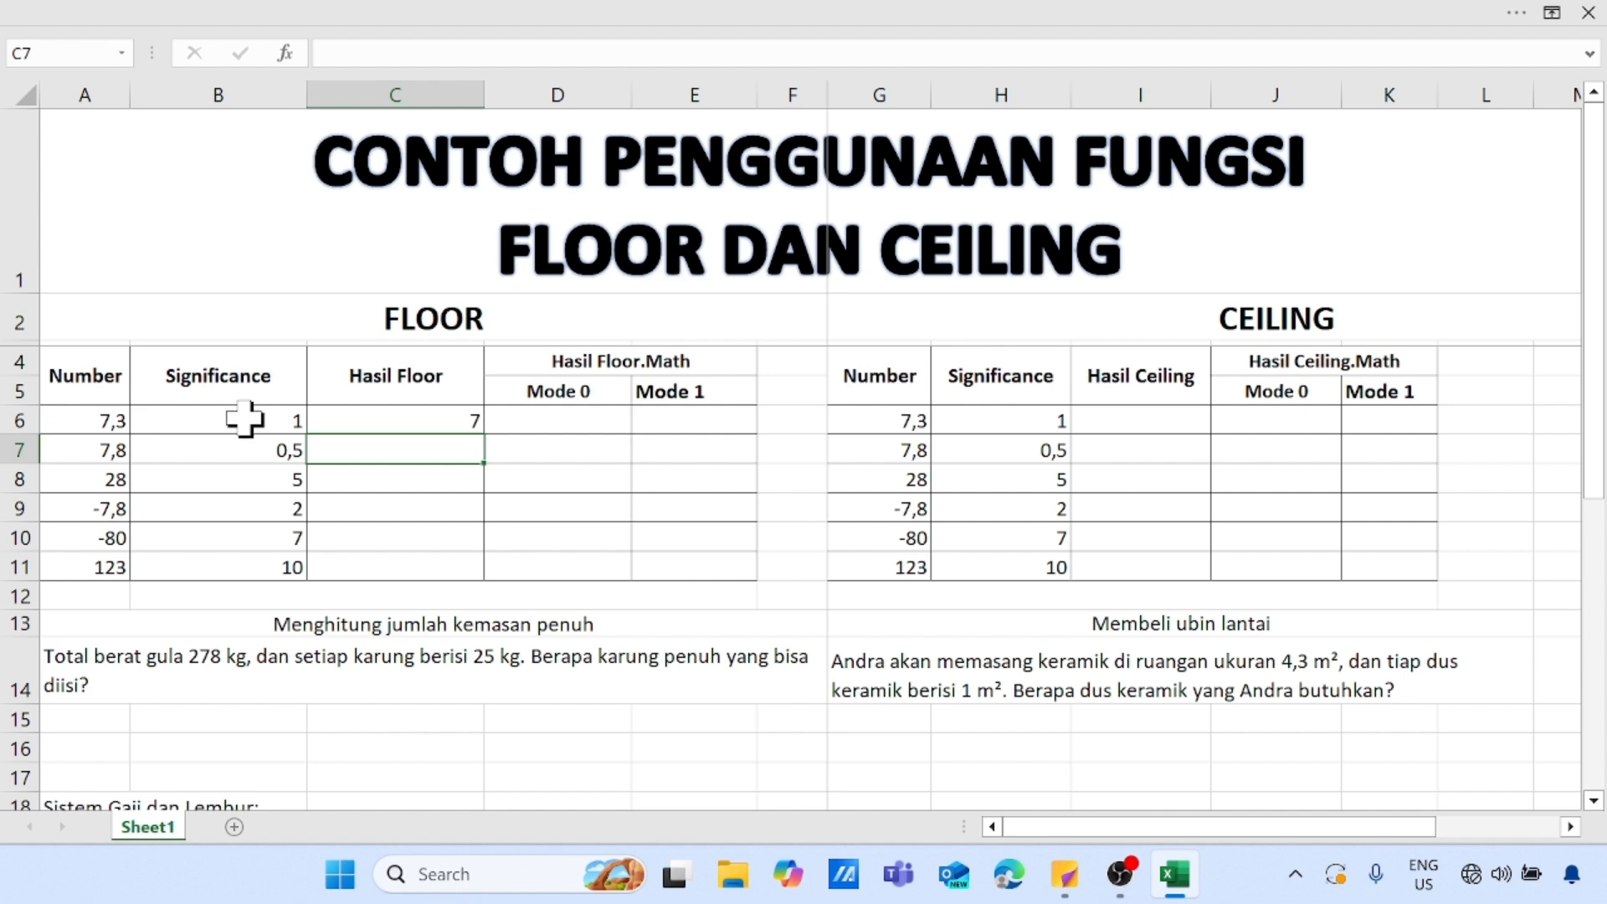
Step: Search the function library for "floor" and insert the FLOOR function into cell C7
left_click(289, 53)
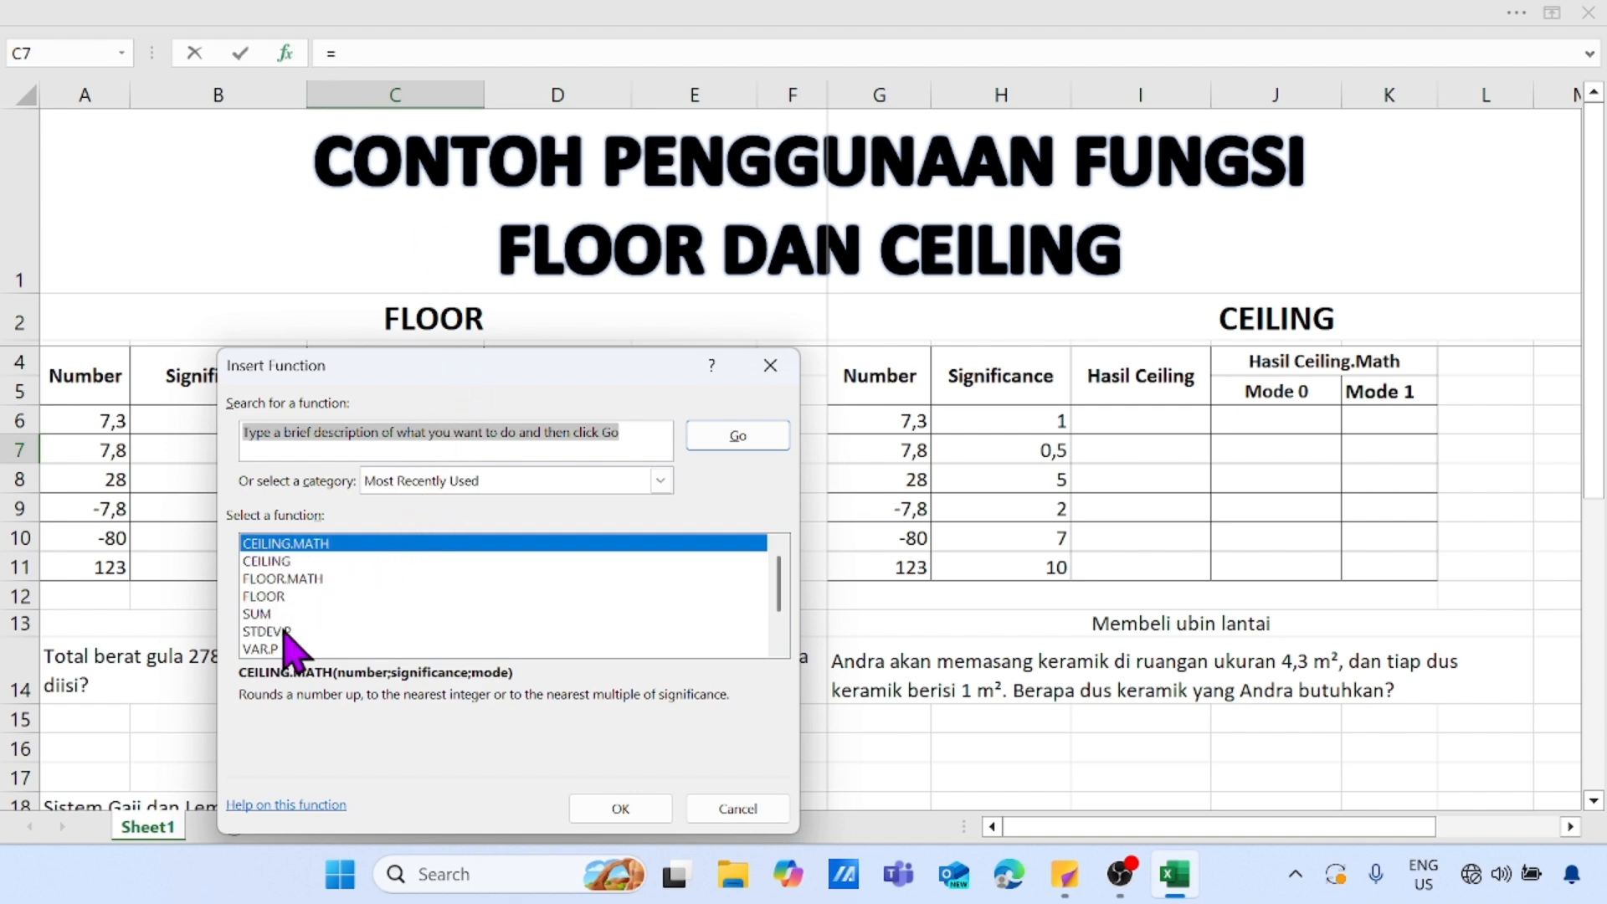
left_click(385, 433)
type("floor")
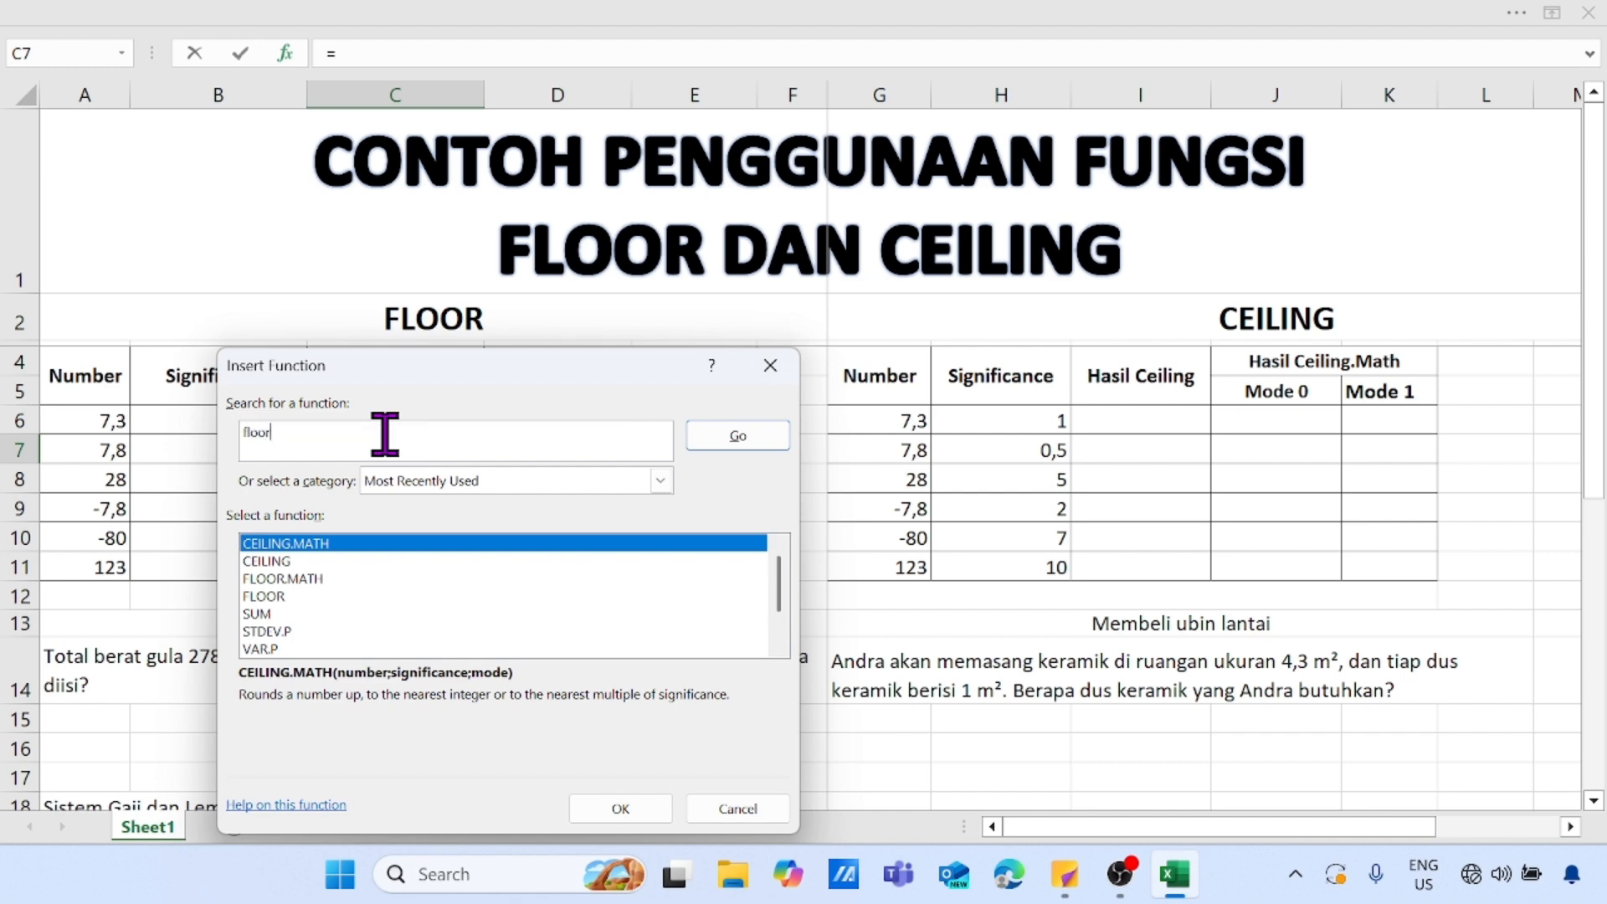
key("Return")
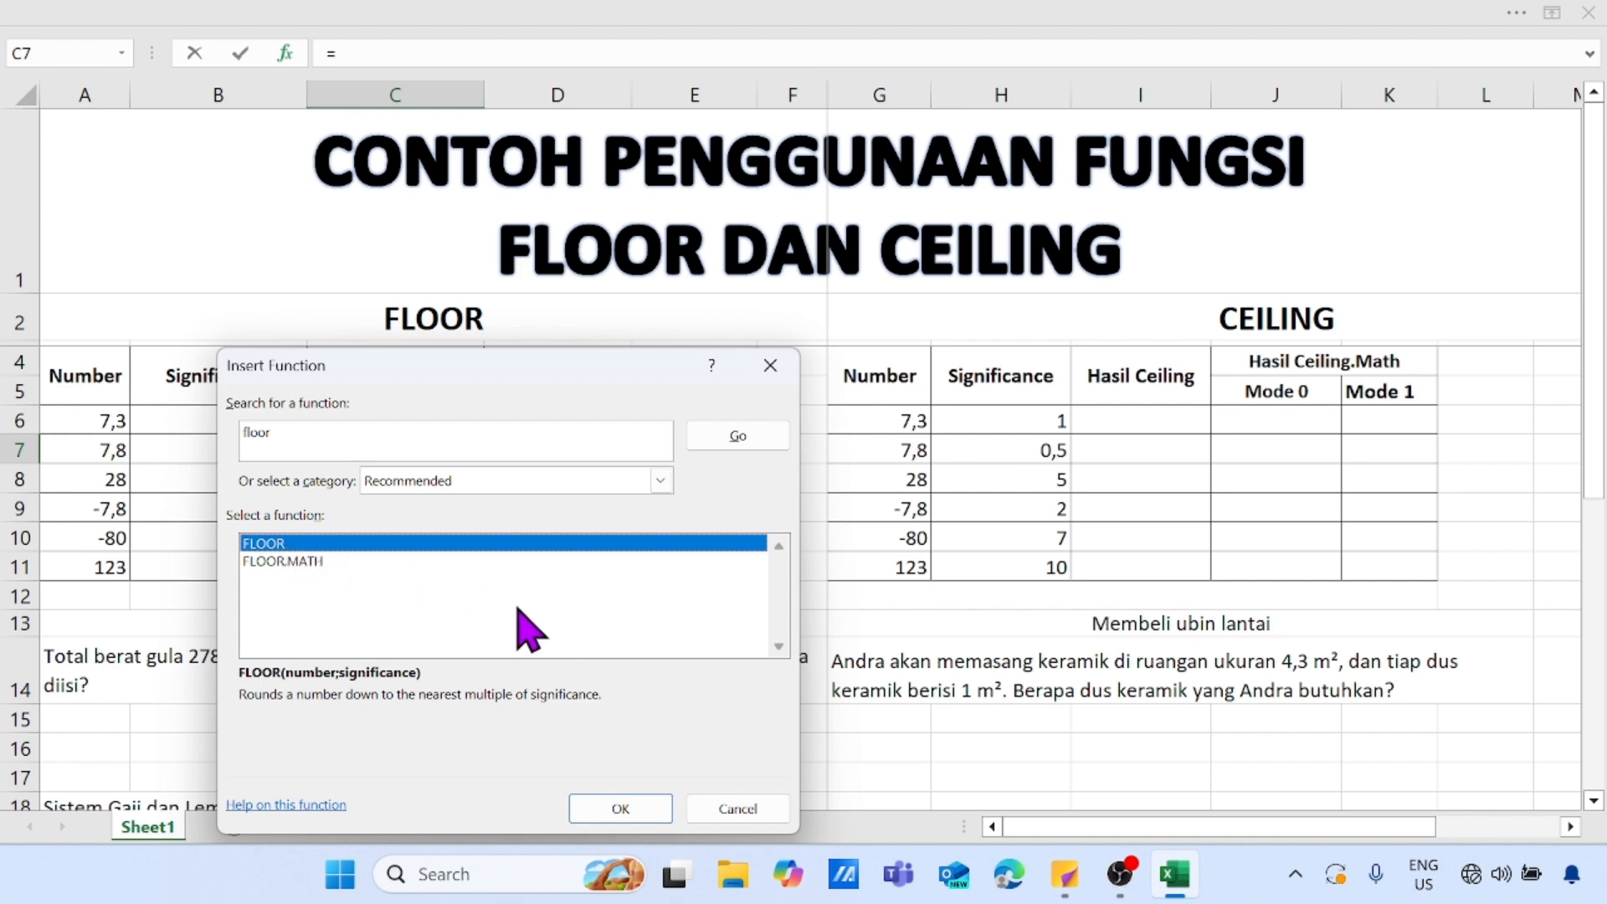
left_click(640, 805)
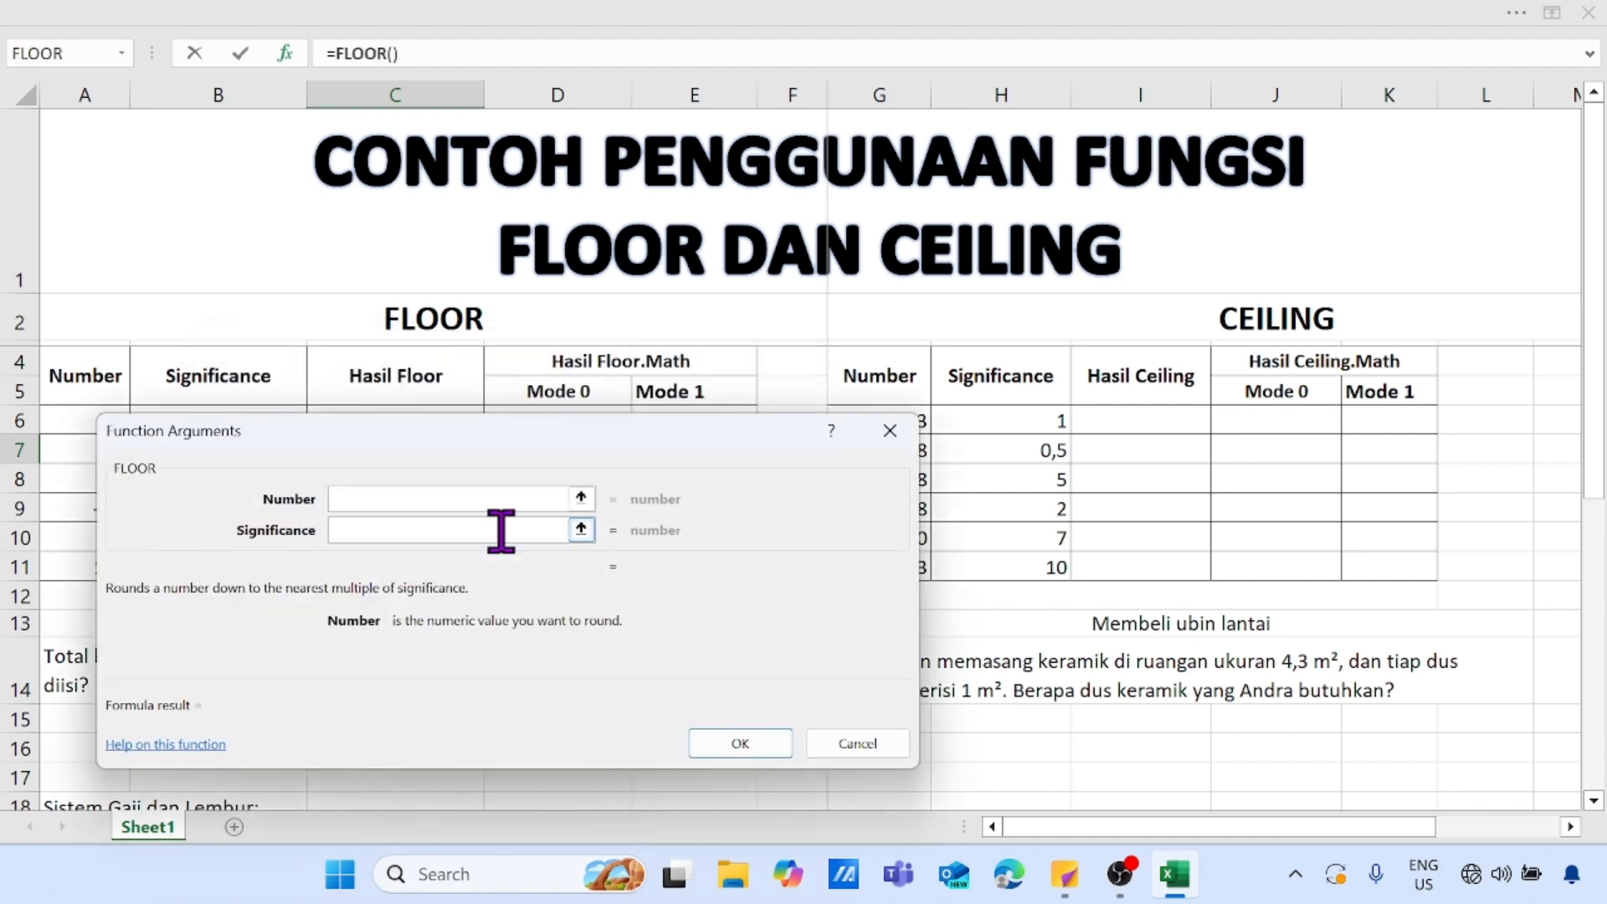
Step: Set FLOOR's Number to A7 and Significance to B7, and fill the formula from C7 down to C11
left_click_drag(546, 431, 545, 548)
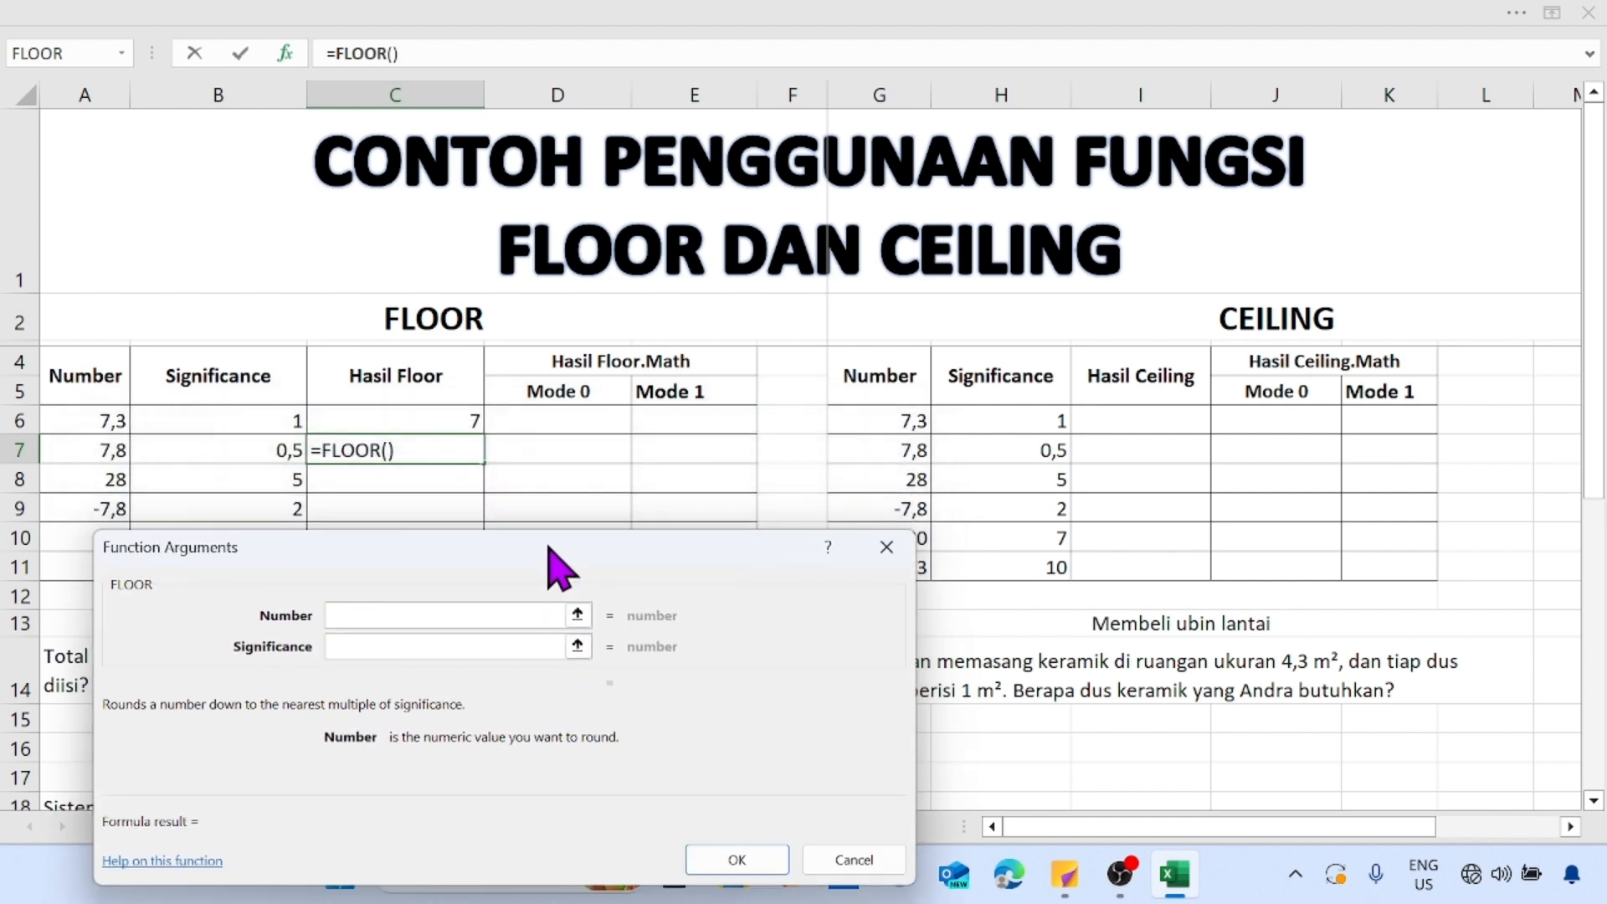
left_click(81, 444)
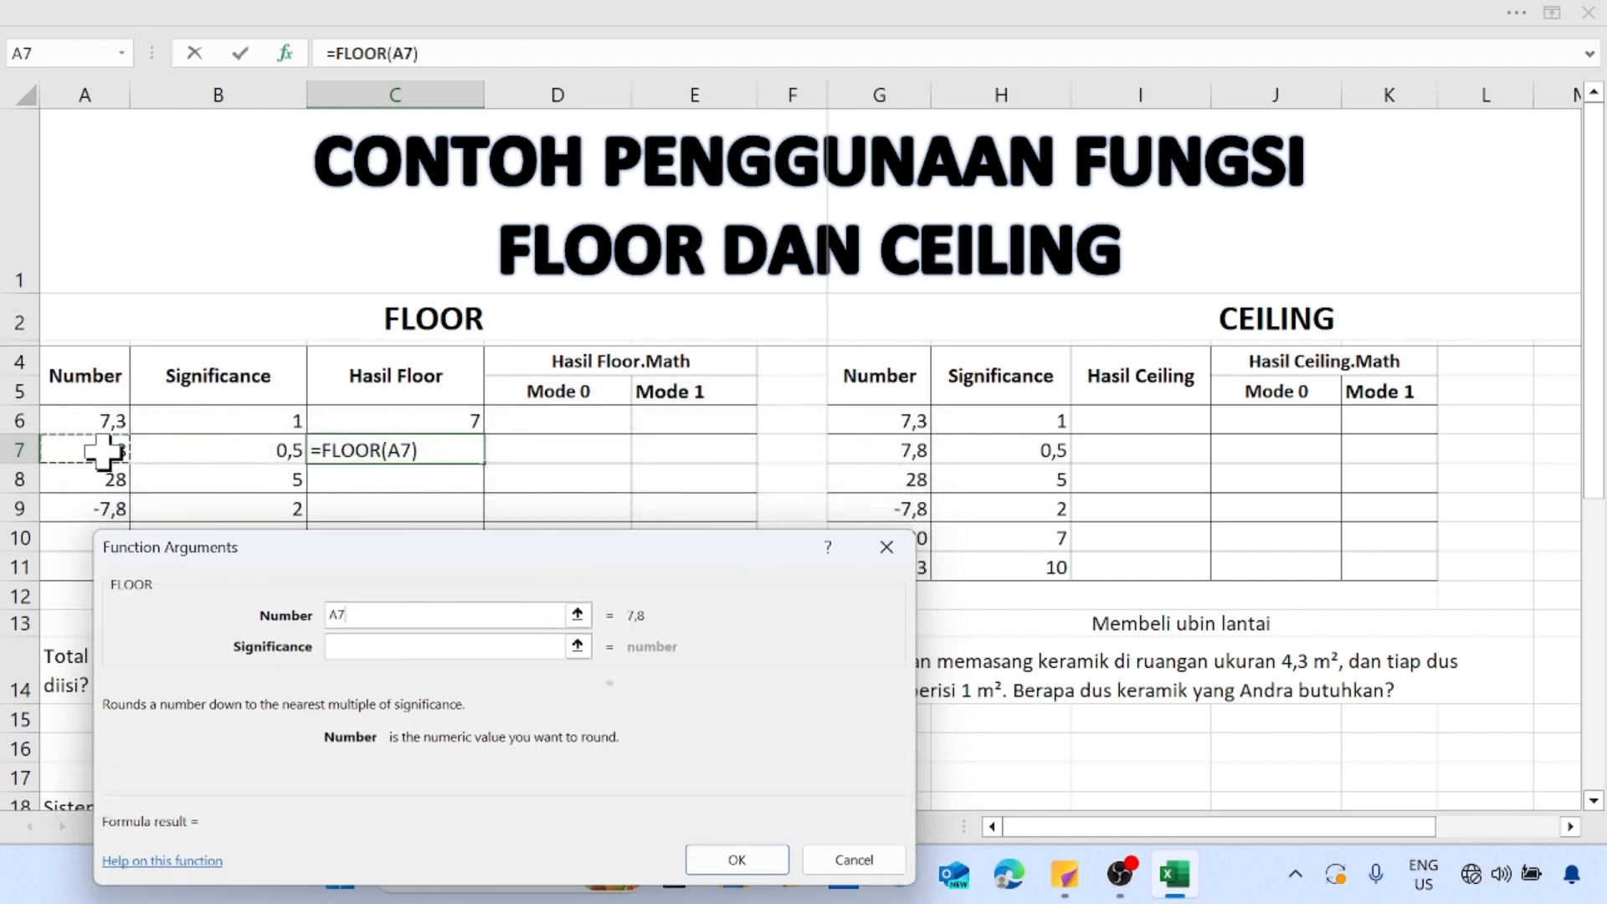
left_click(383, 648)
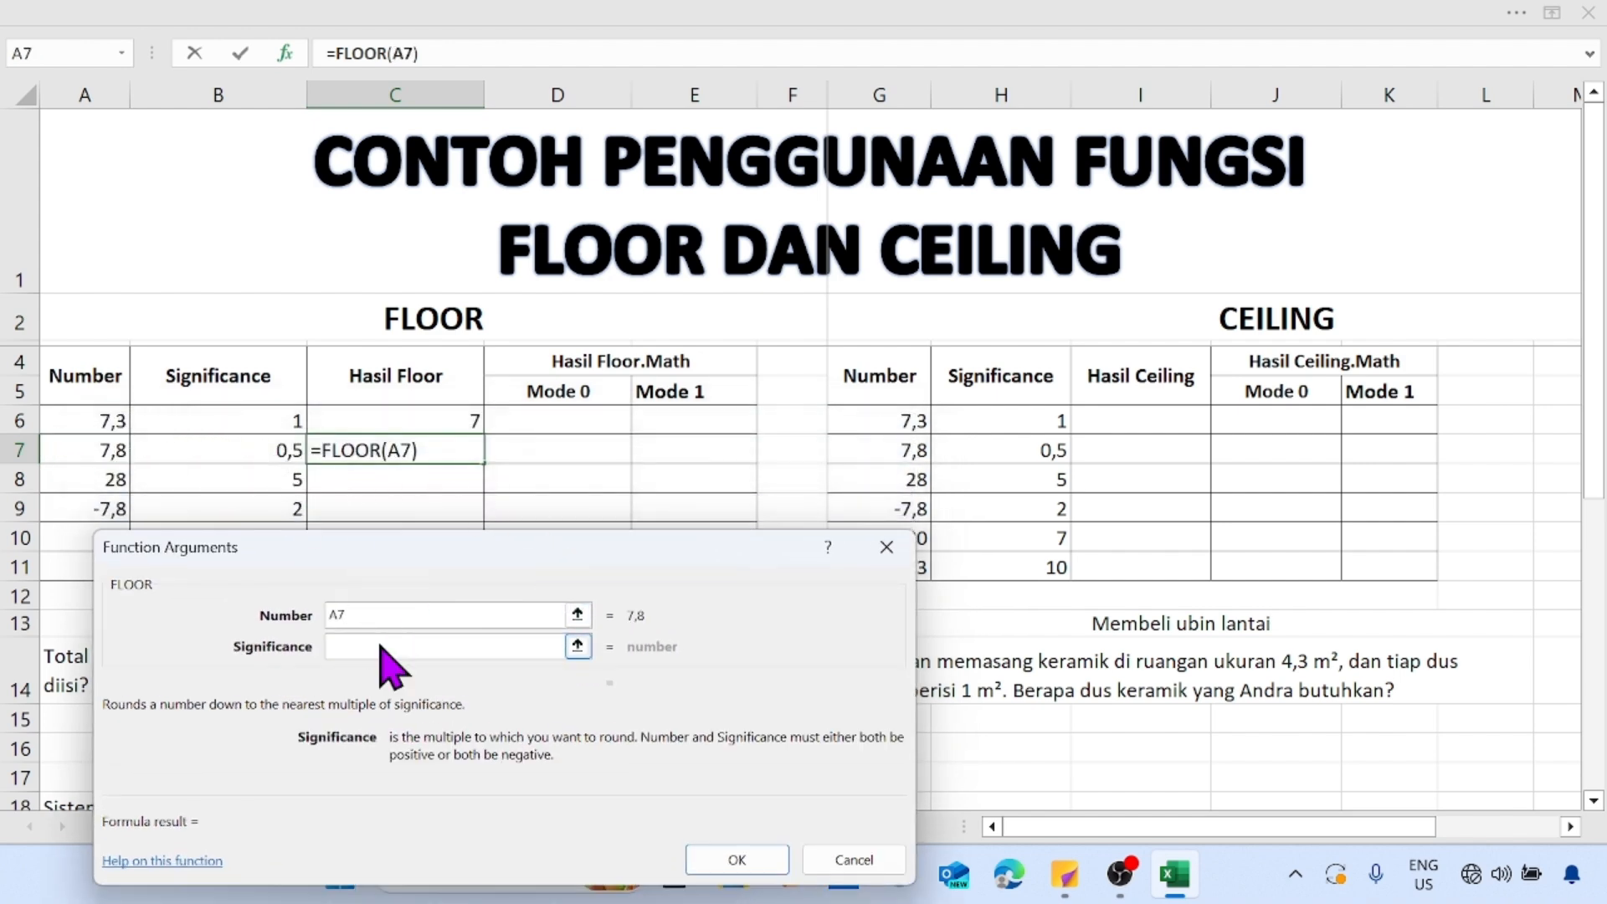
left_click(266, 456)
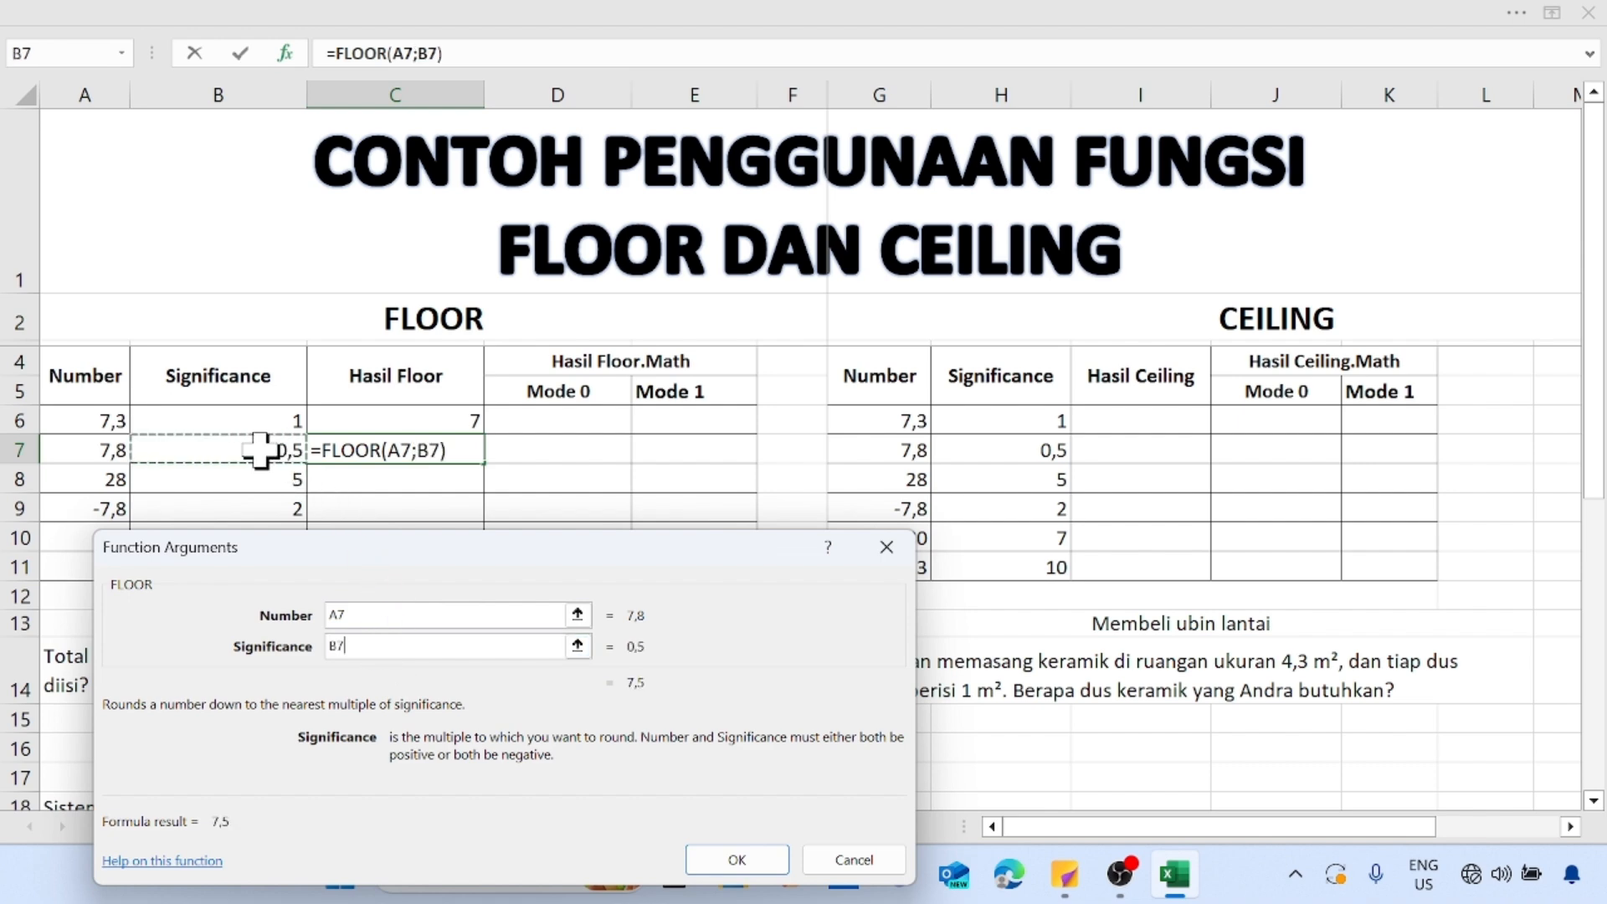
left_click(720, 860)
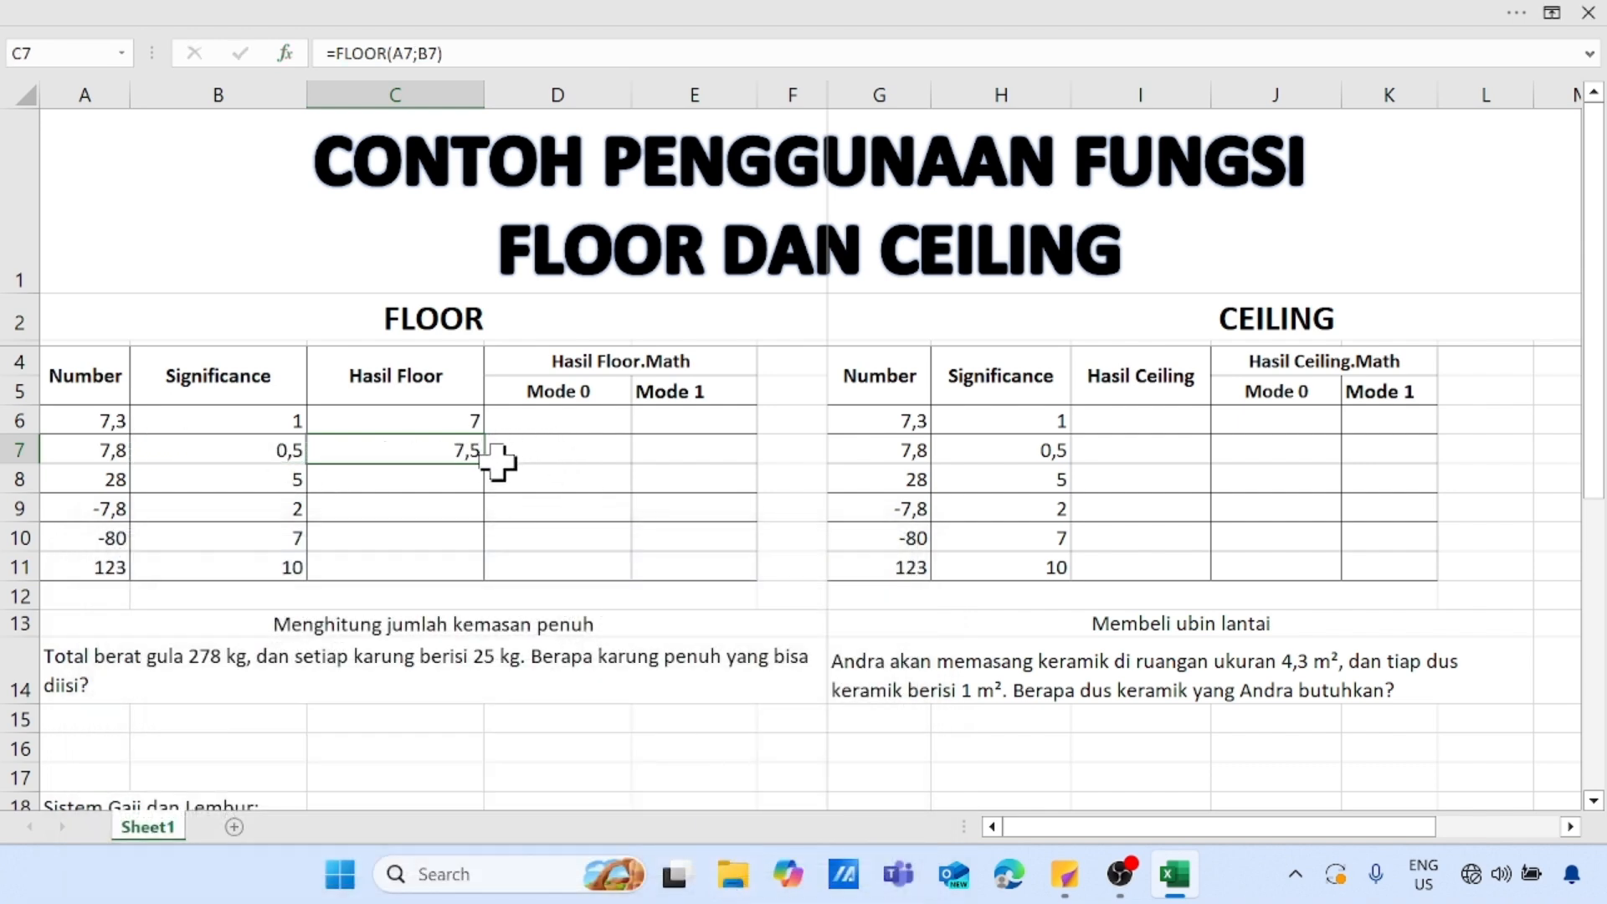
left_click_drag(484, 461, 471, 574)
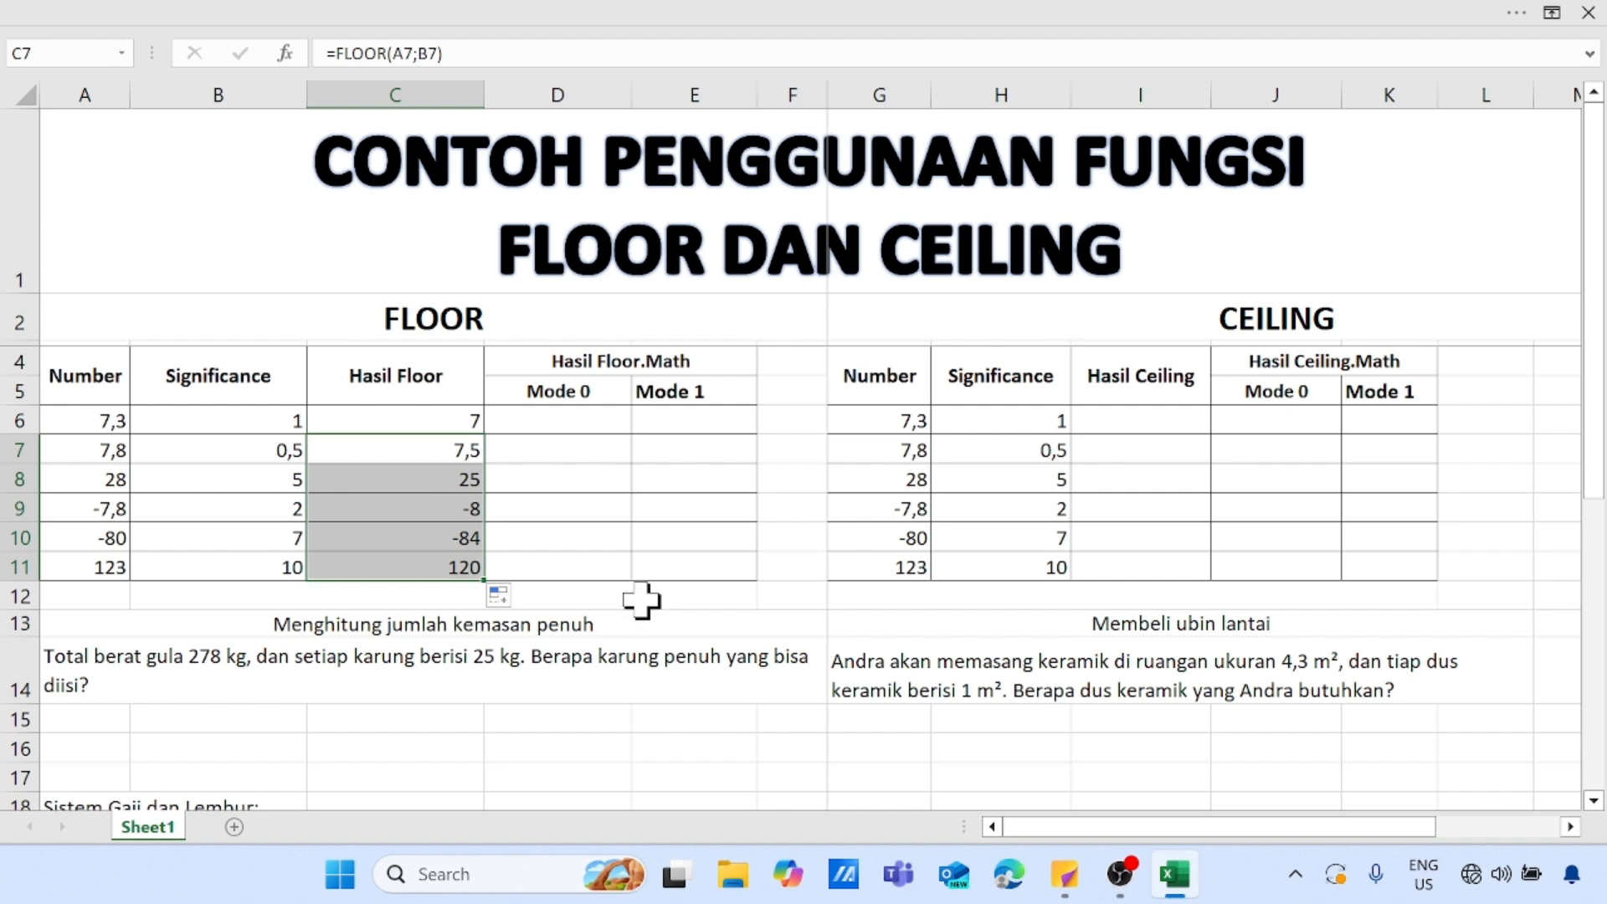
Step: Insert the FLOOR.MATH function into cell D6 of the Mode 0 column
left_click(601, 420)
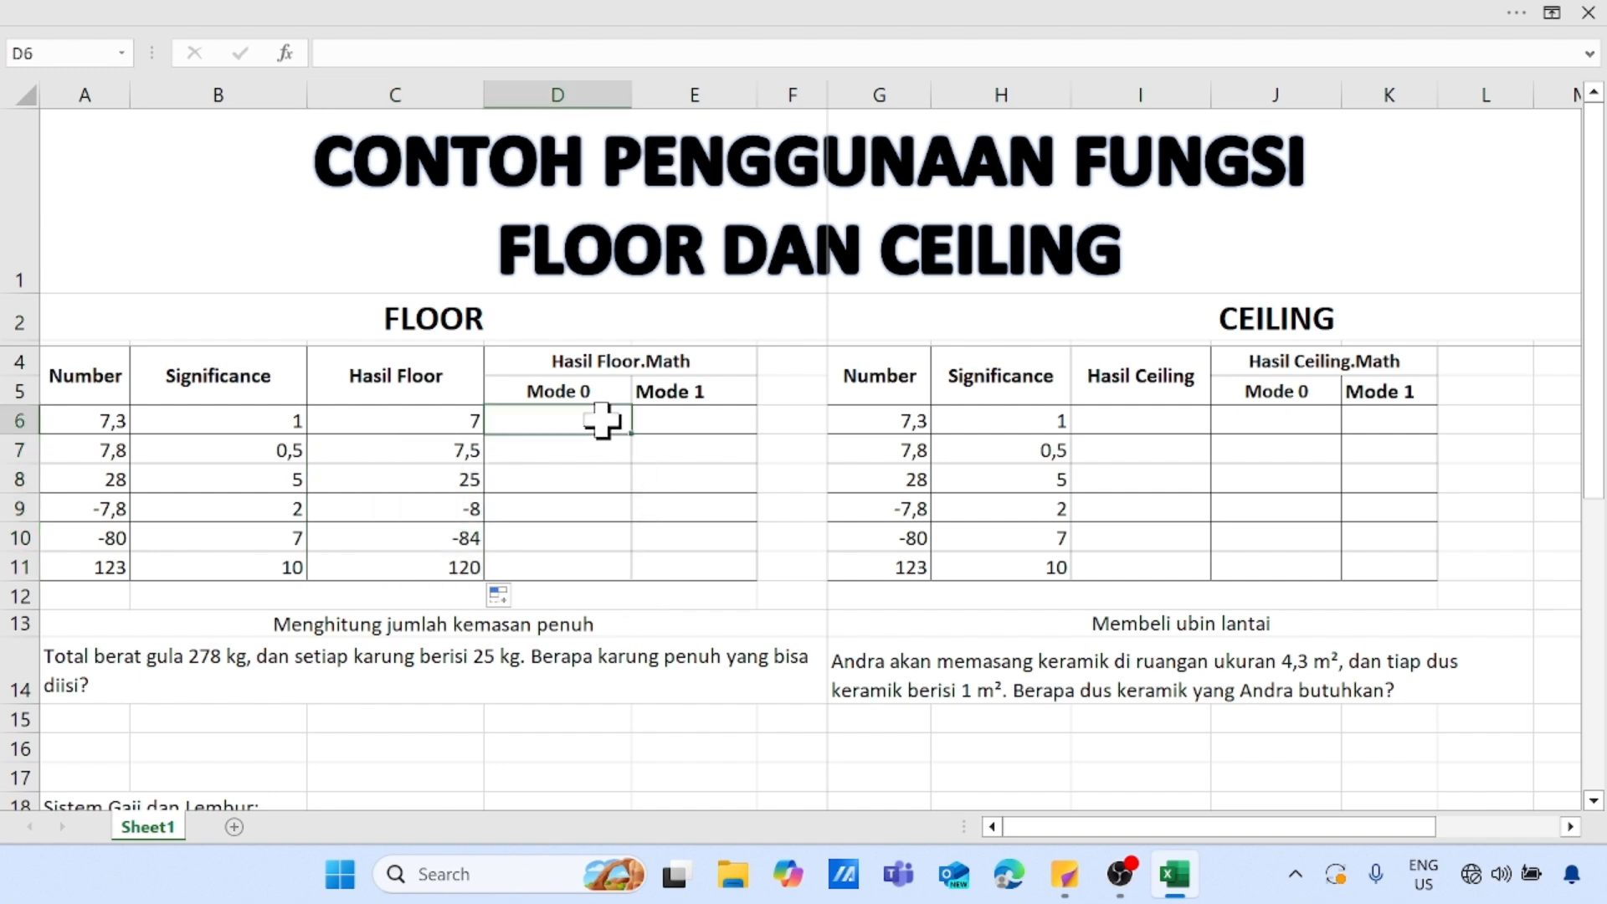
left_click(283, 50)
left_click(311, 596)
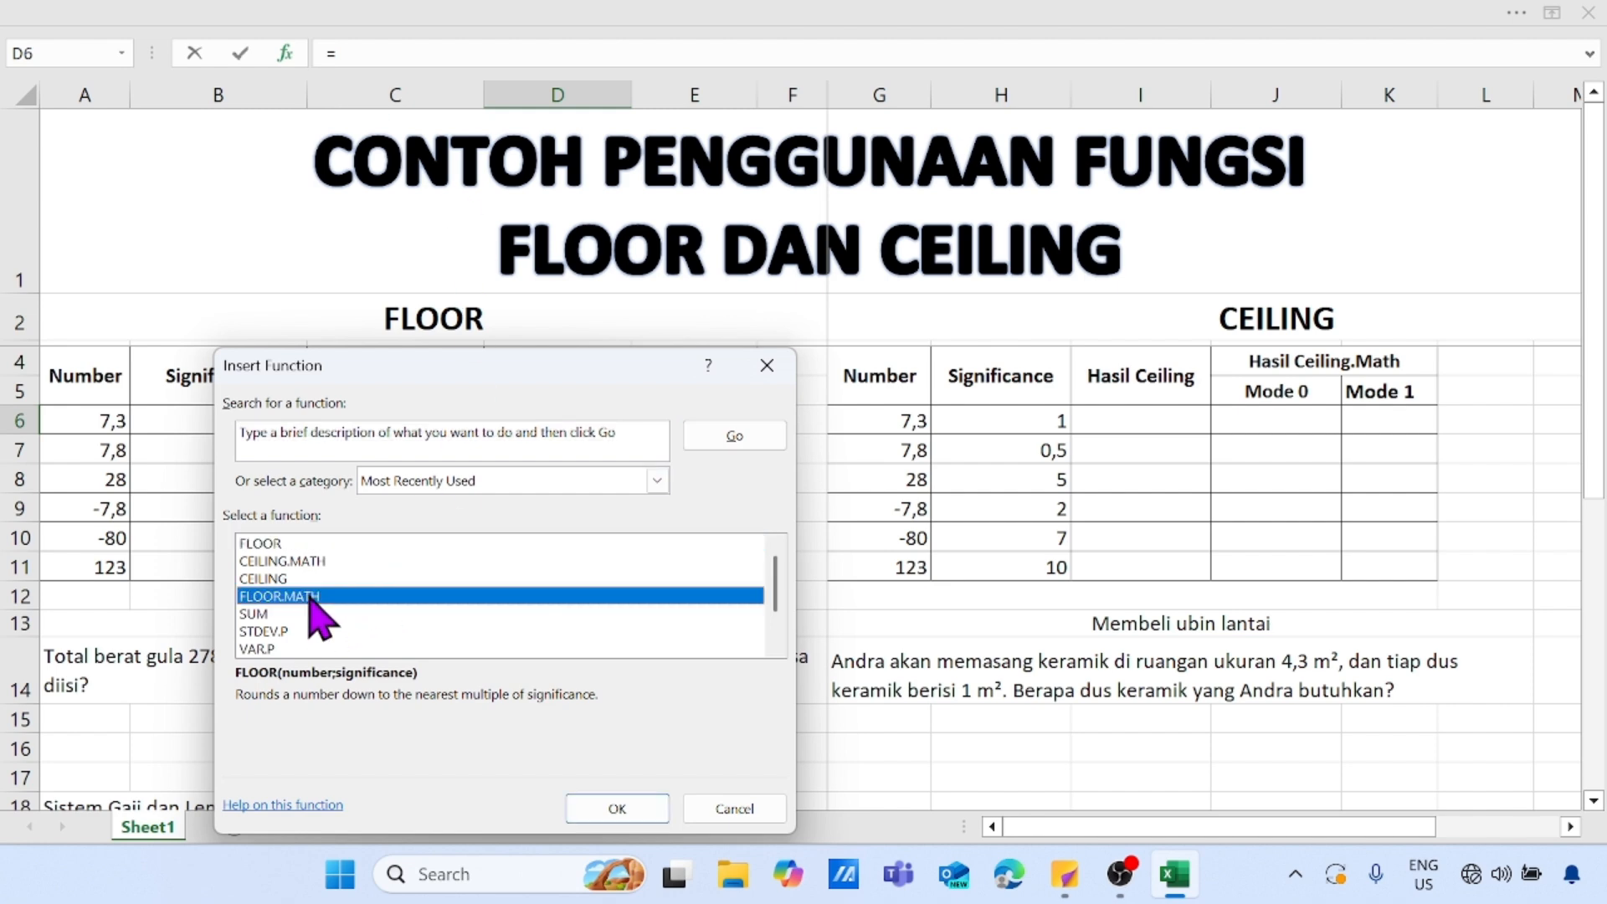
left_click(616, 805)
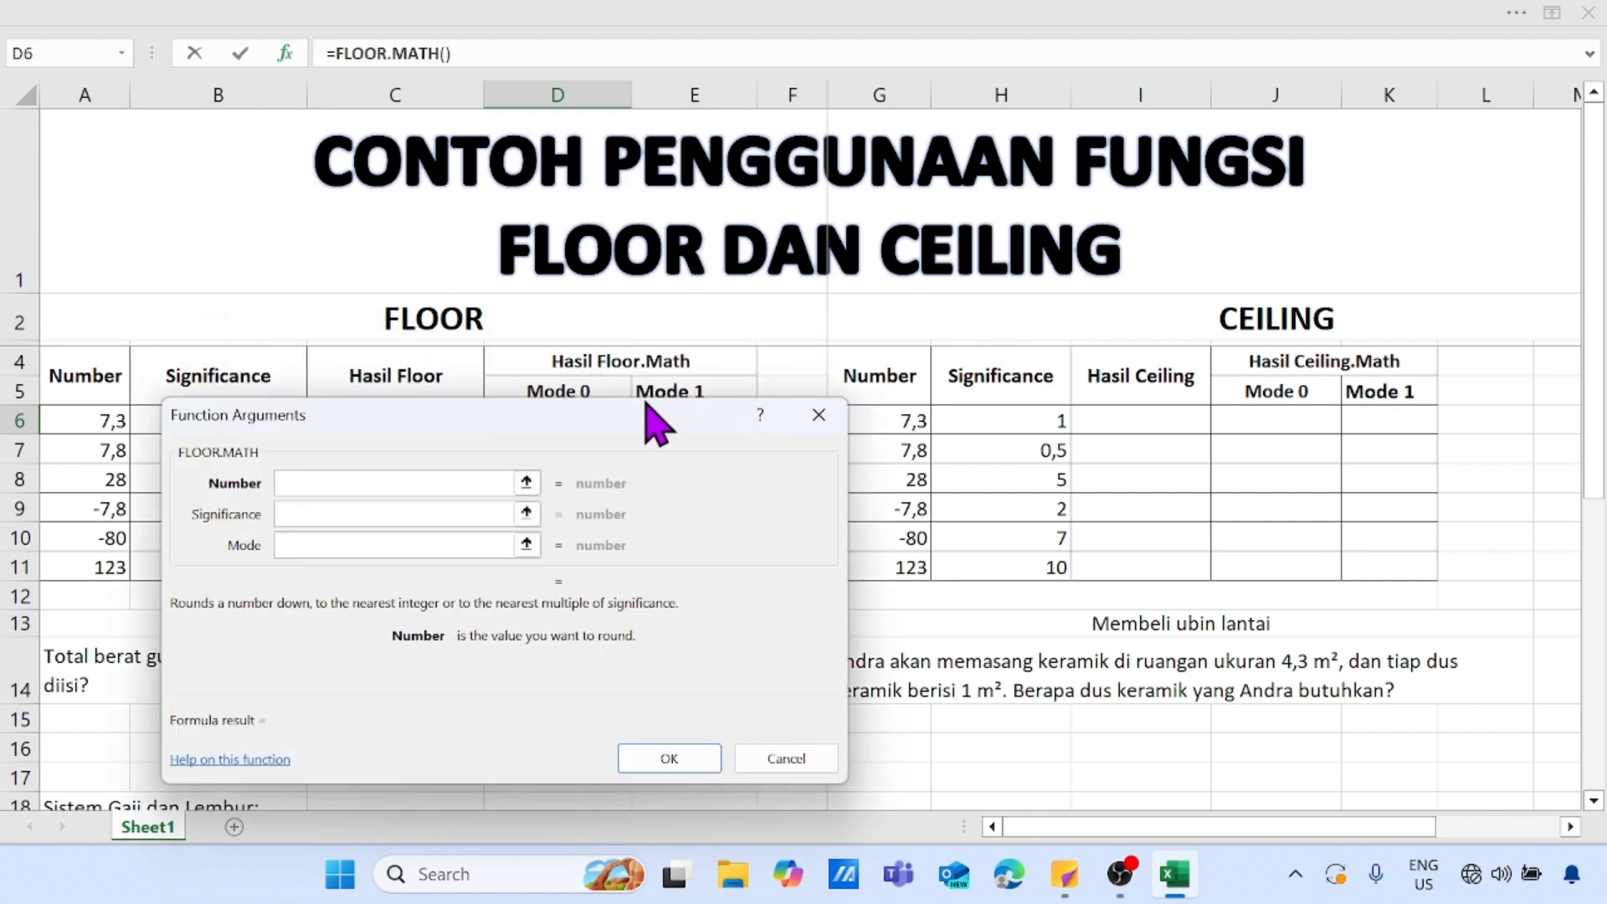
Step: Set FLOOR.MATH's Number to A6, Significance to B6 and Mode to 0, and fill the formula from D6 down to D11
left_click_drag(646, 403, 666, 542)
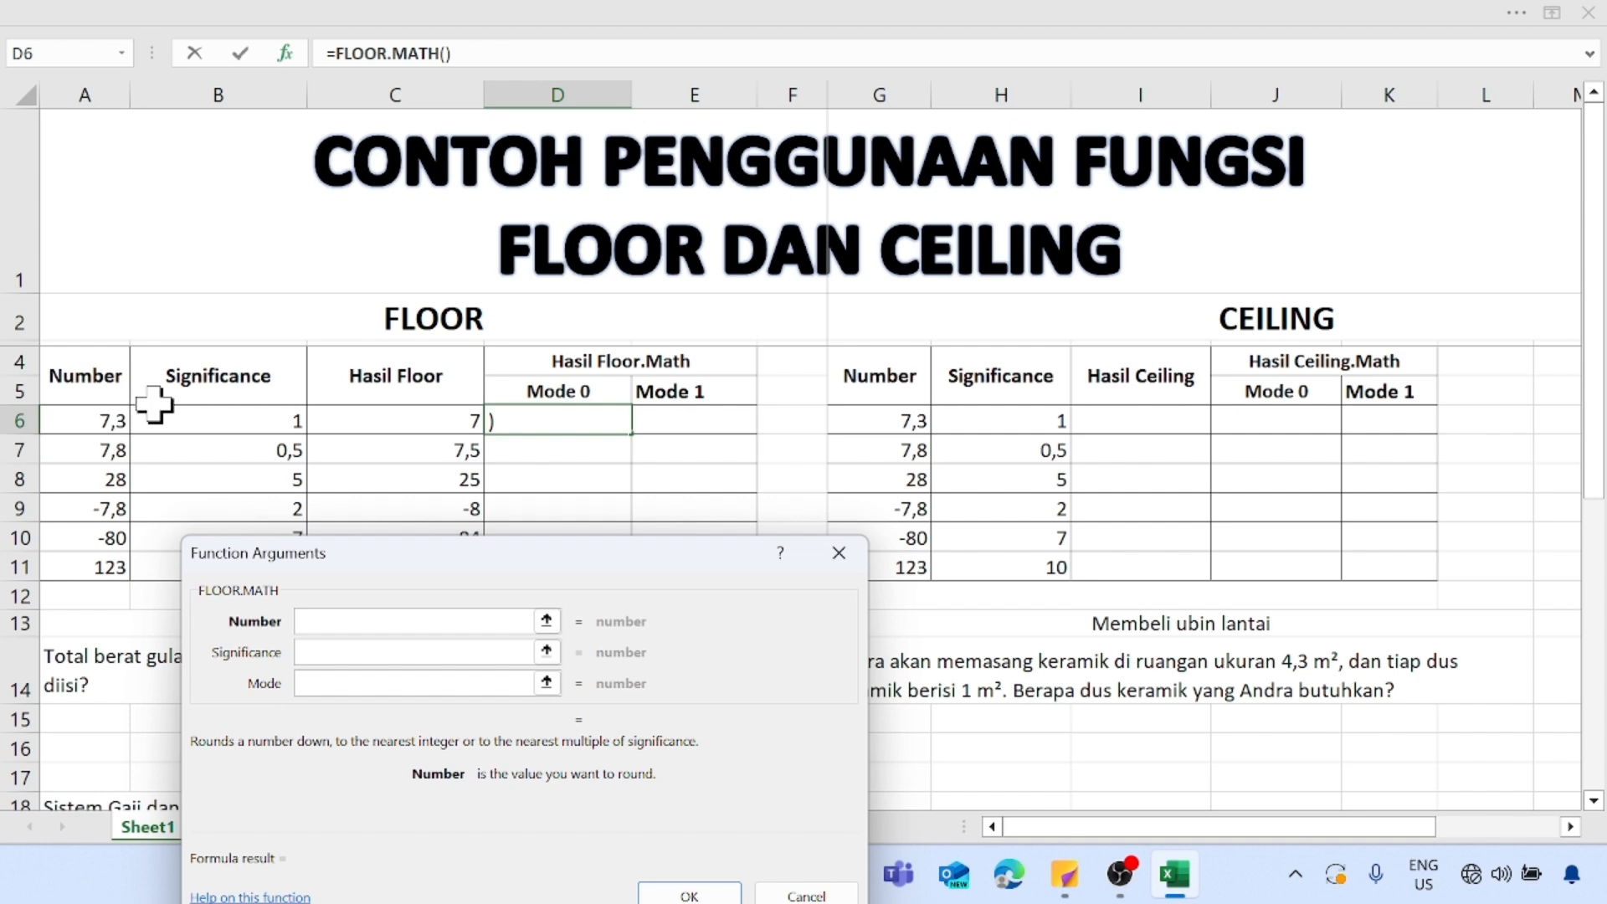
left_click(104, 418)
left_click(343, 646)
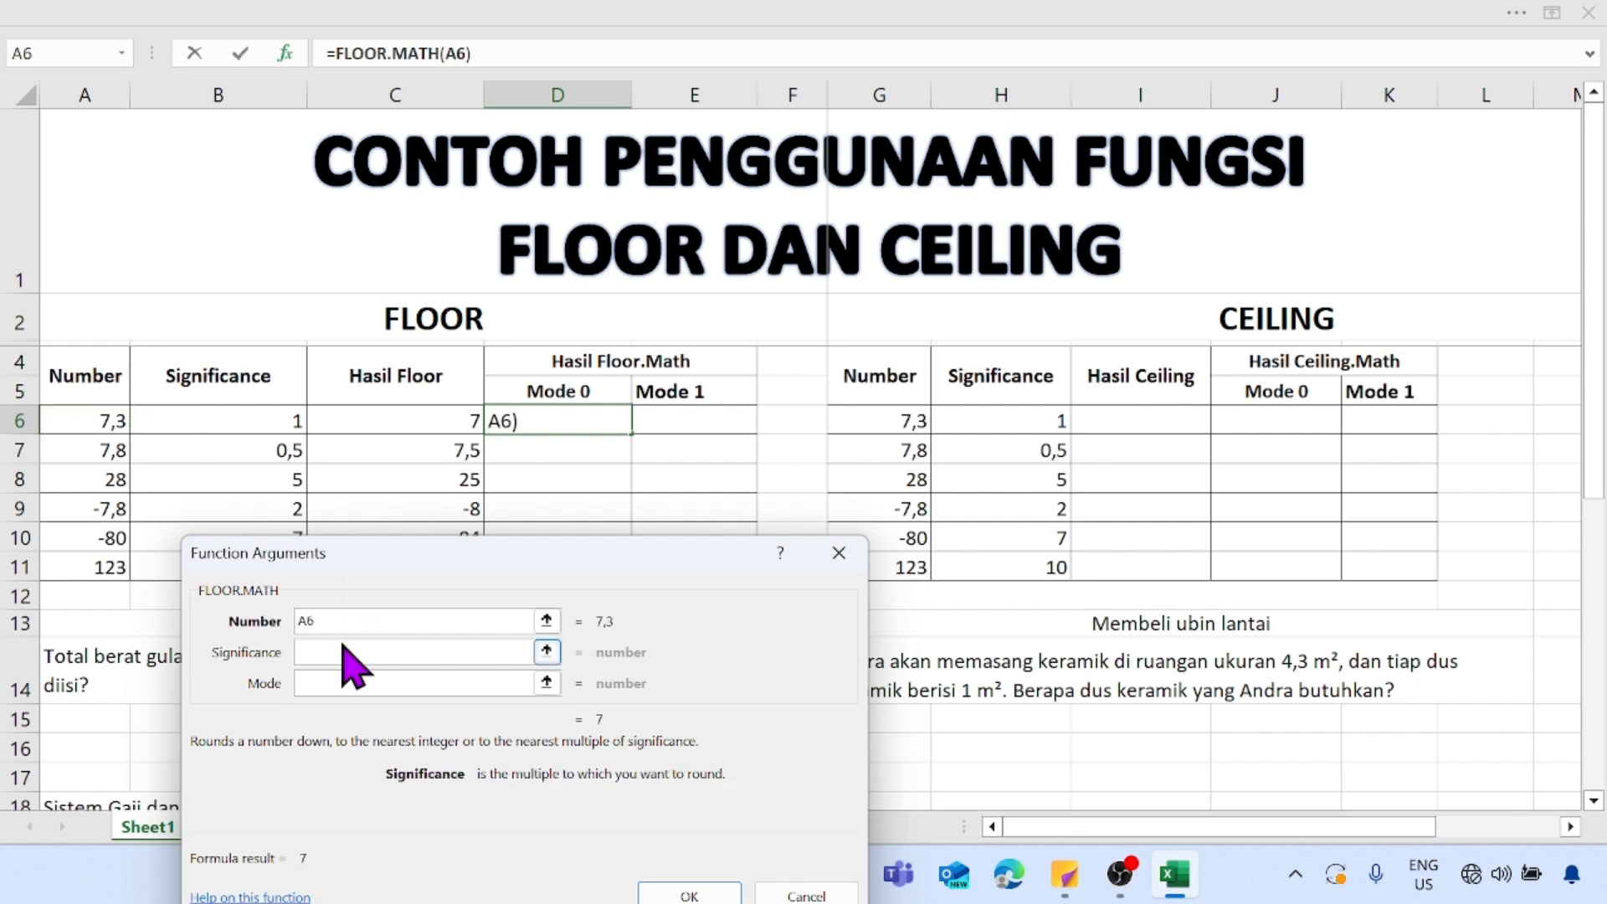
left_click(265, 423)
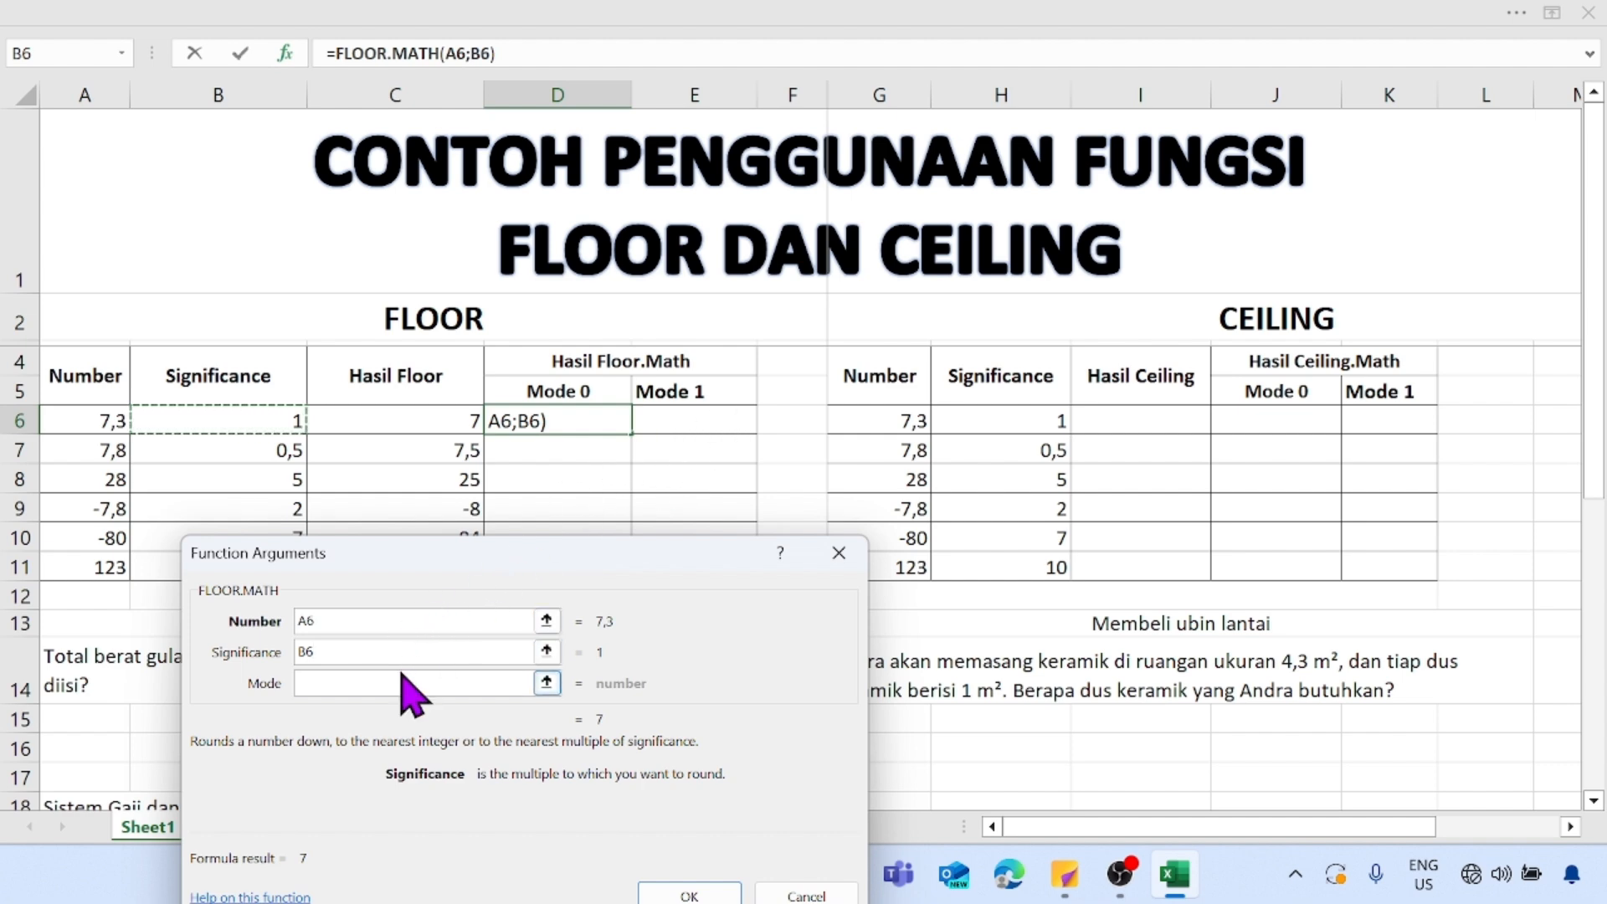
left_click(335, 683)
type("0")
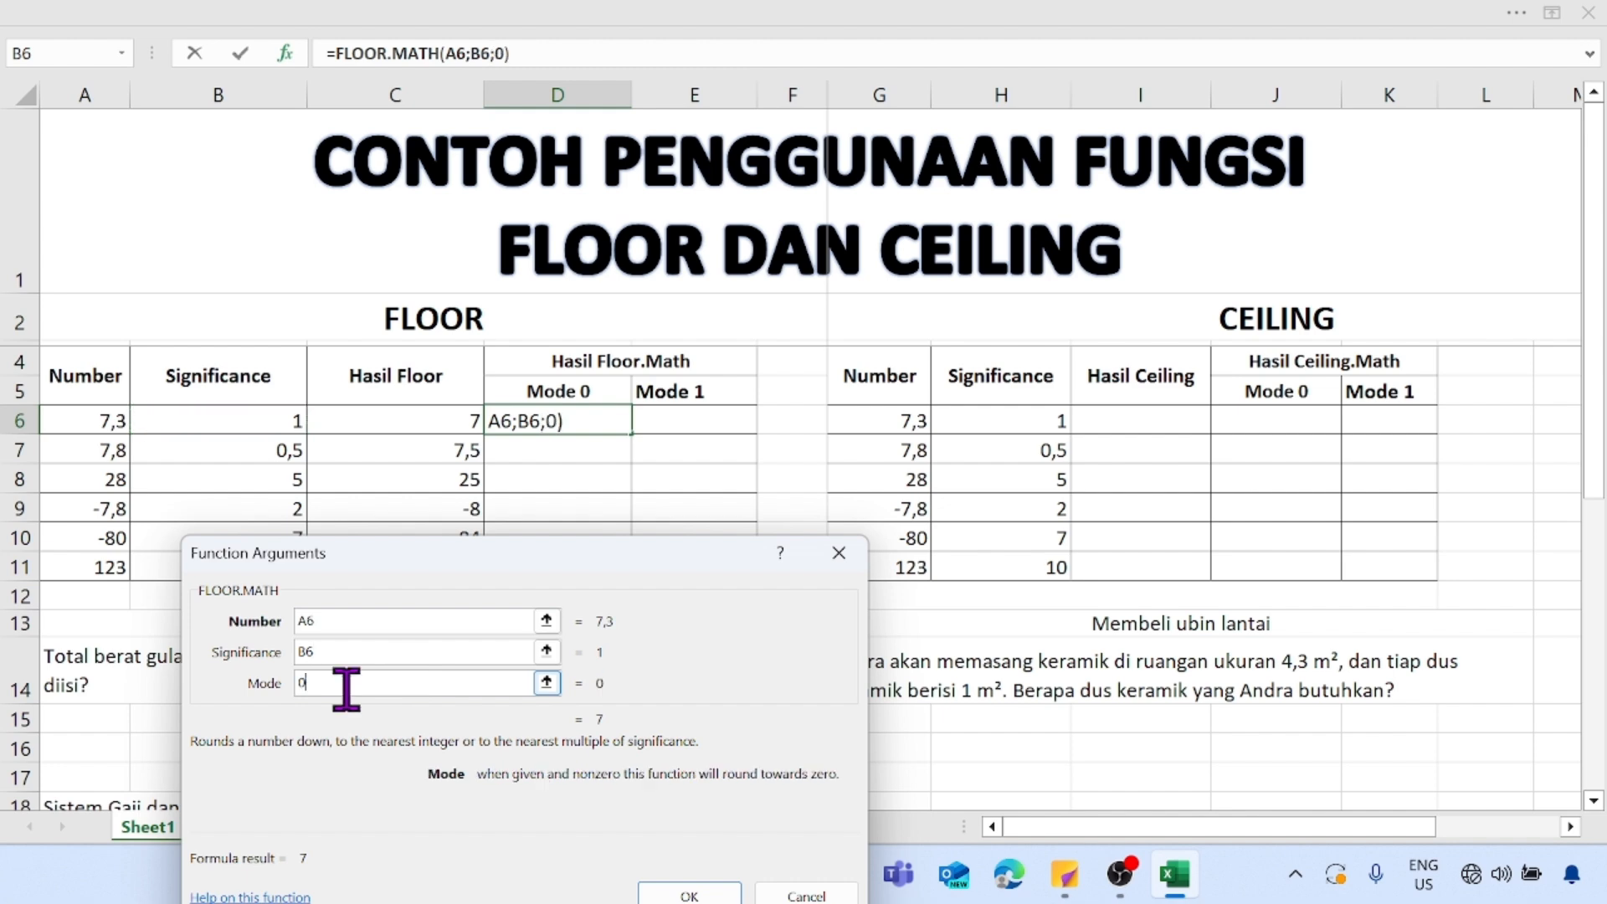
left_click(689, 892)
left_click_drag(632, 433, 653, 574)
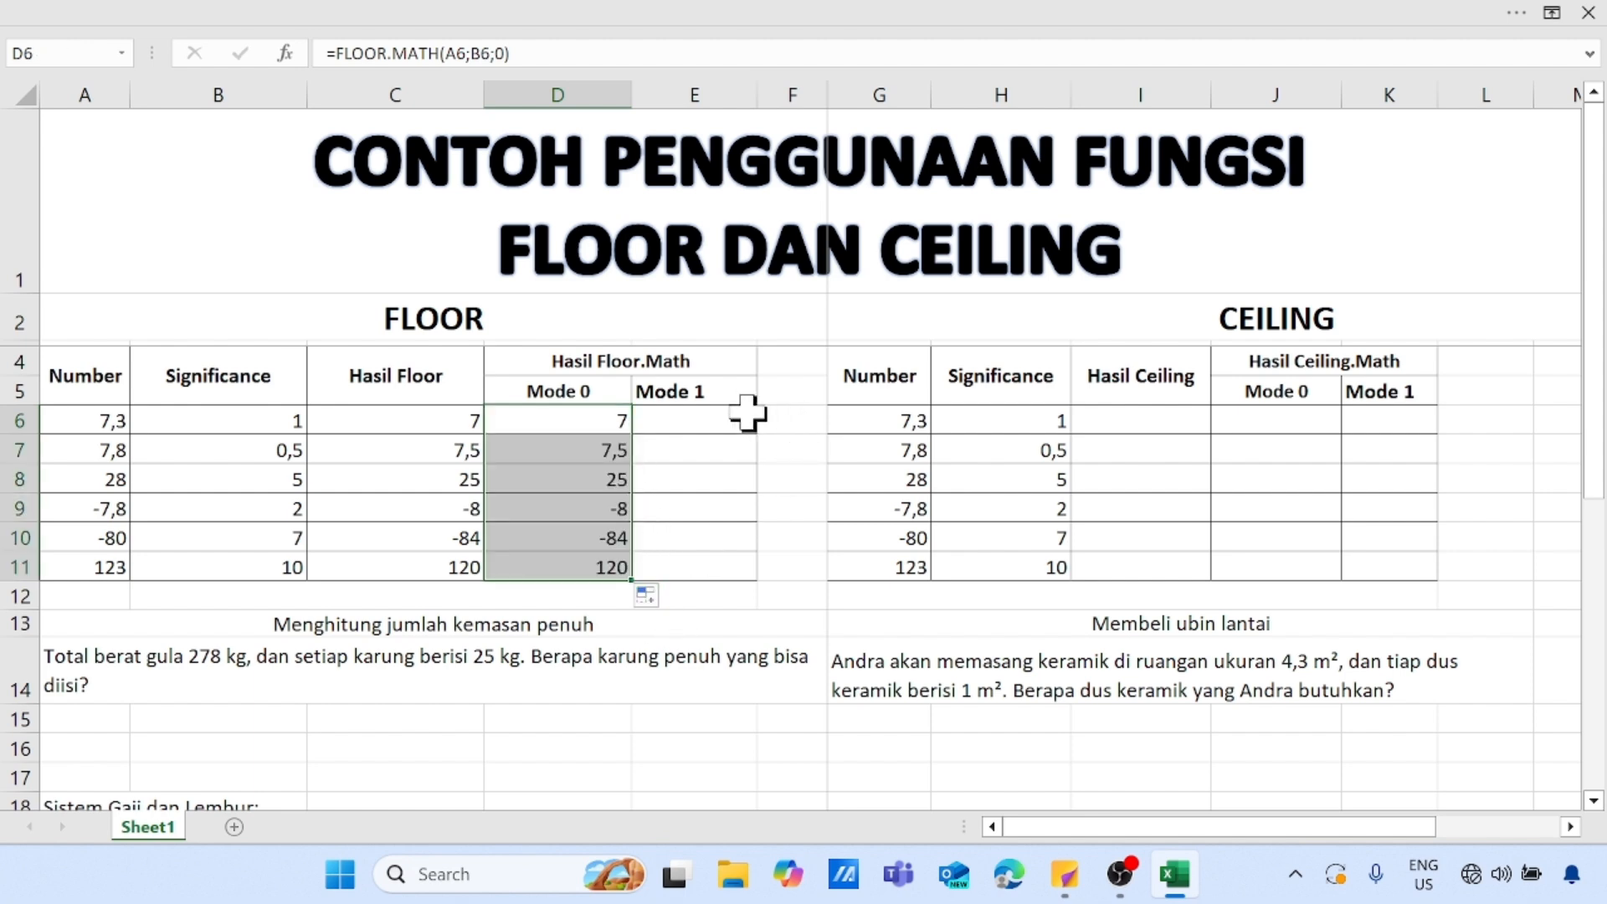
Step: Insert the FLOOR.MATH function into cell E6 of the Mode 1 column
left_click(713, 429)
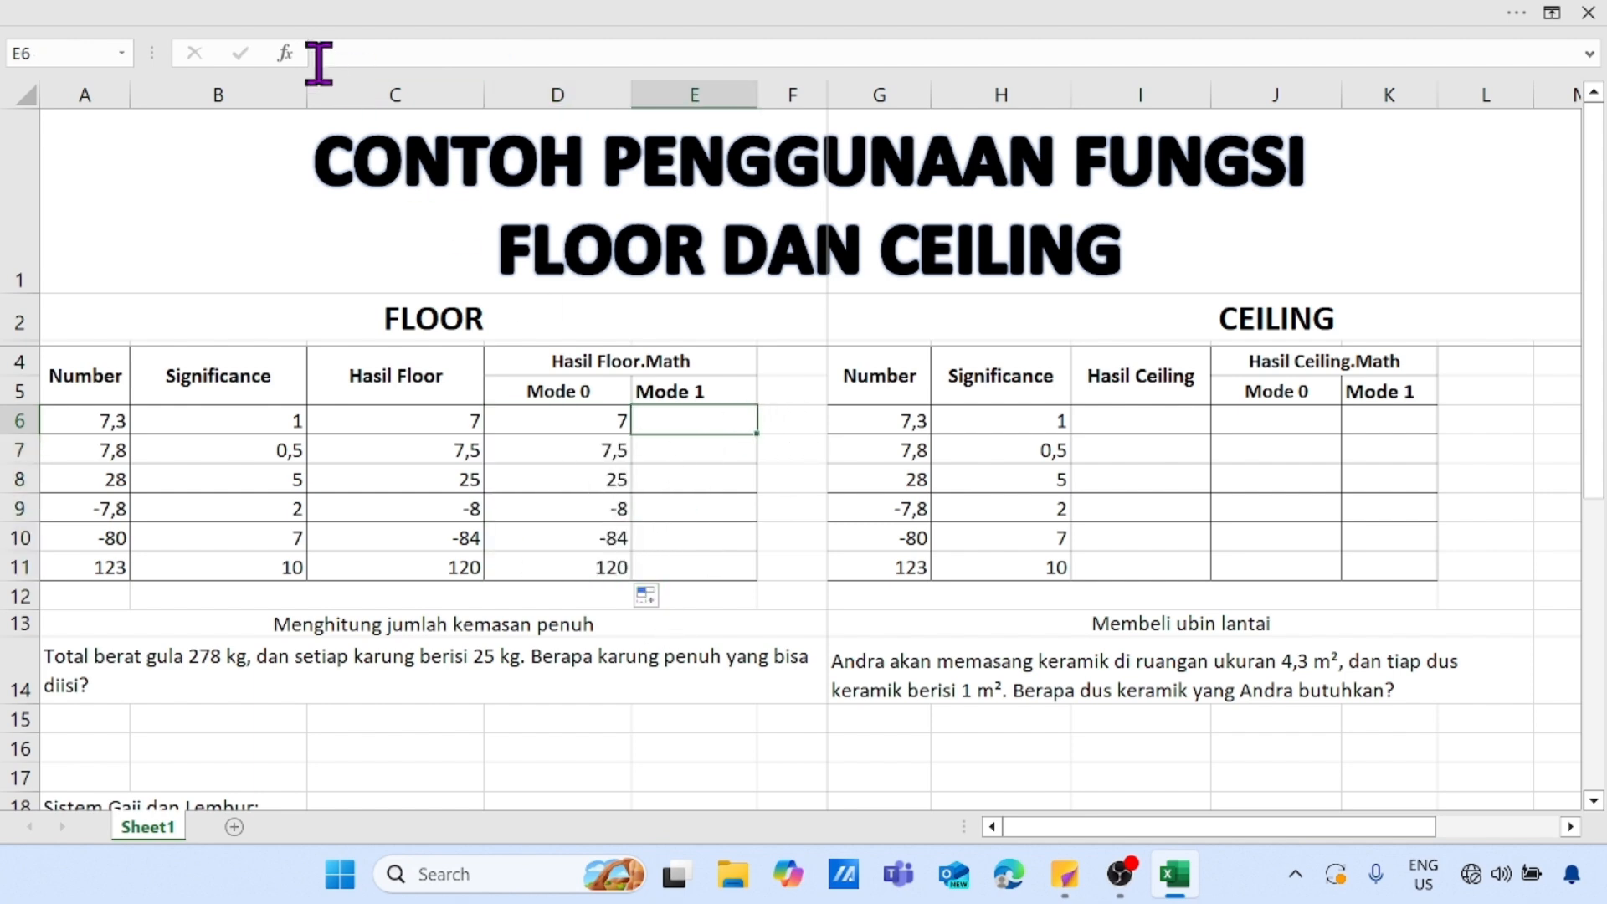
left_click(291, 56)
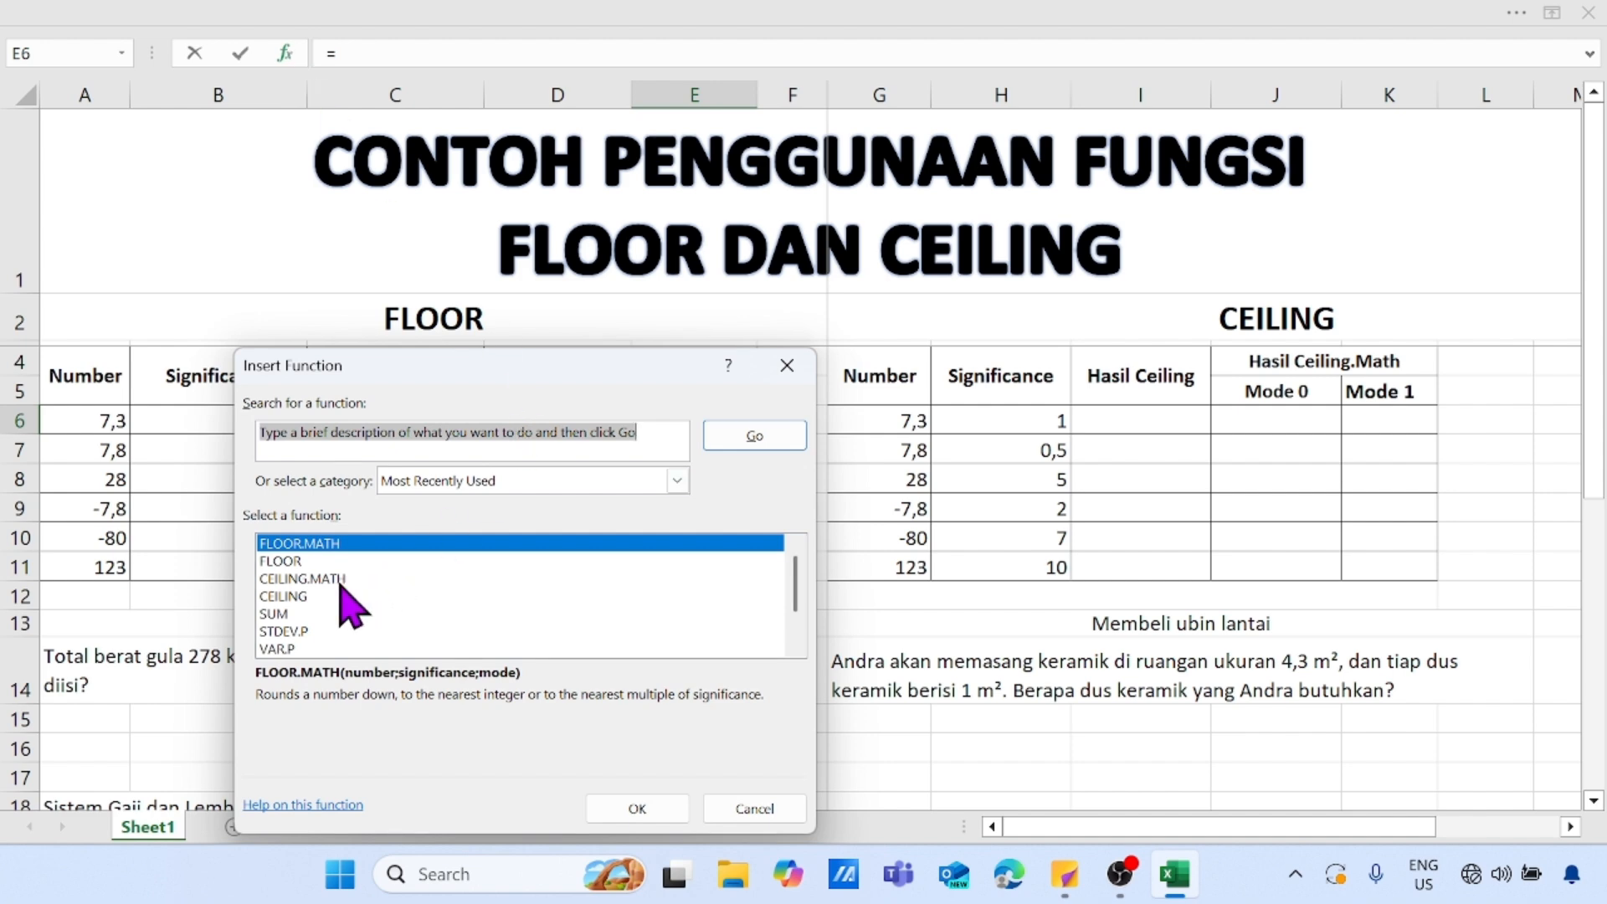
left_click(642, 809)
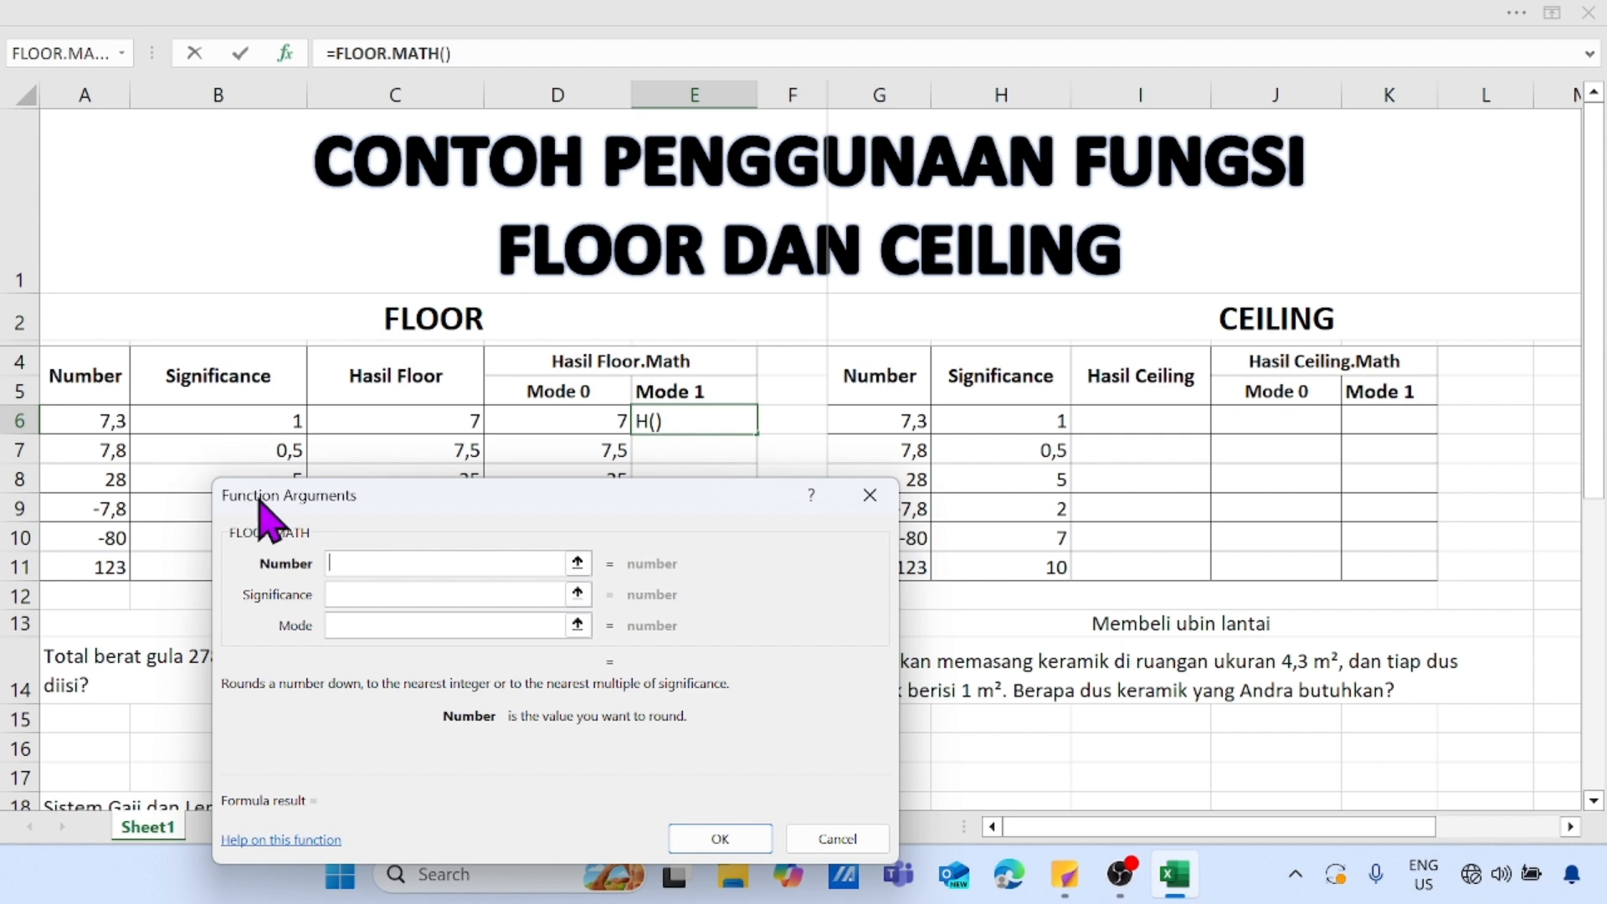
Step: Set FLOOR.MATH's Number to A6, Significance to B6 and Mode to 1, and fill the formula from E6 down to E11
left_click(85, 421)
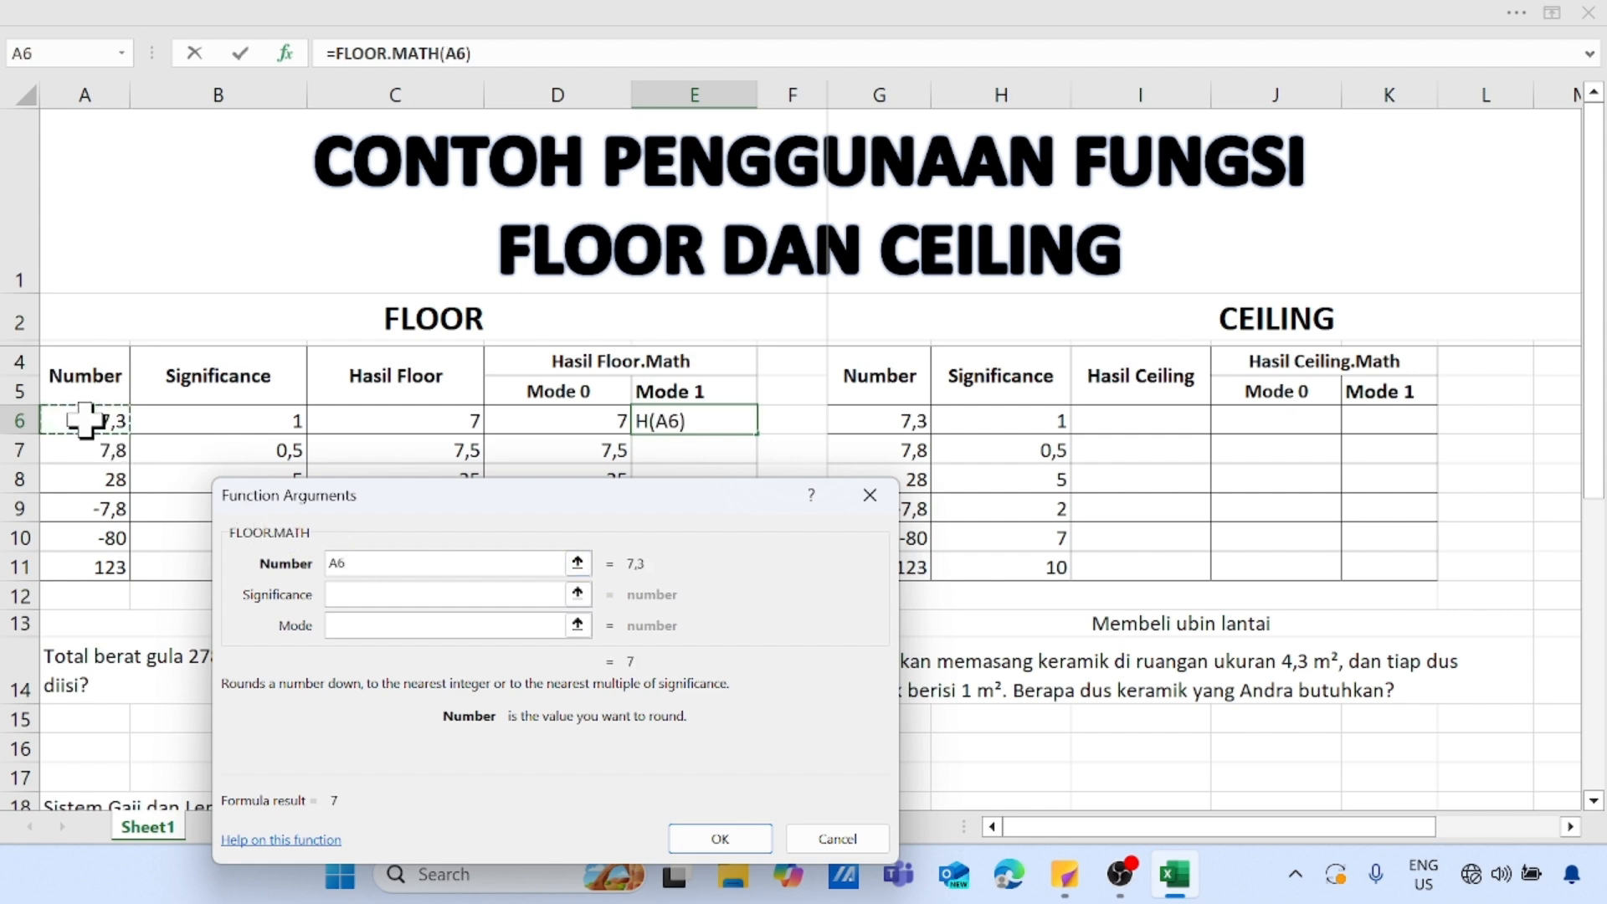
left_click(350, 594)
left_click(266, 421)
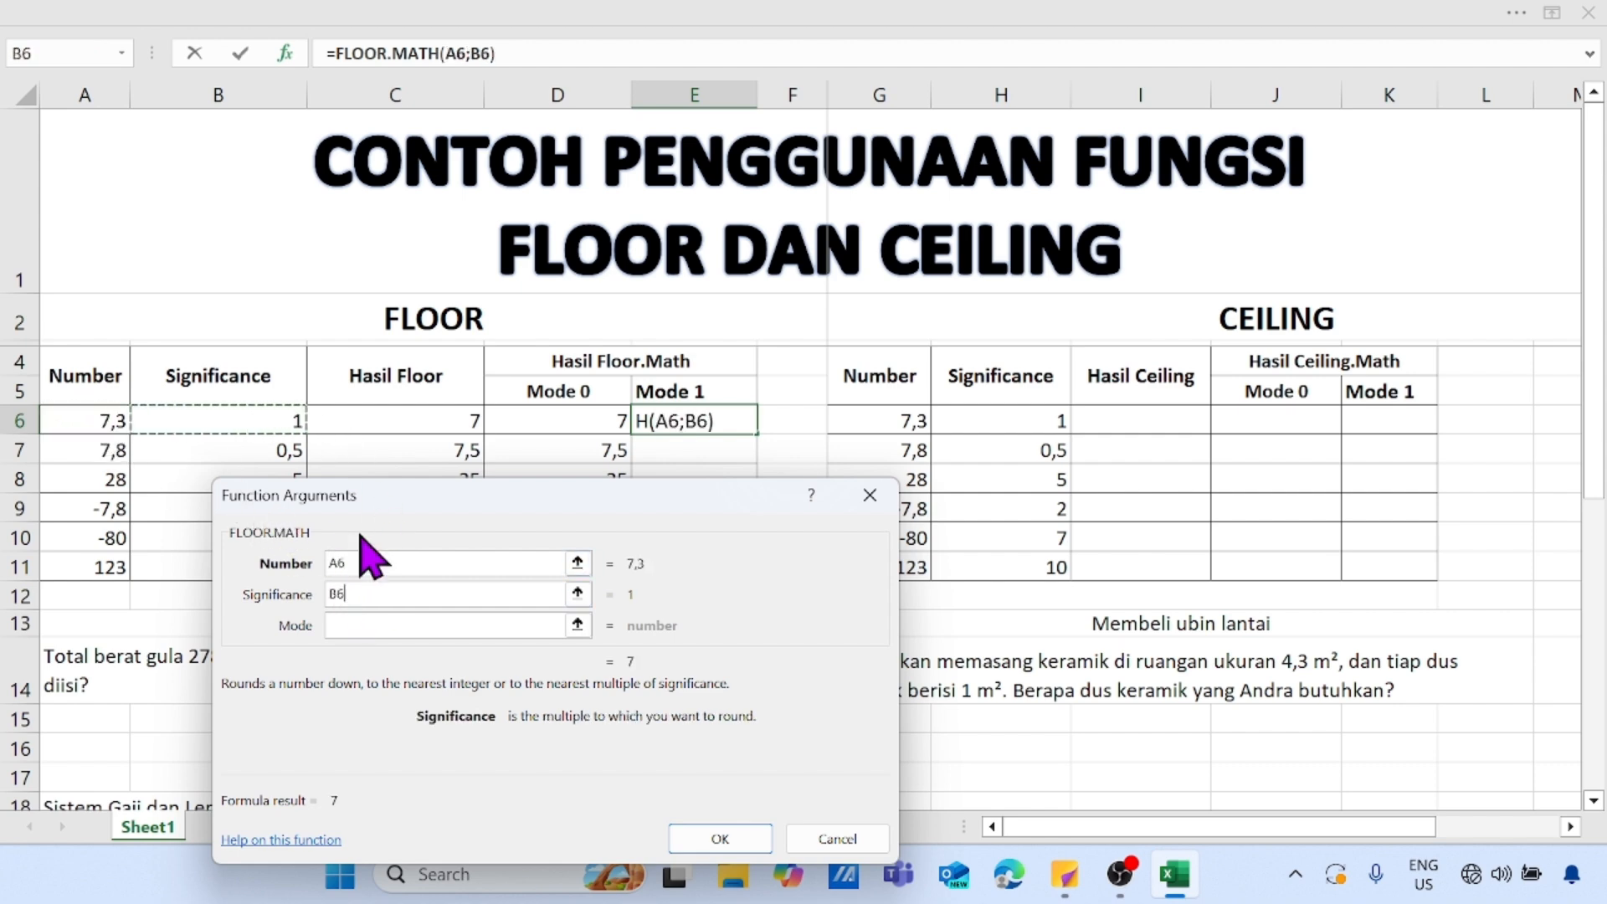
key("Tab")
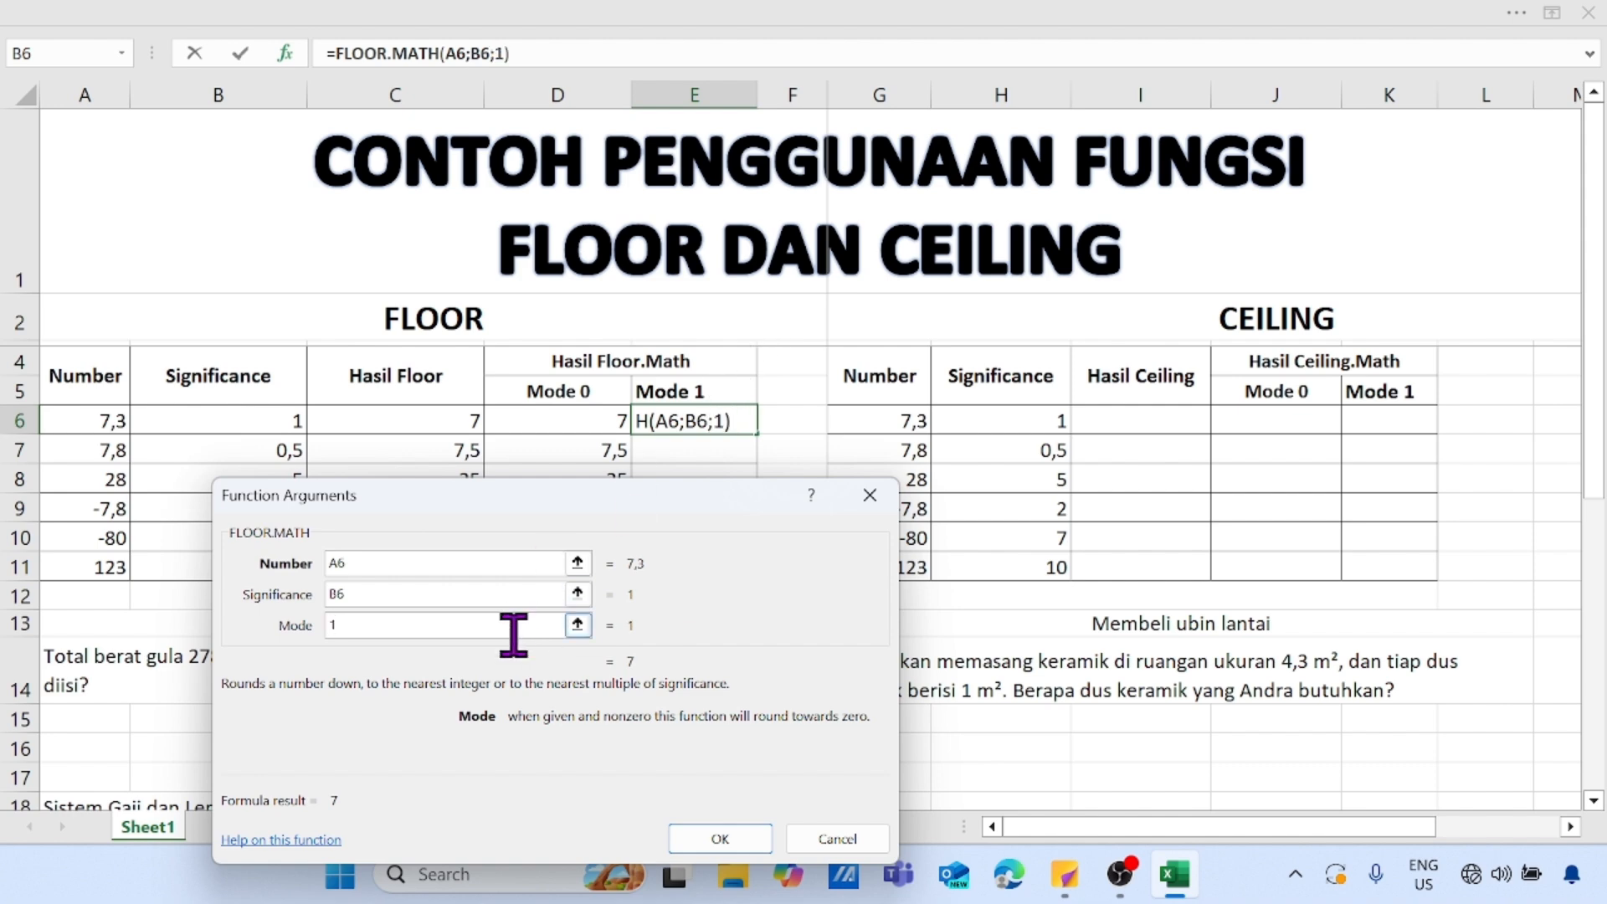
left_click(734, 841)
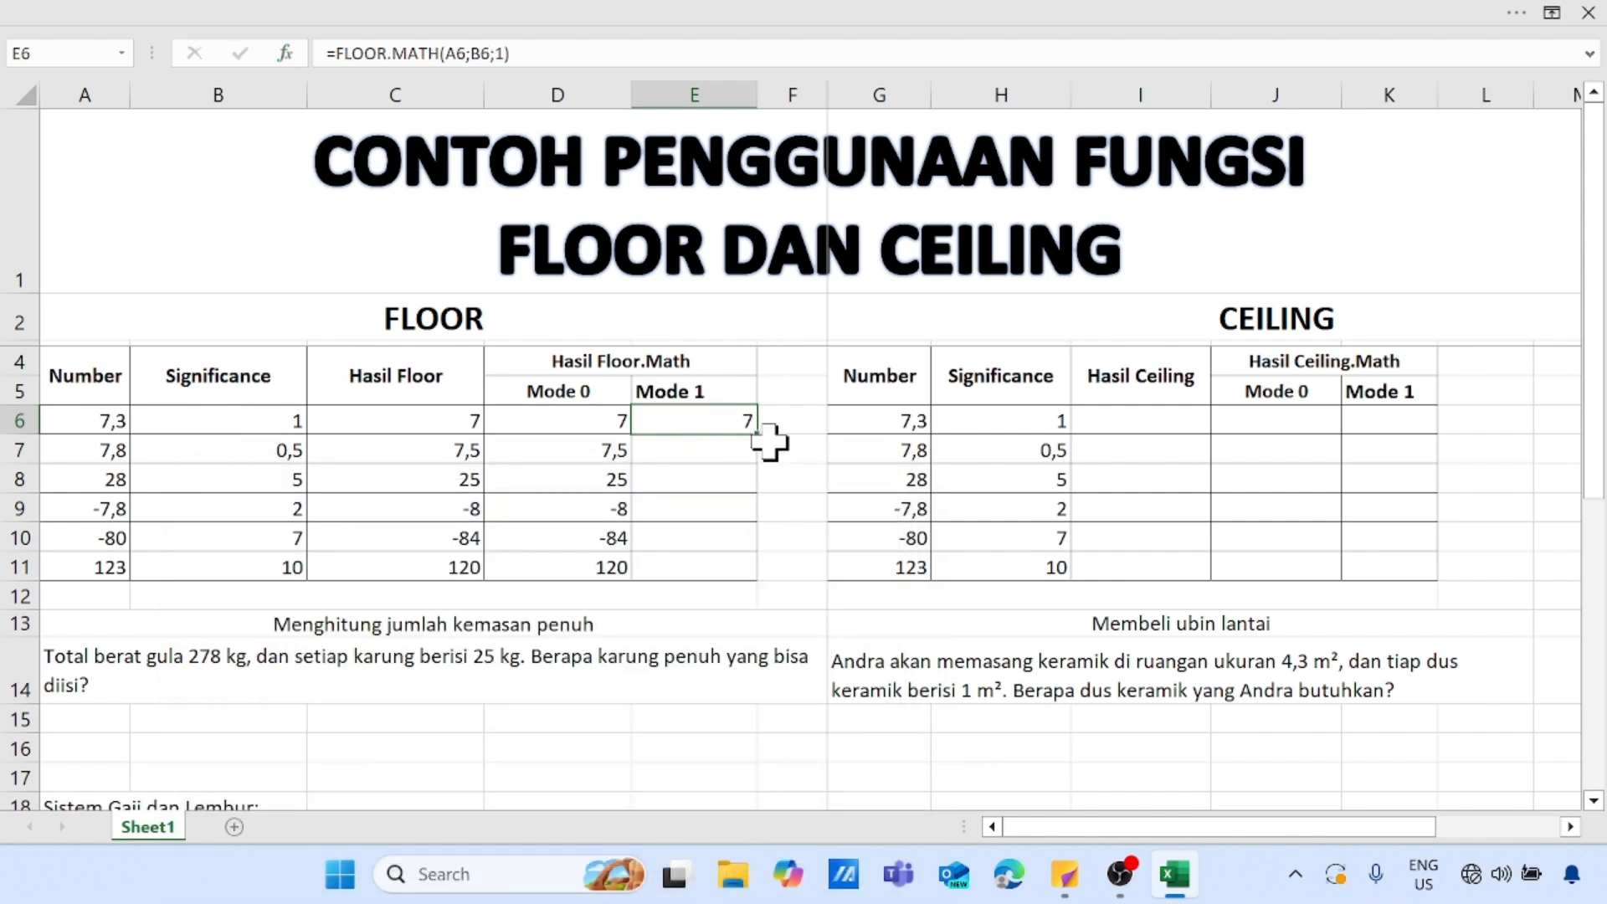
left_click_drag(759, 441, 764, 579)
left_click(807, 513)
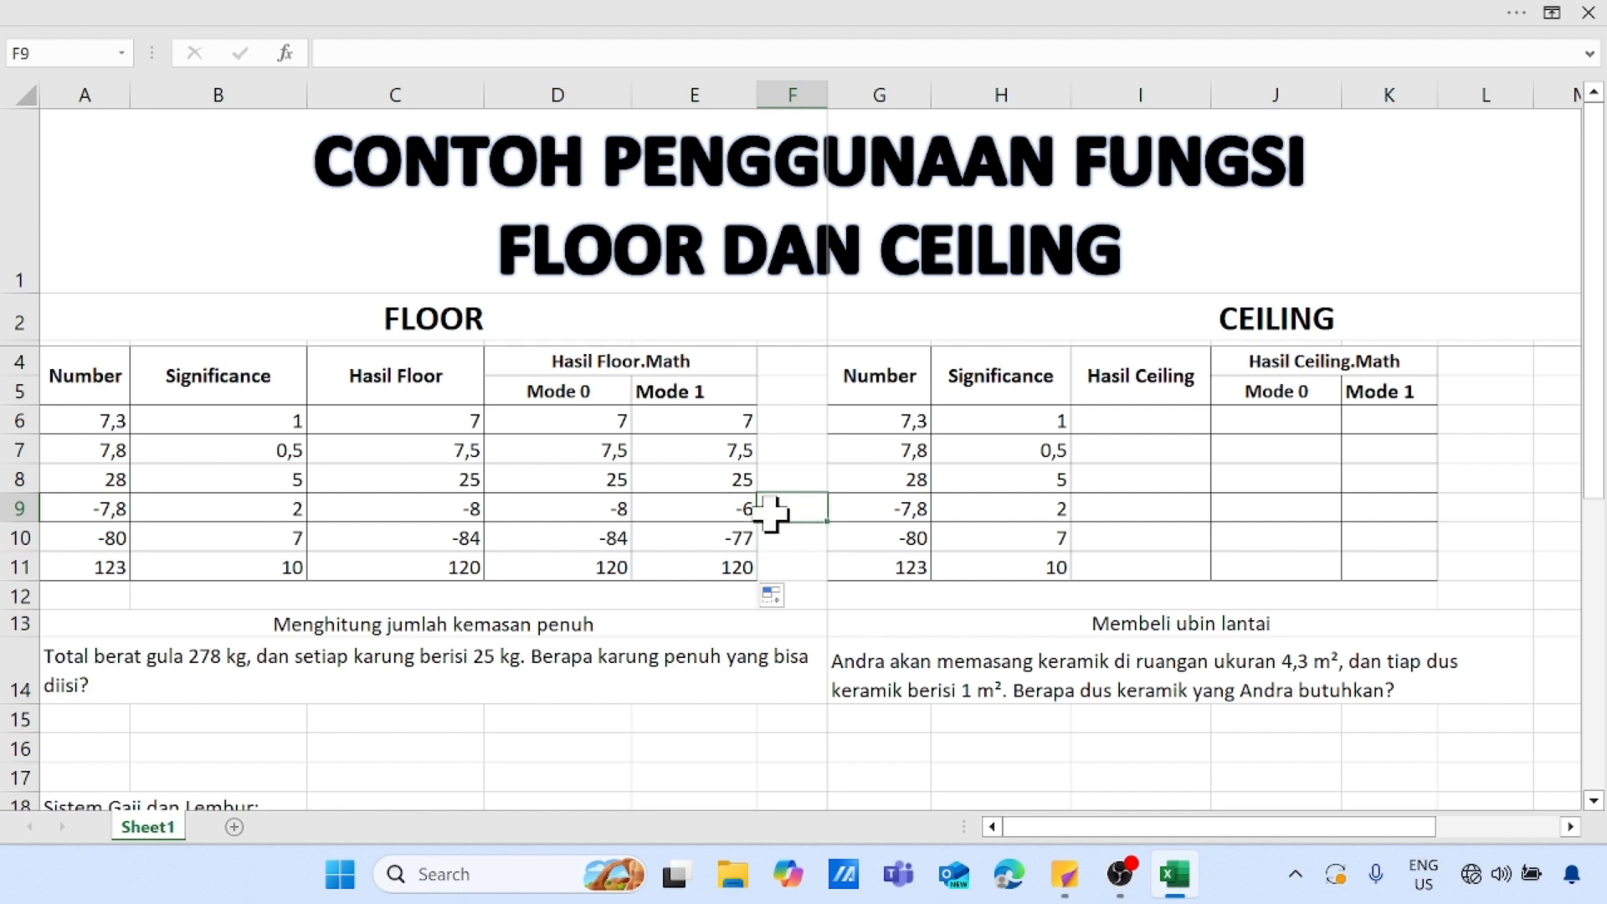
left_click(801, 776)
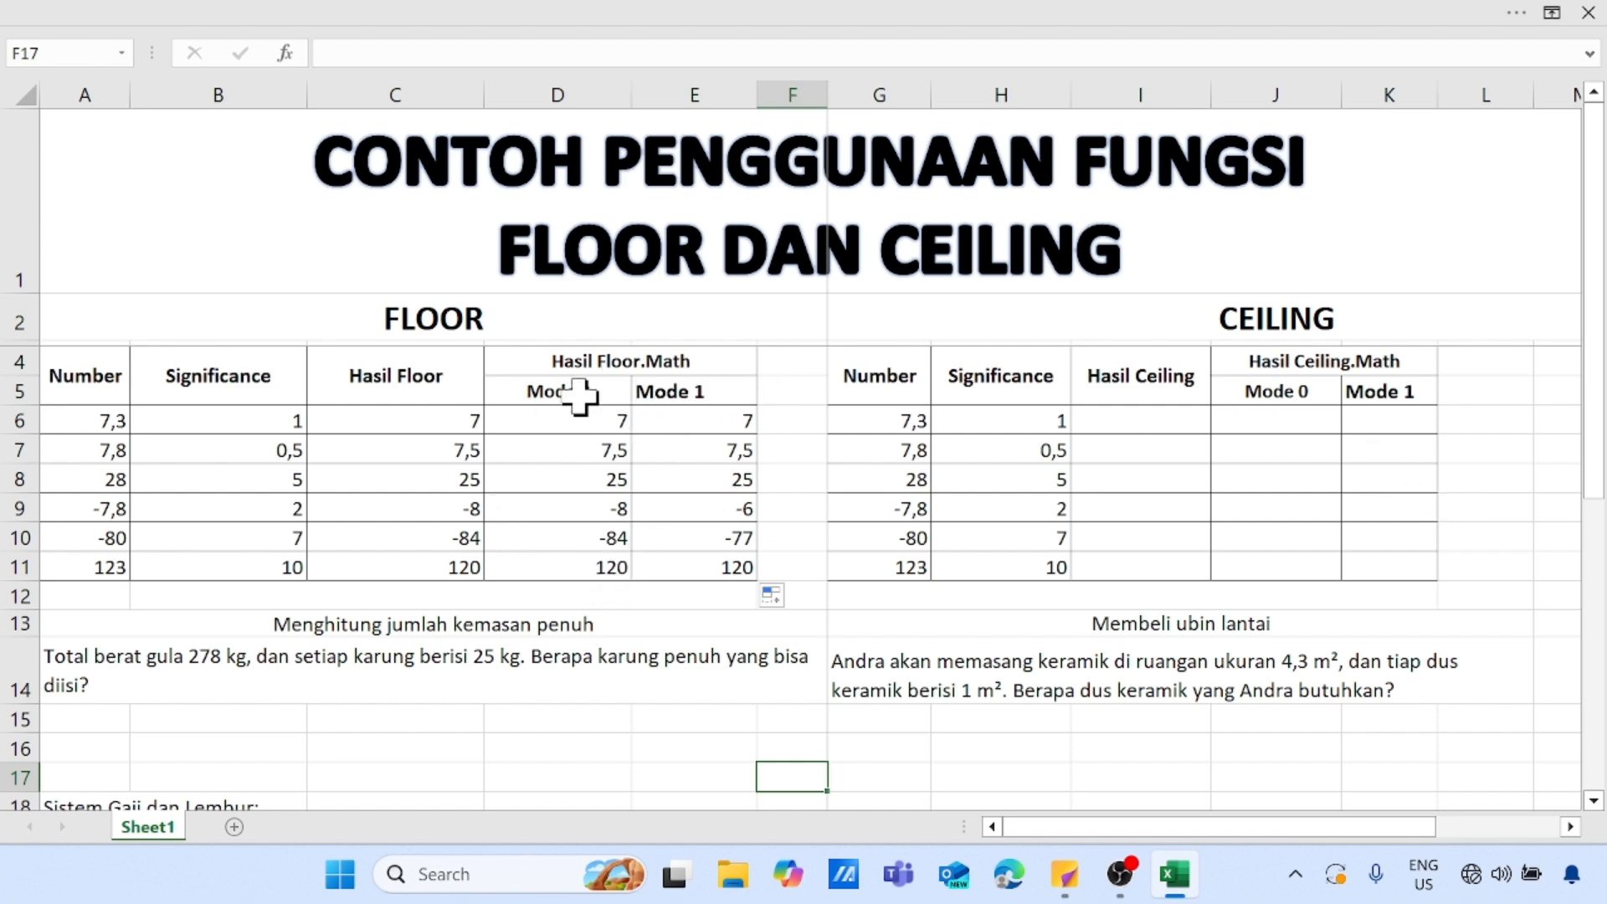
Step: Insert the CEILING function into cell I6 of the Hasil Ceiling column
left_click(1164, 427)
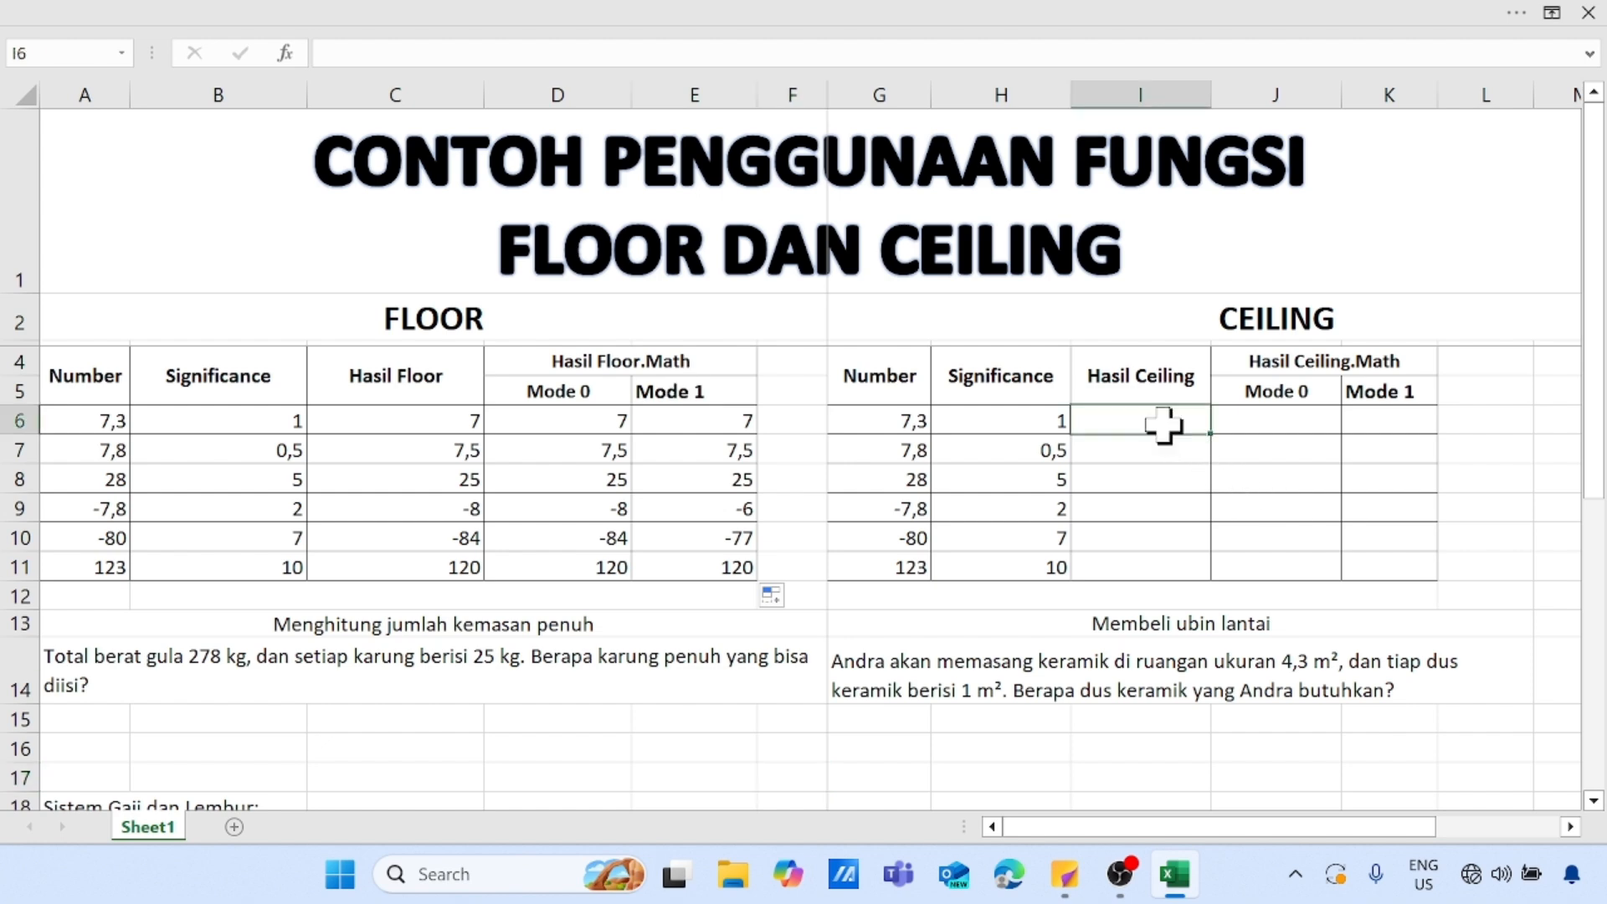
left_click(289, 46)
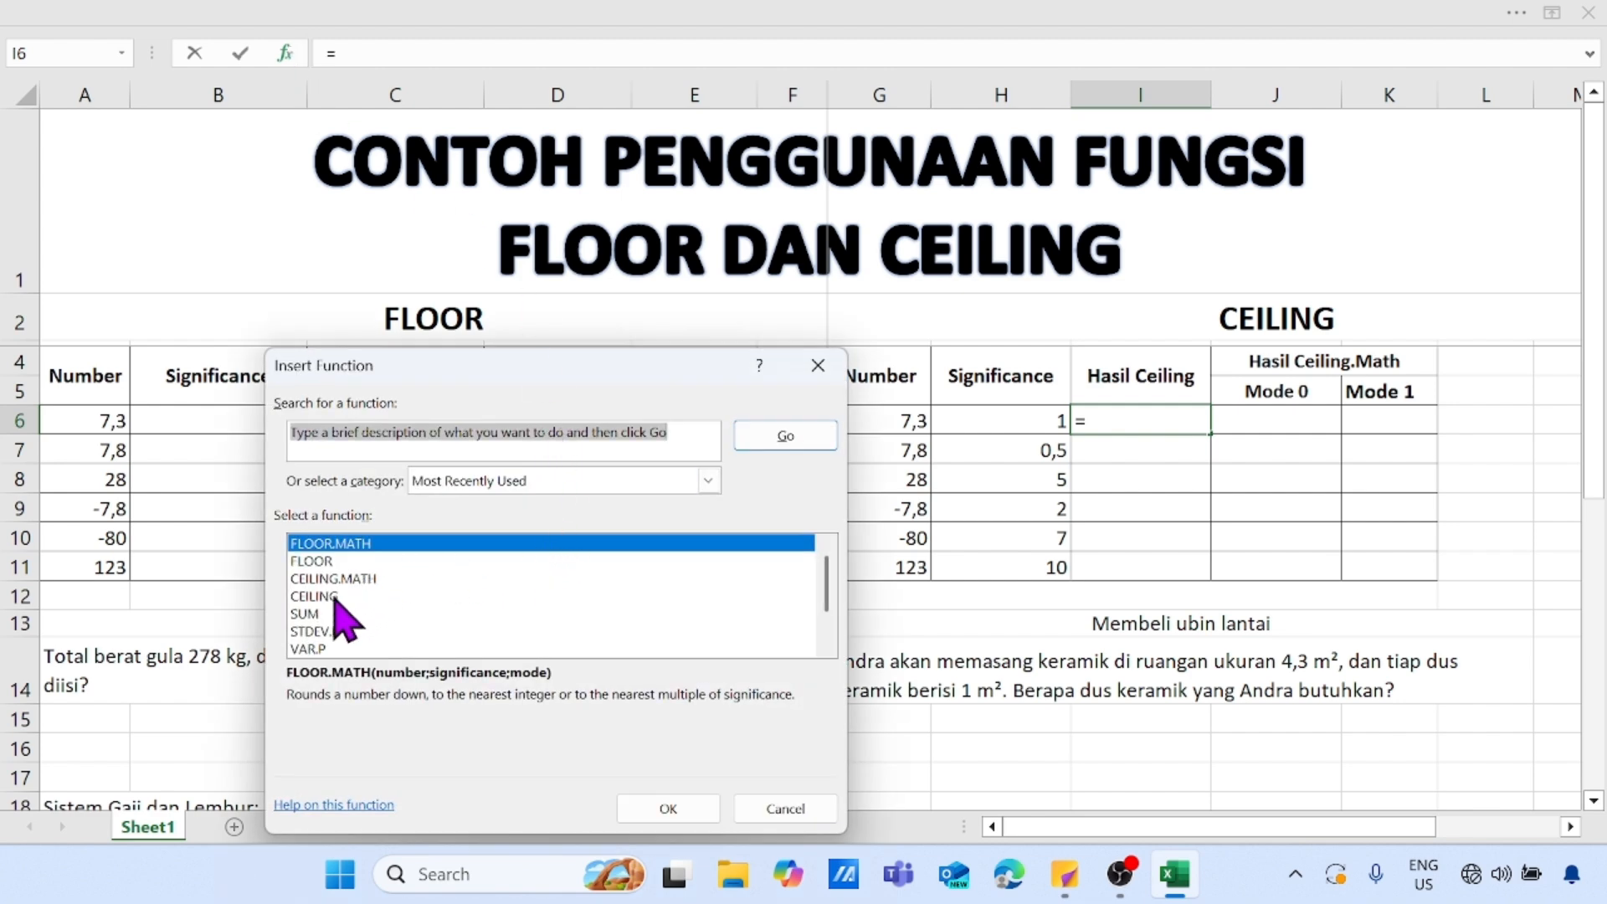
left_click(352, 596)
left_click(670, 807)
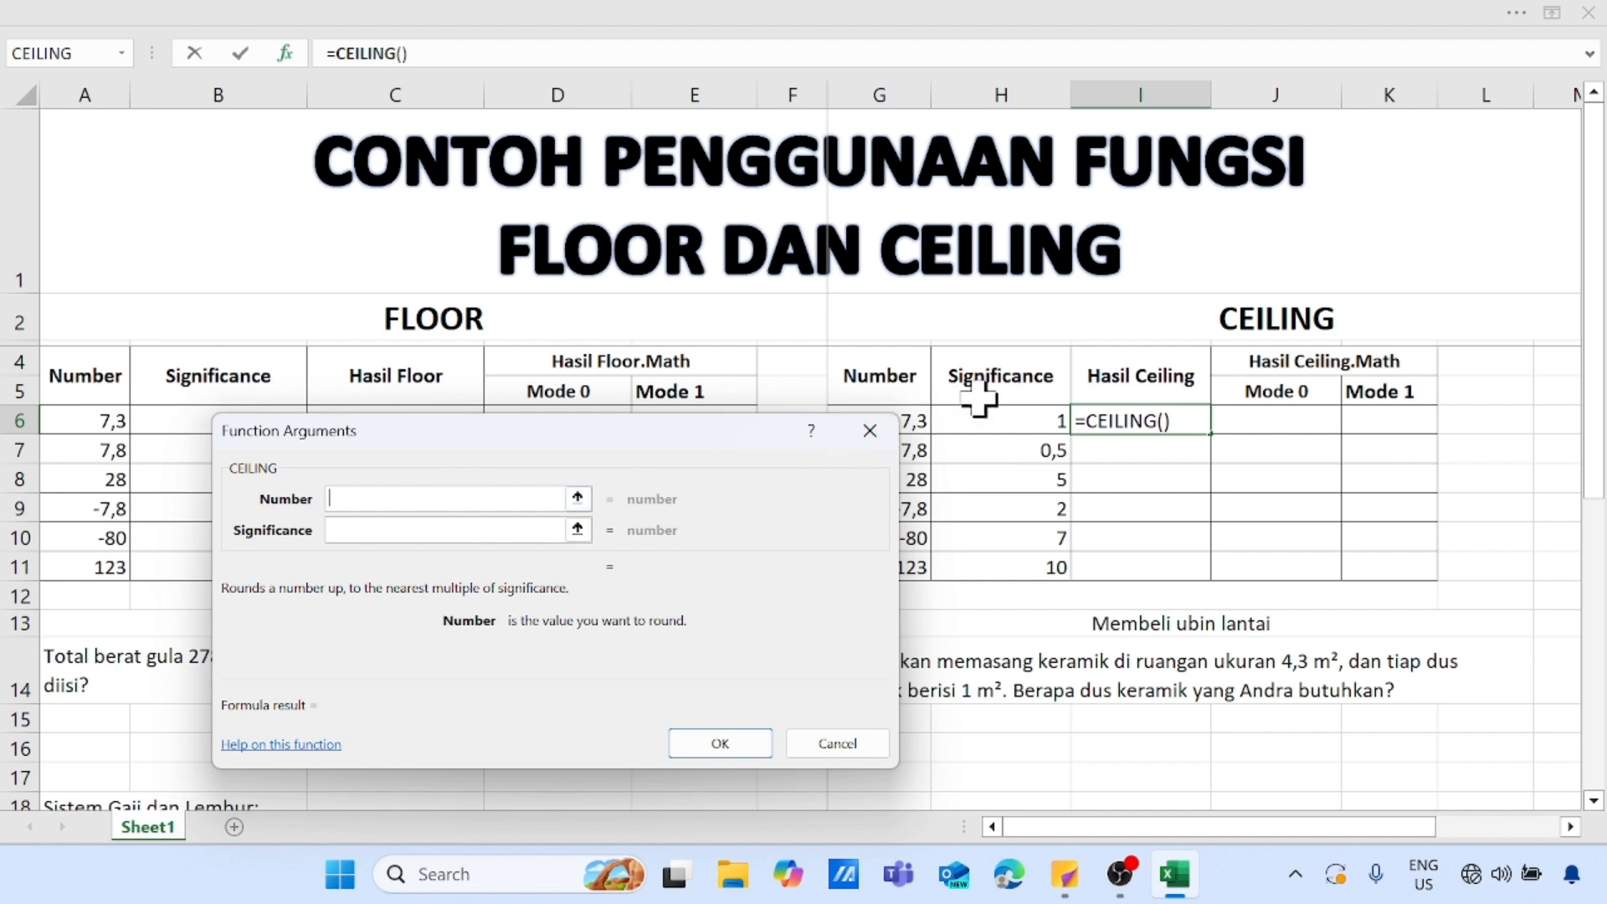
Step: Set CEILING's Number to G6 and Significance to H6, and fill the formula from I6 down to I11
left_click(908, 425)
left_click_drag(685, 432, 557, 460)
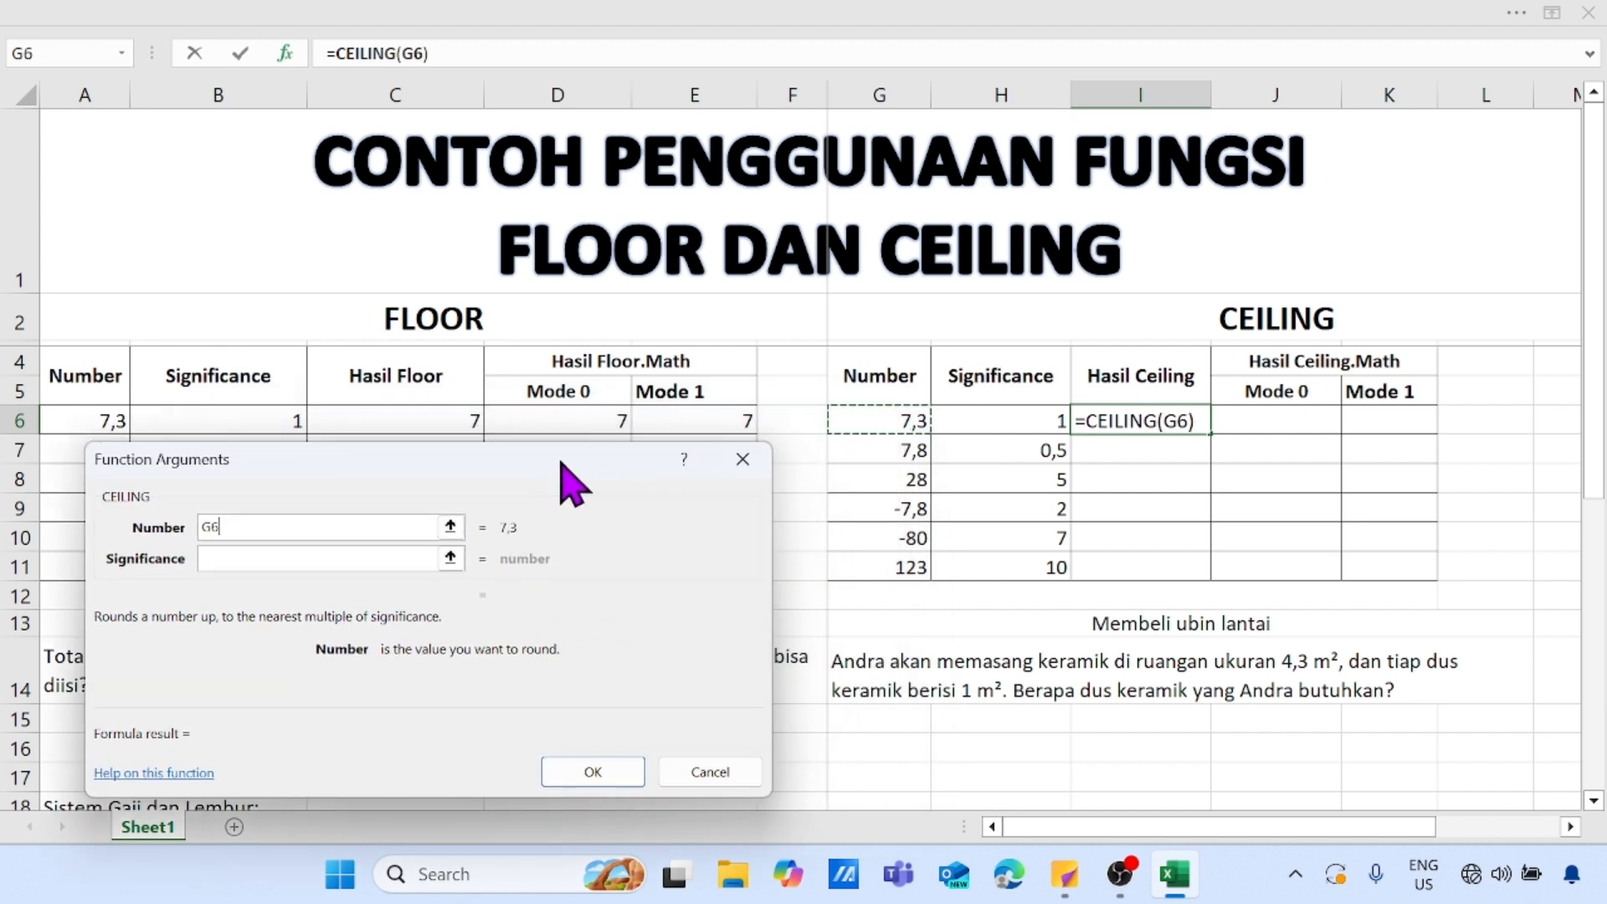
left_click(269, 563)
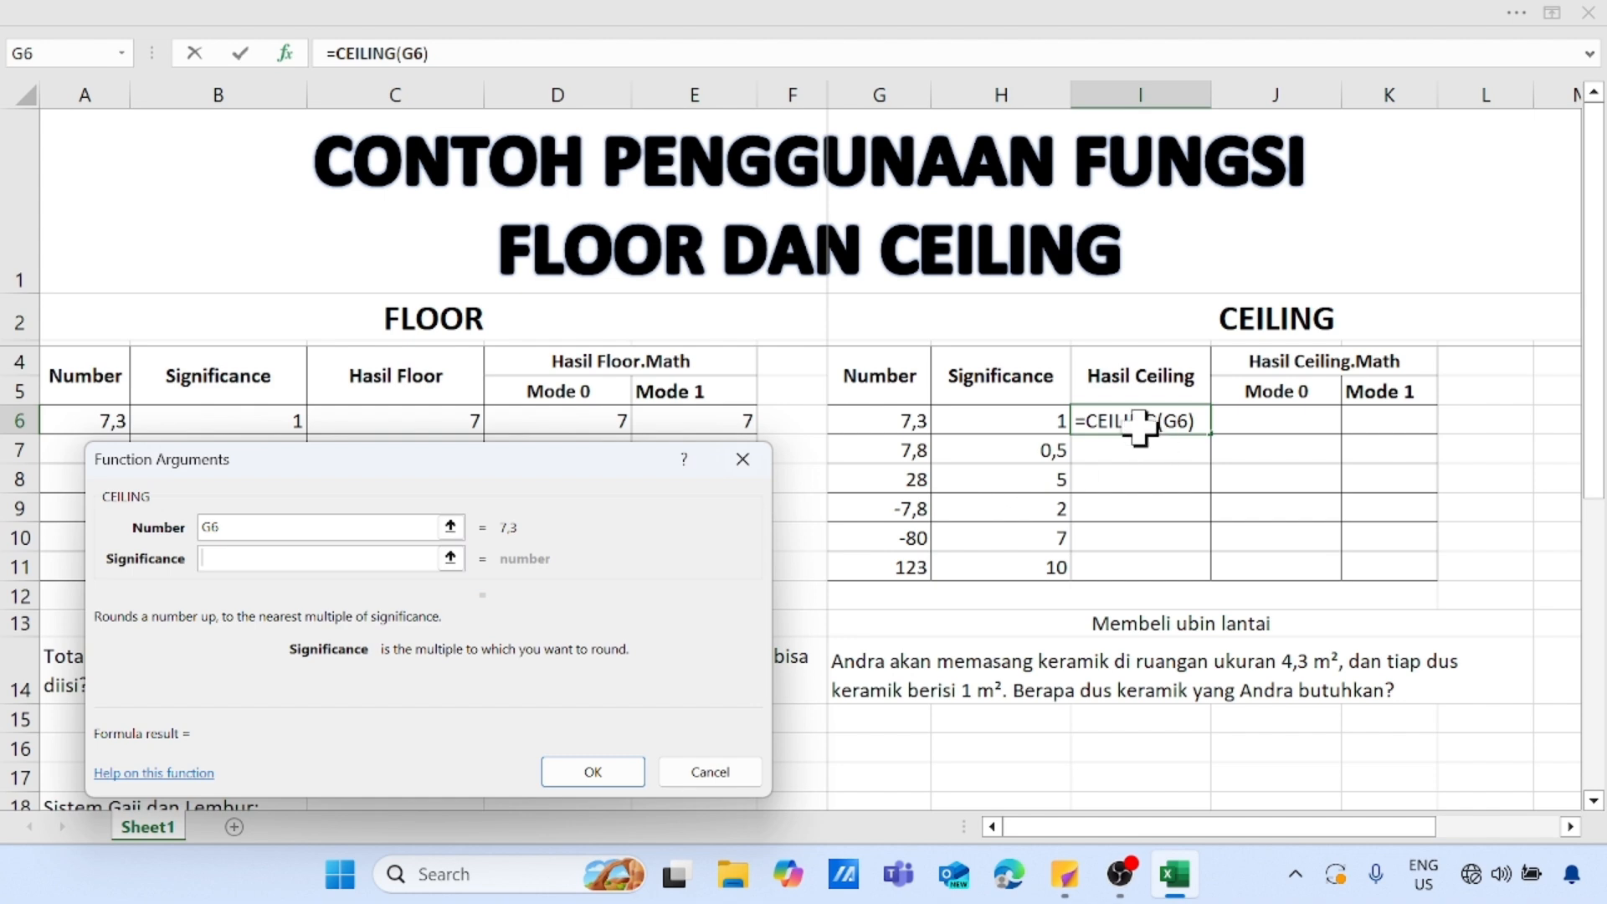
left_click(1042, 425)
left_click(602, 771)
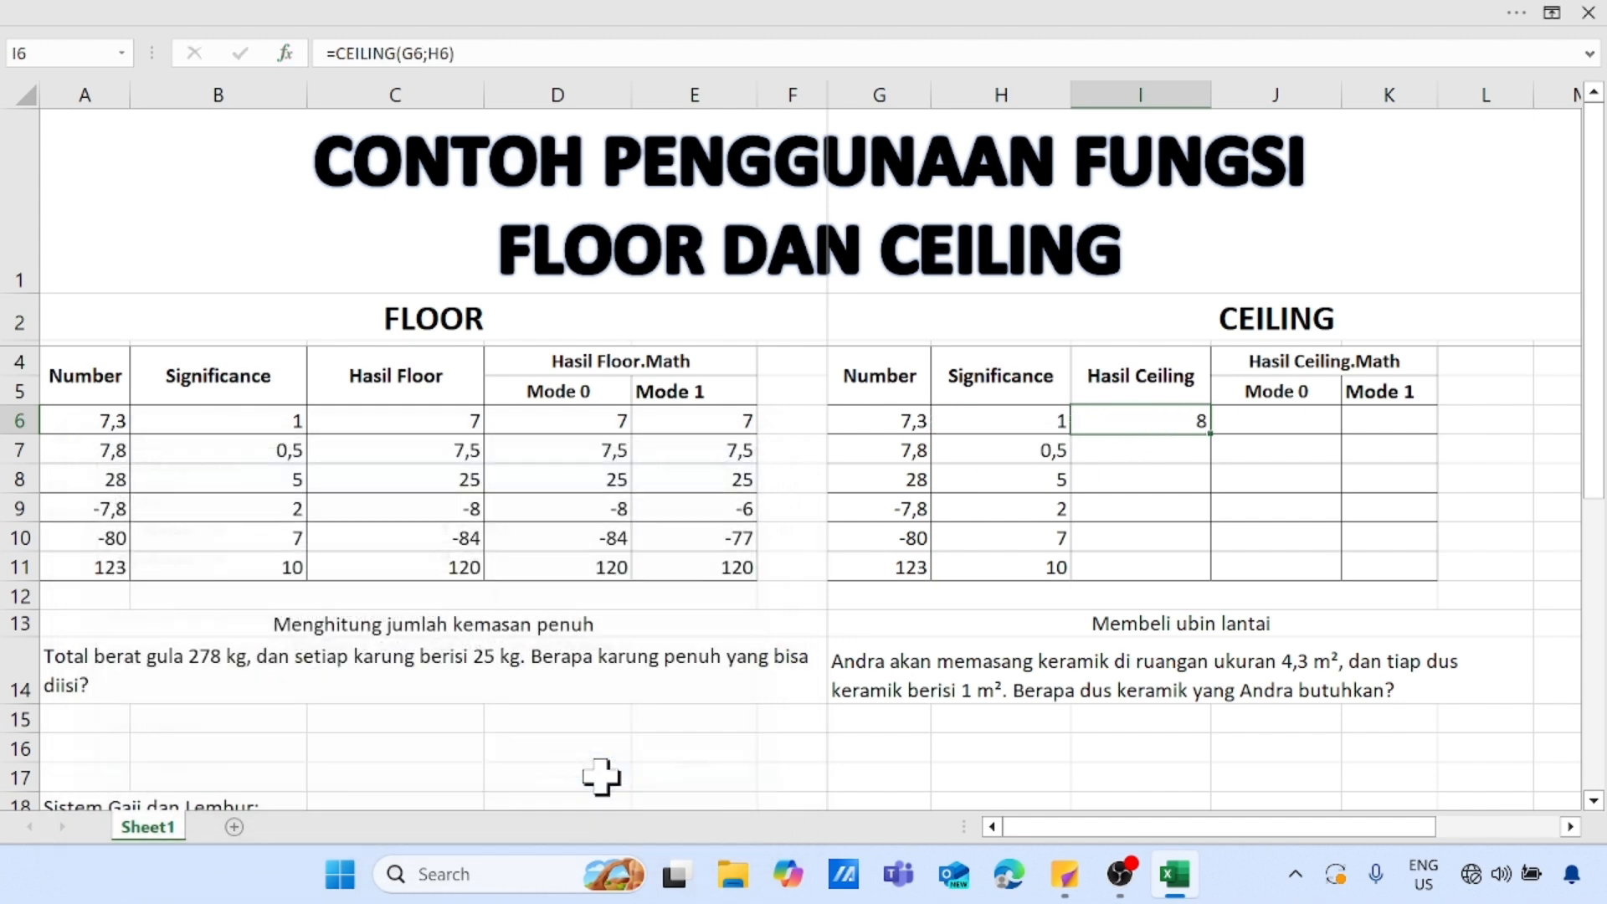
left_click_drag(1209, 436, 1212, 574)
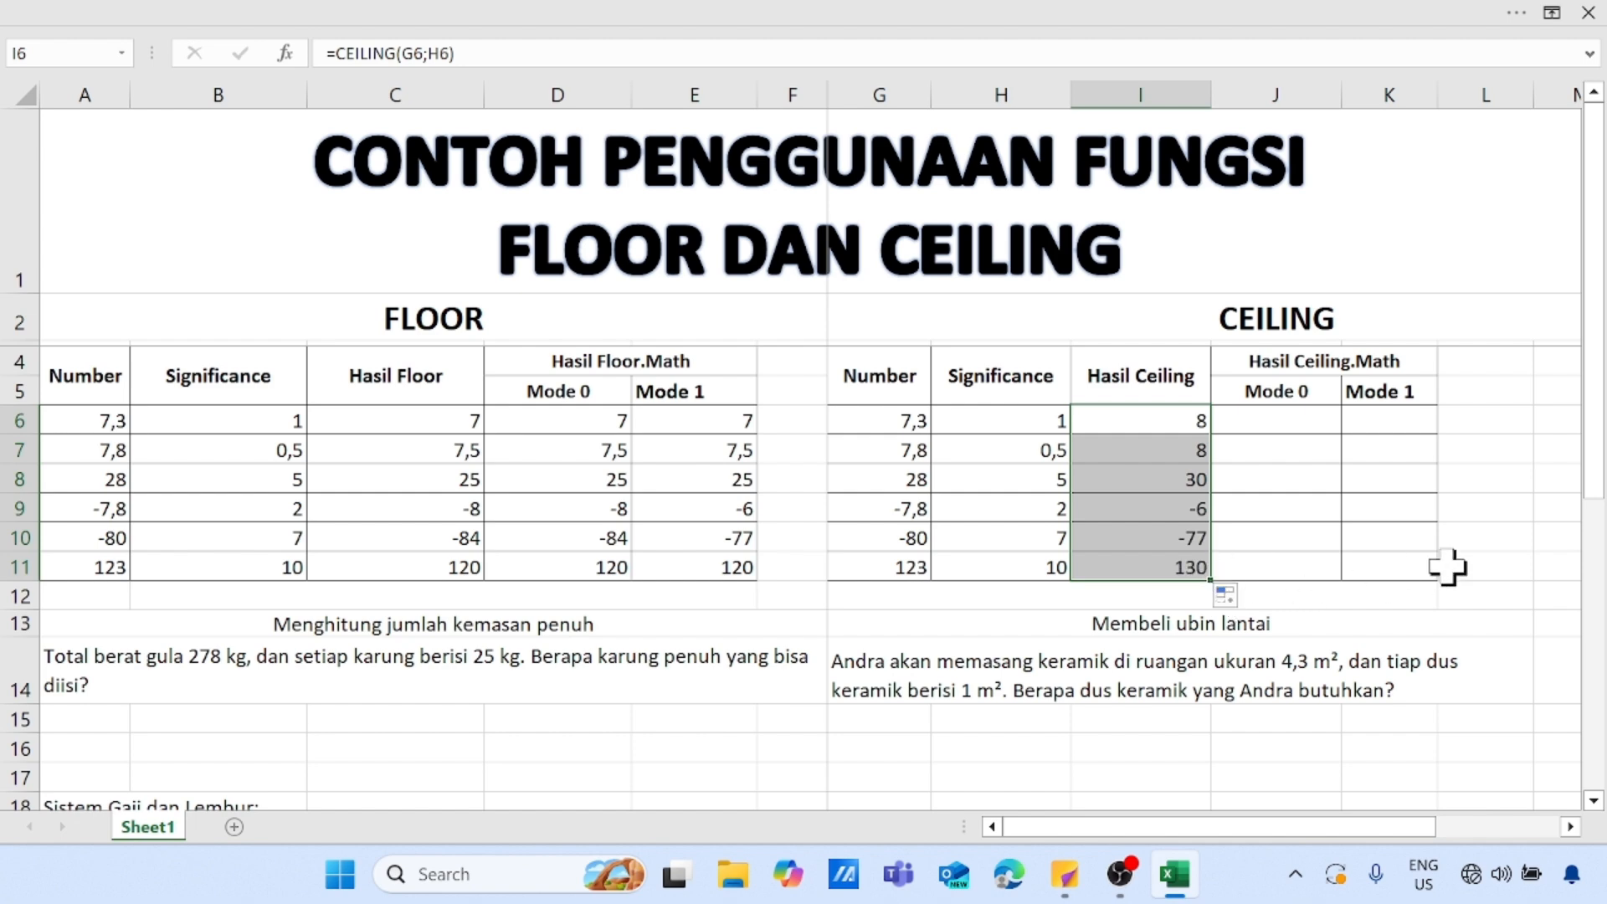
Step: Insert the CEILING.MATH function into cell J6 of the Mode 0 column
left_click(1305, 422)
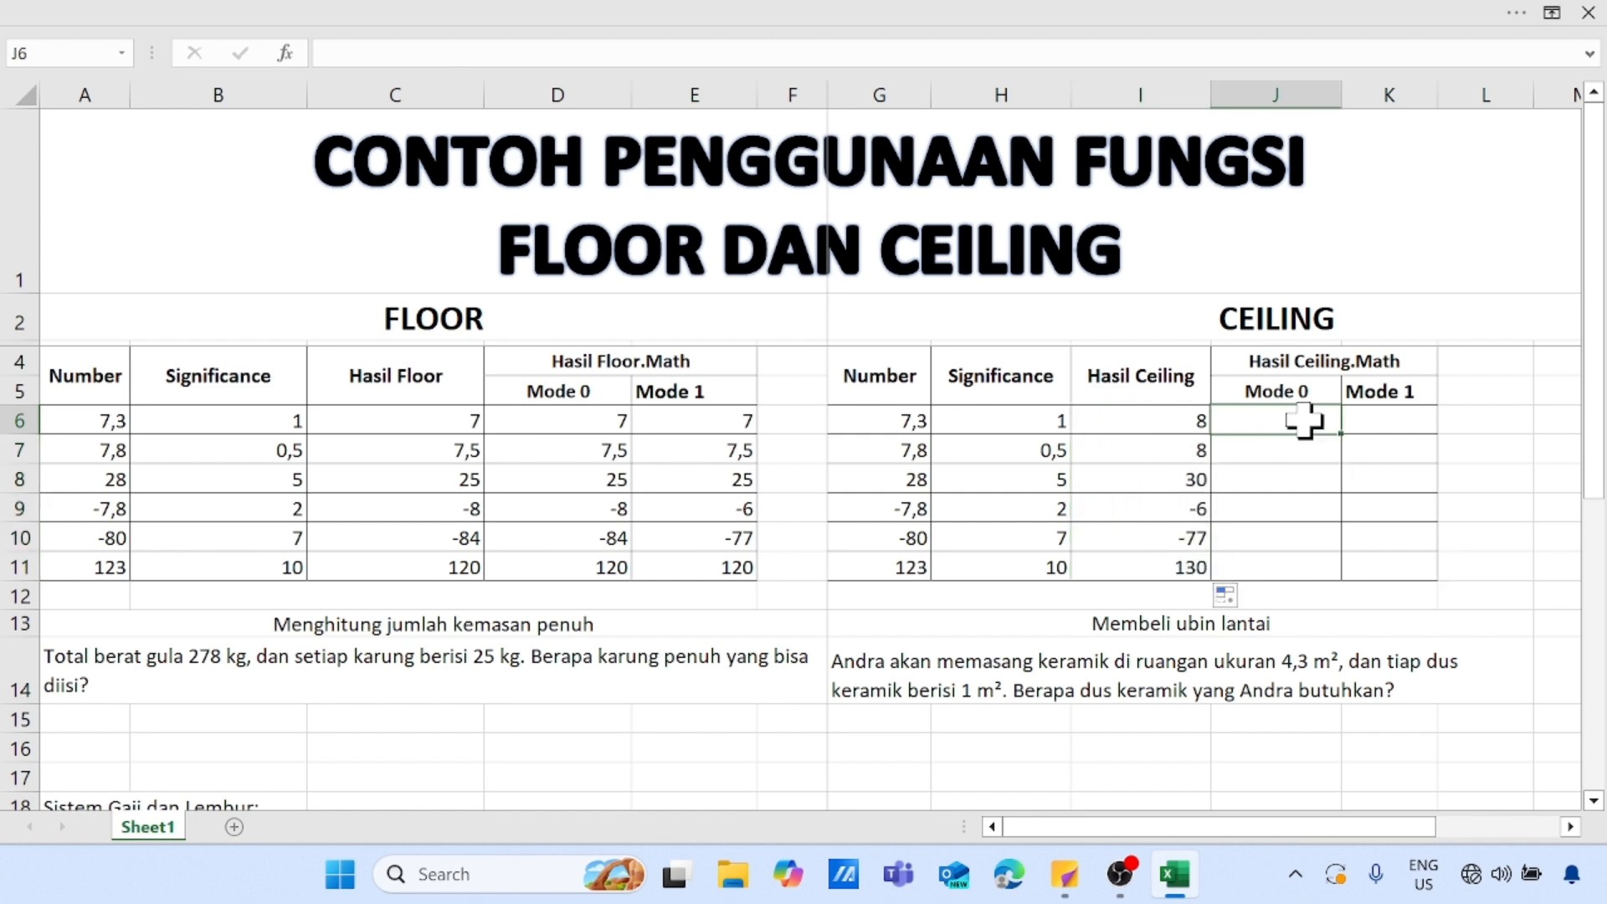
left_click(284, 52)
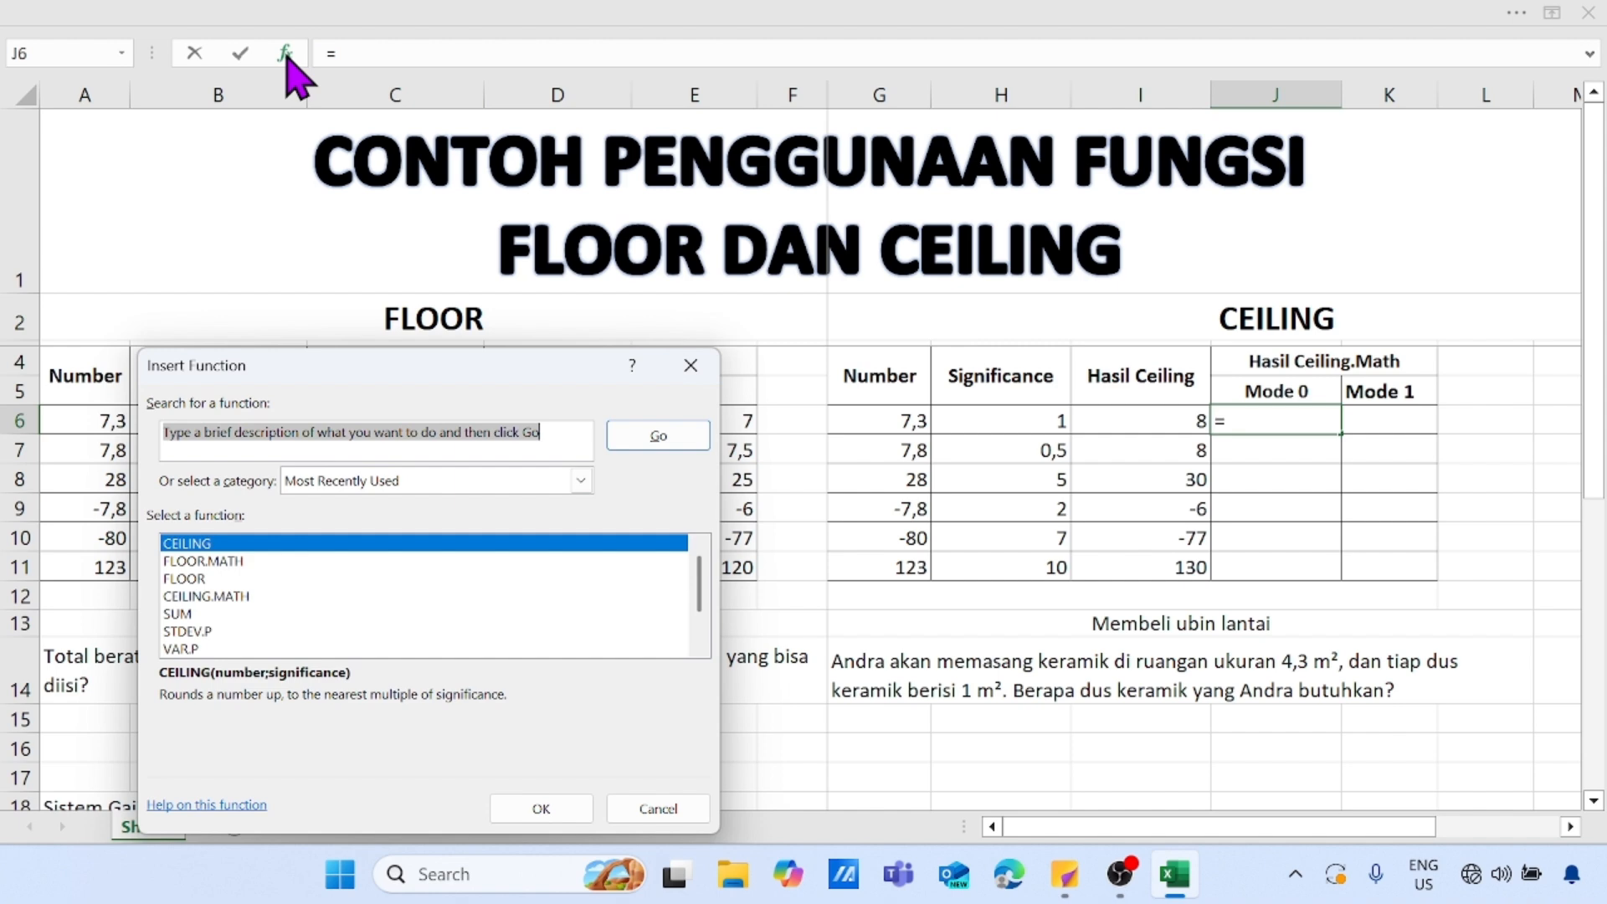
left_click(216, 595)
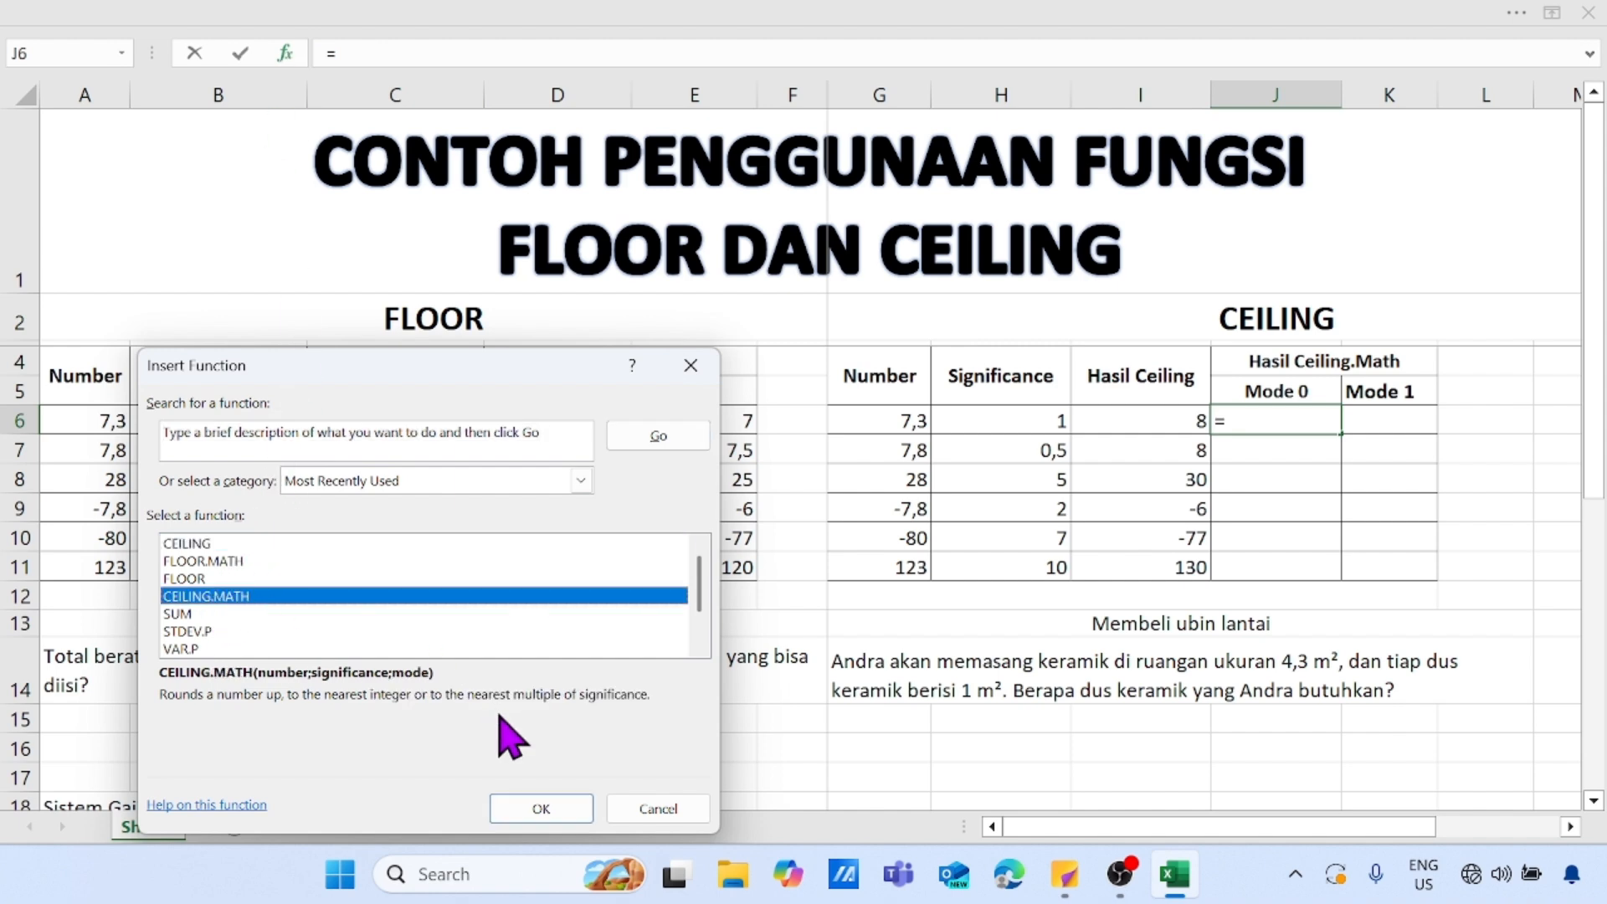
left_click(541, 809)
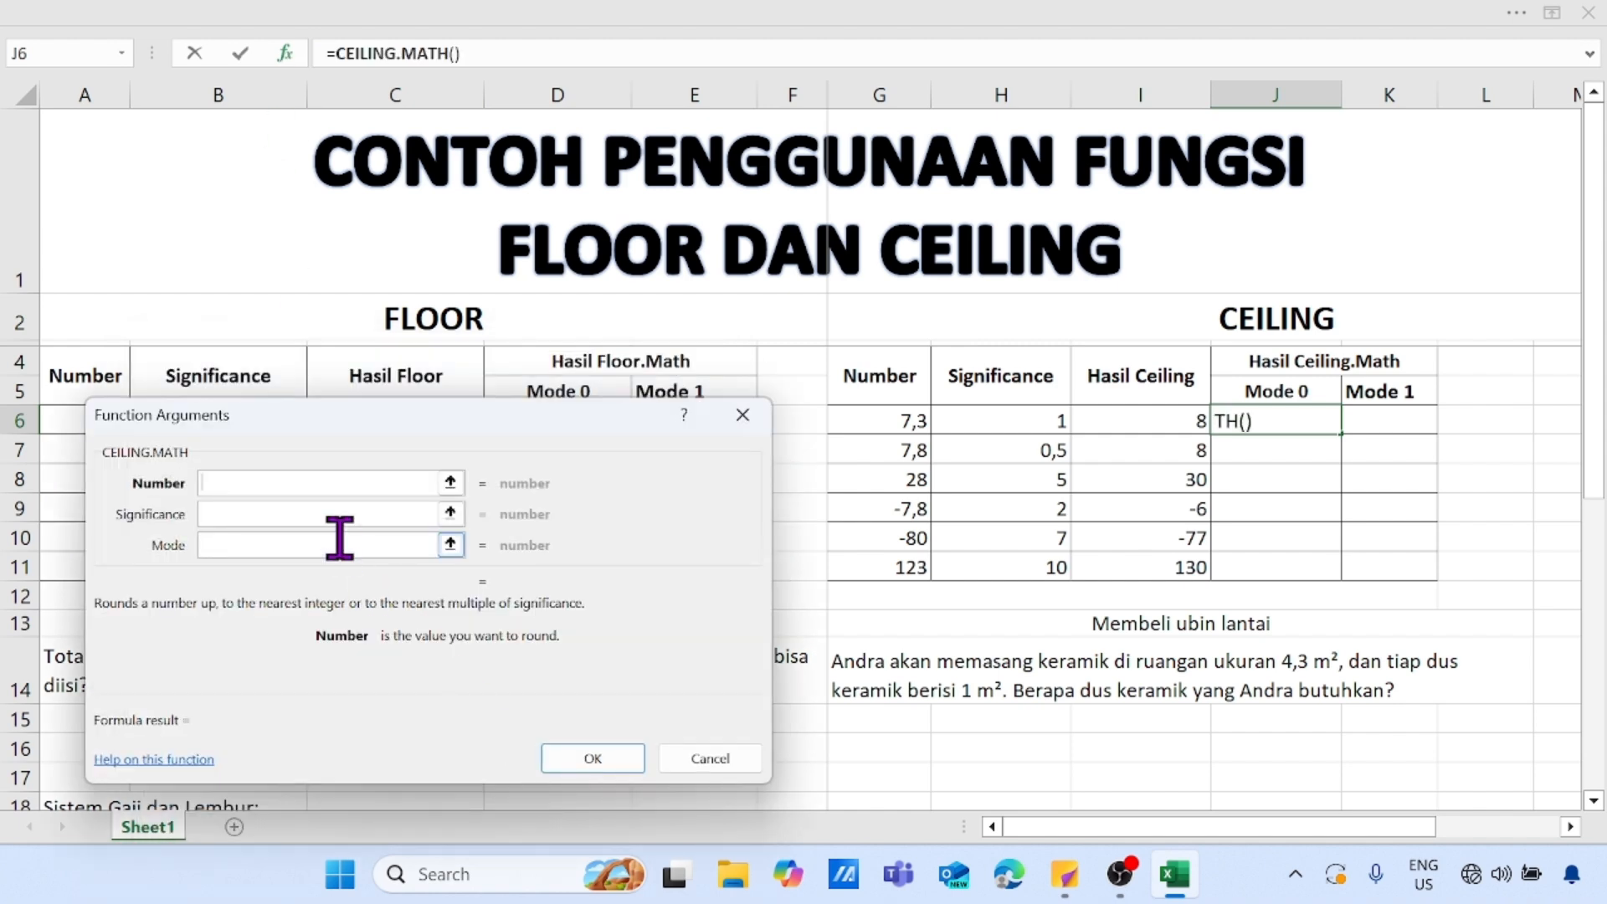
Step: Set CEILING.MATH's Number to G6, Significance to H6 and Mode to 0, and fill the formula from J6 down to J11
left_click(925, 421)
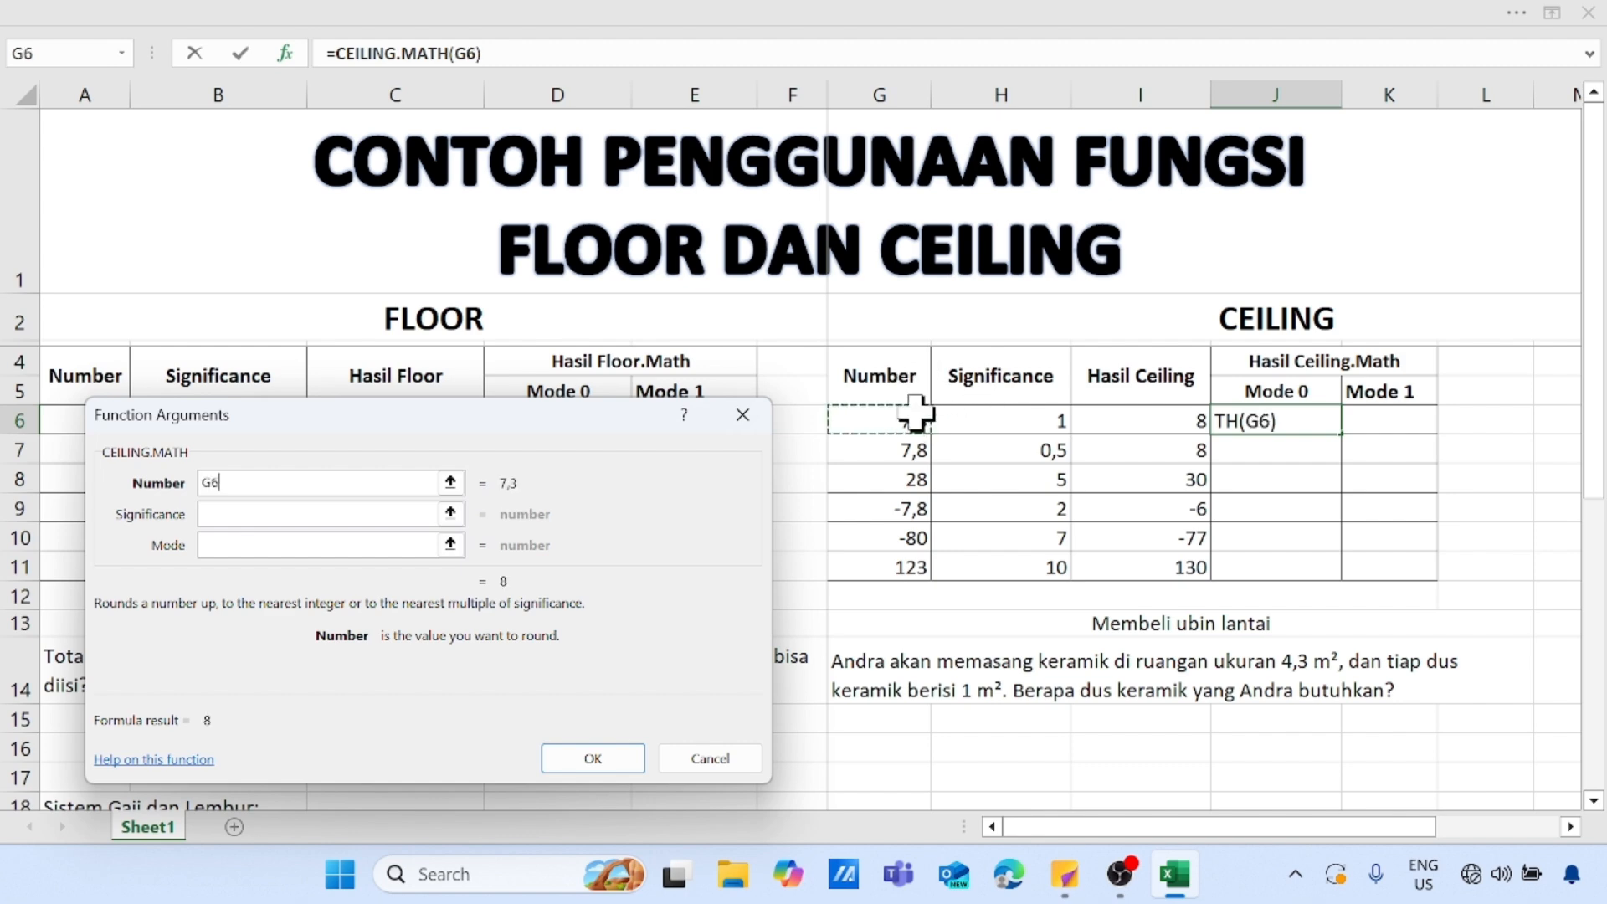
left_click(314, 514)
left_click(1024, 421)
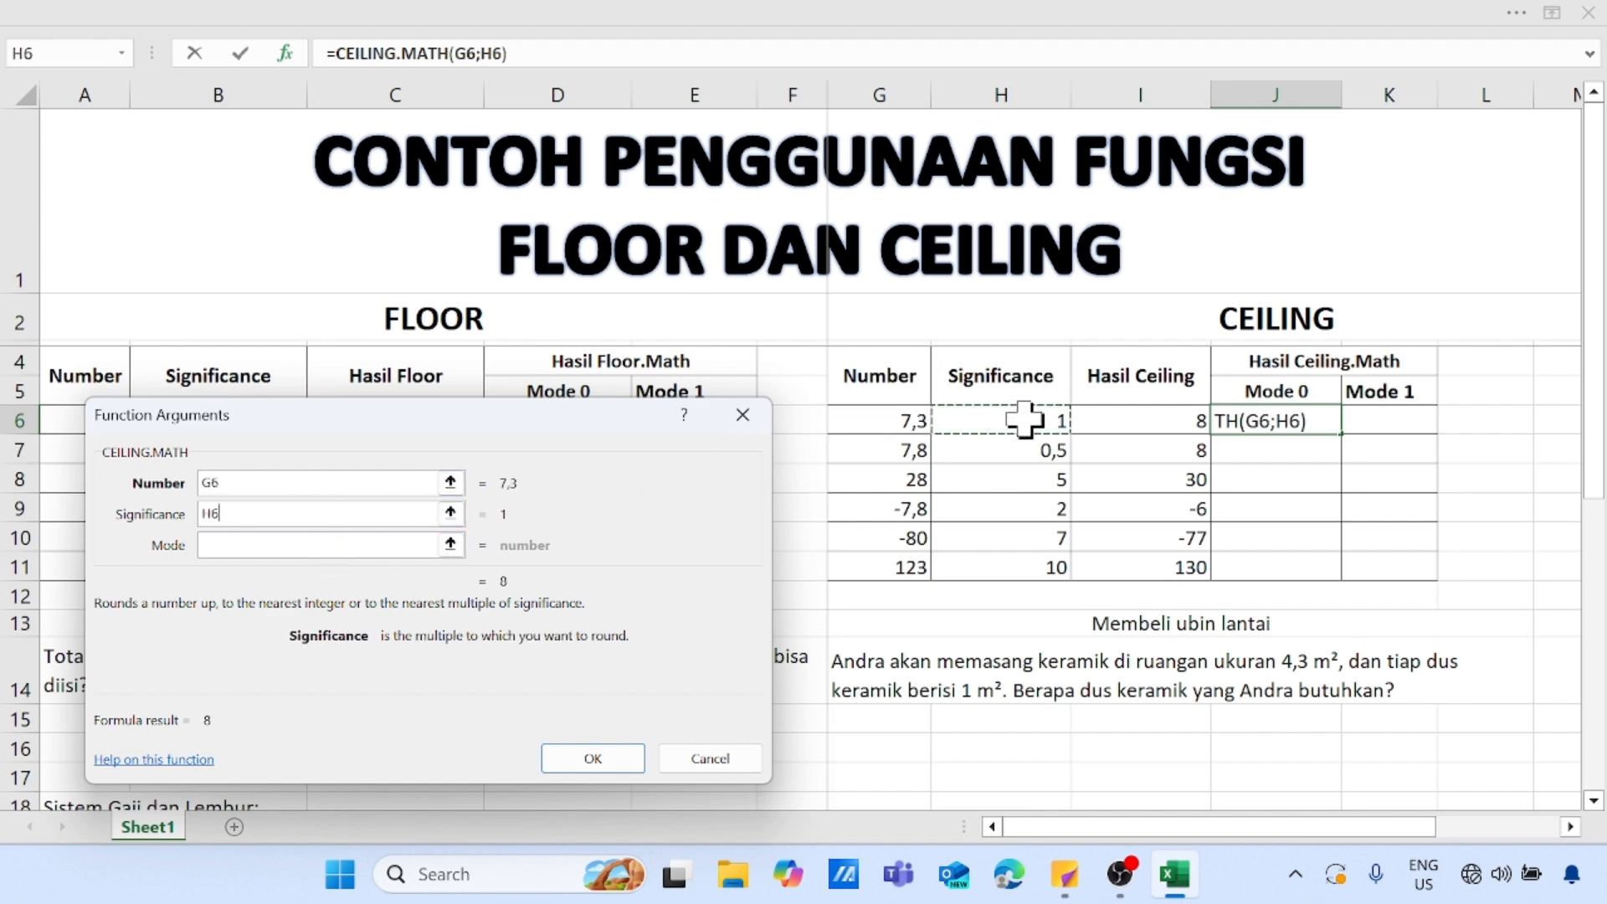
left_click(311, 545)
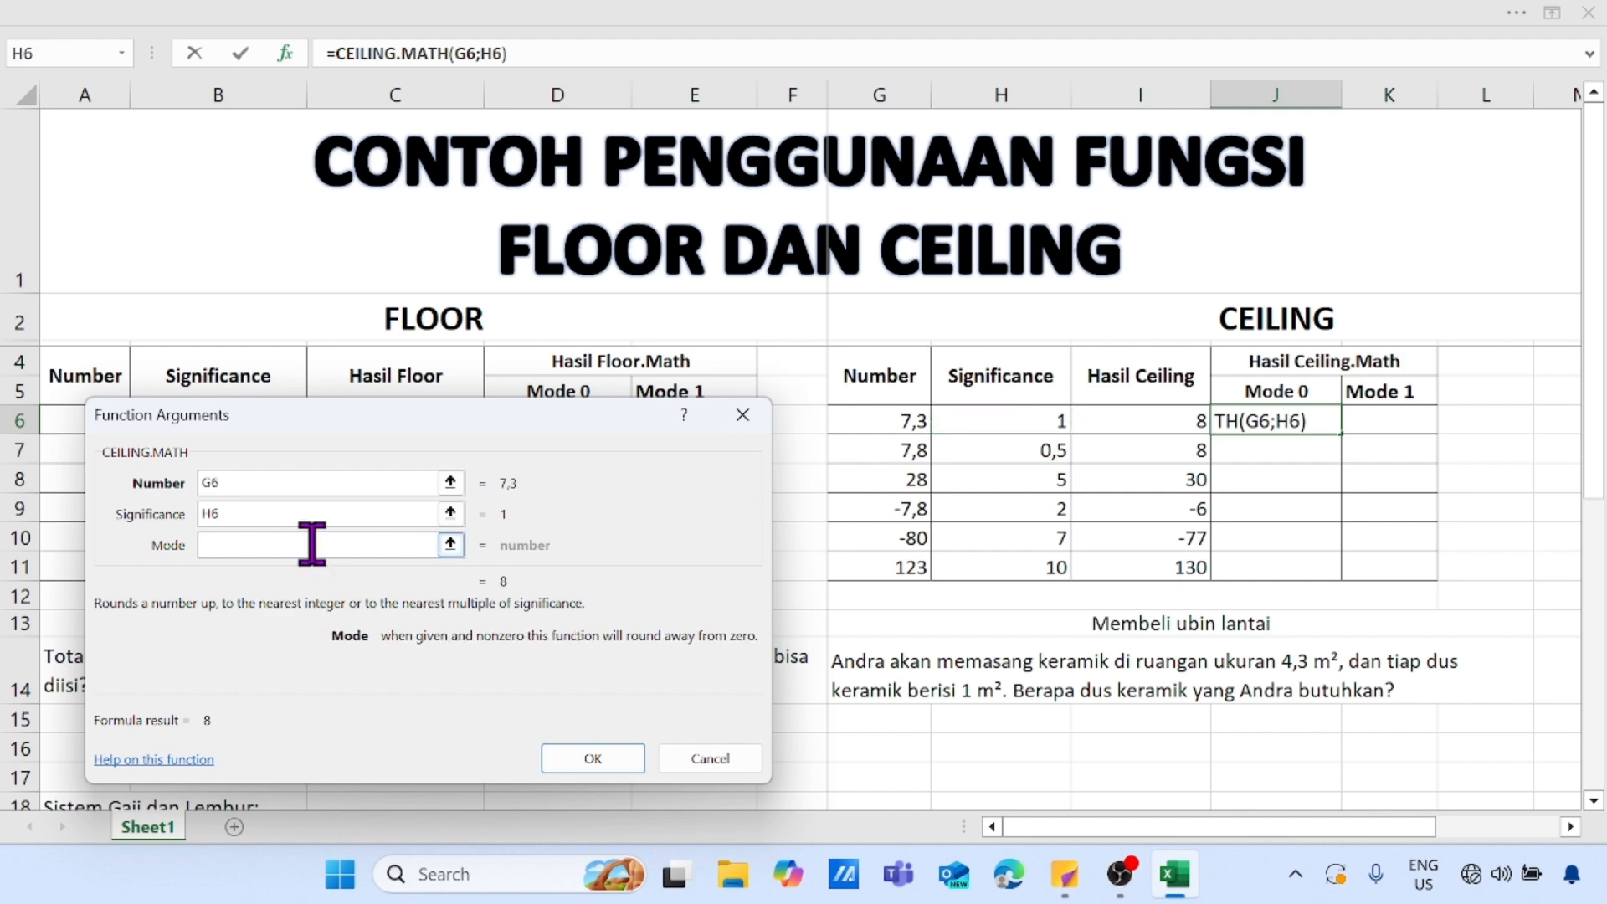
type("0")
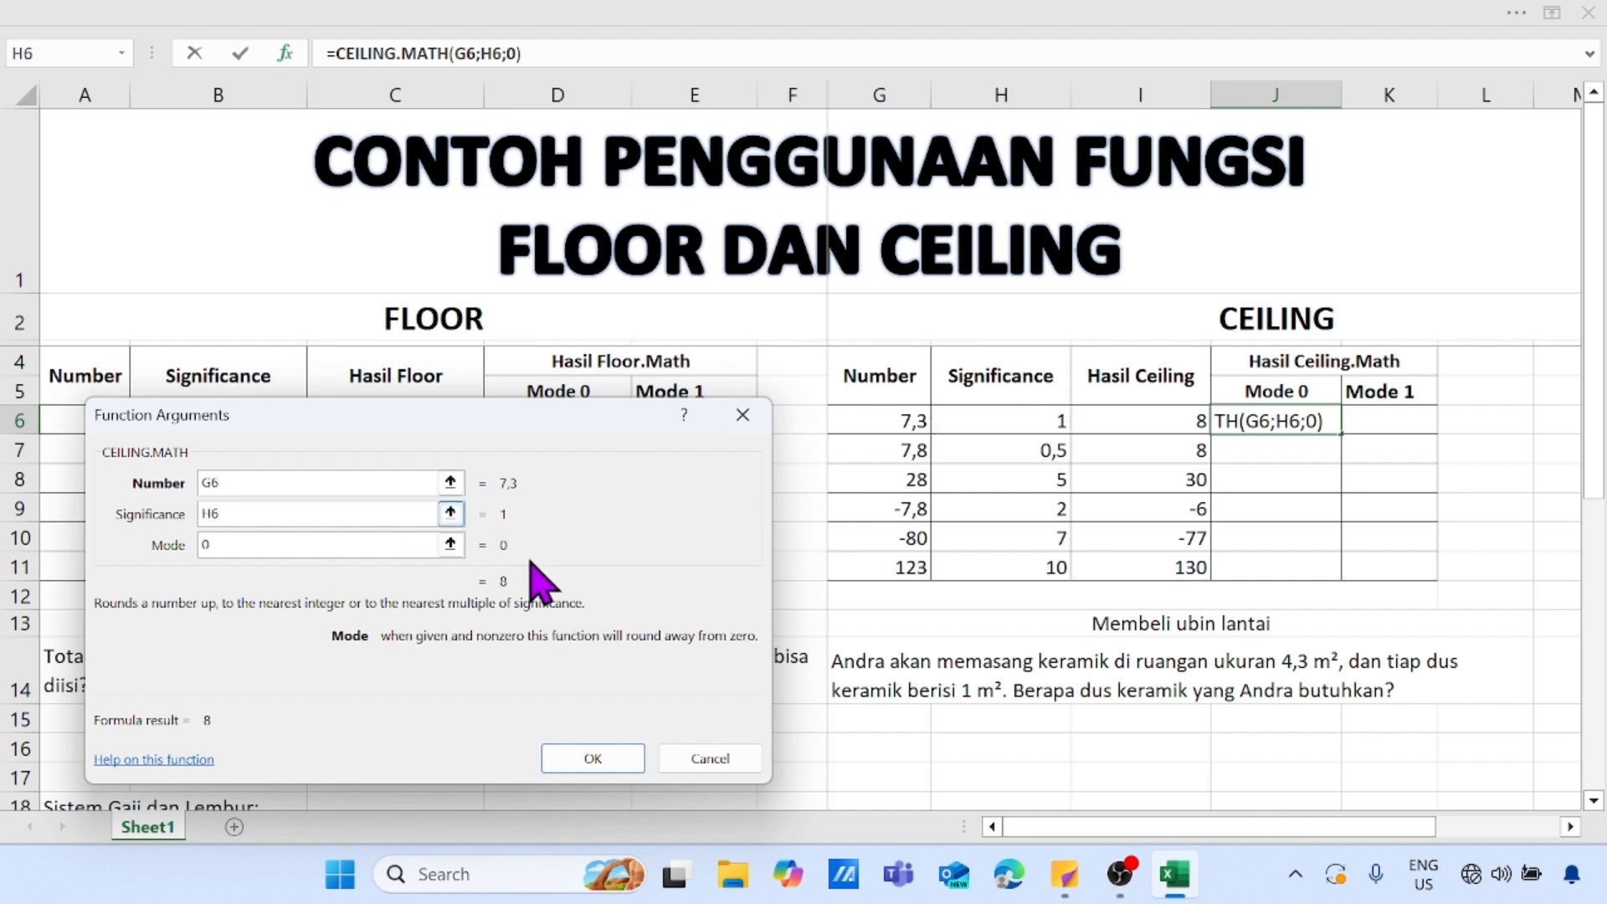
left_click(618, 758)
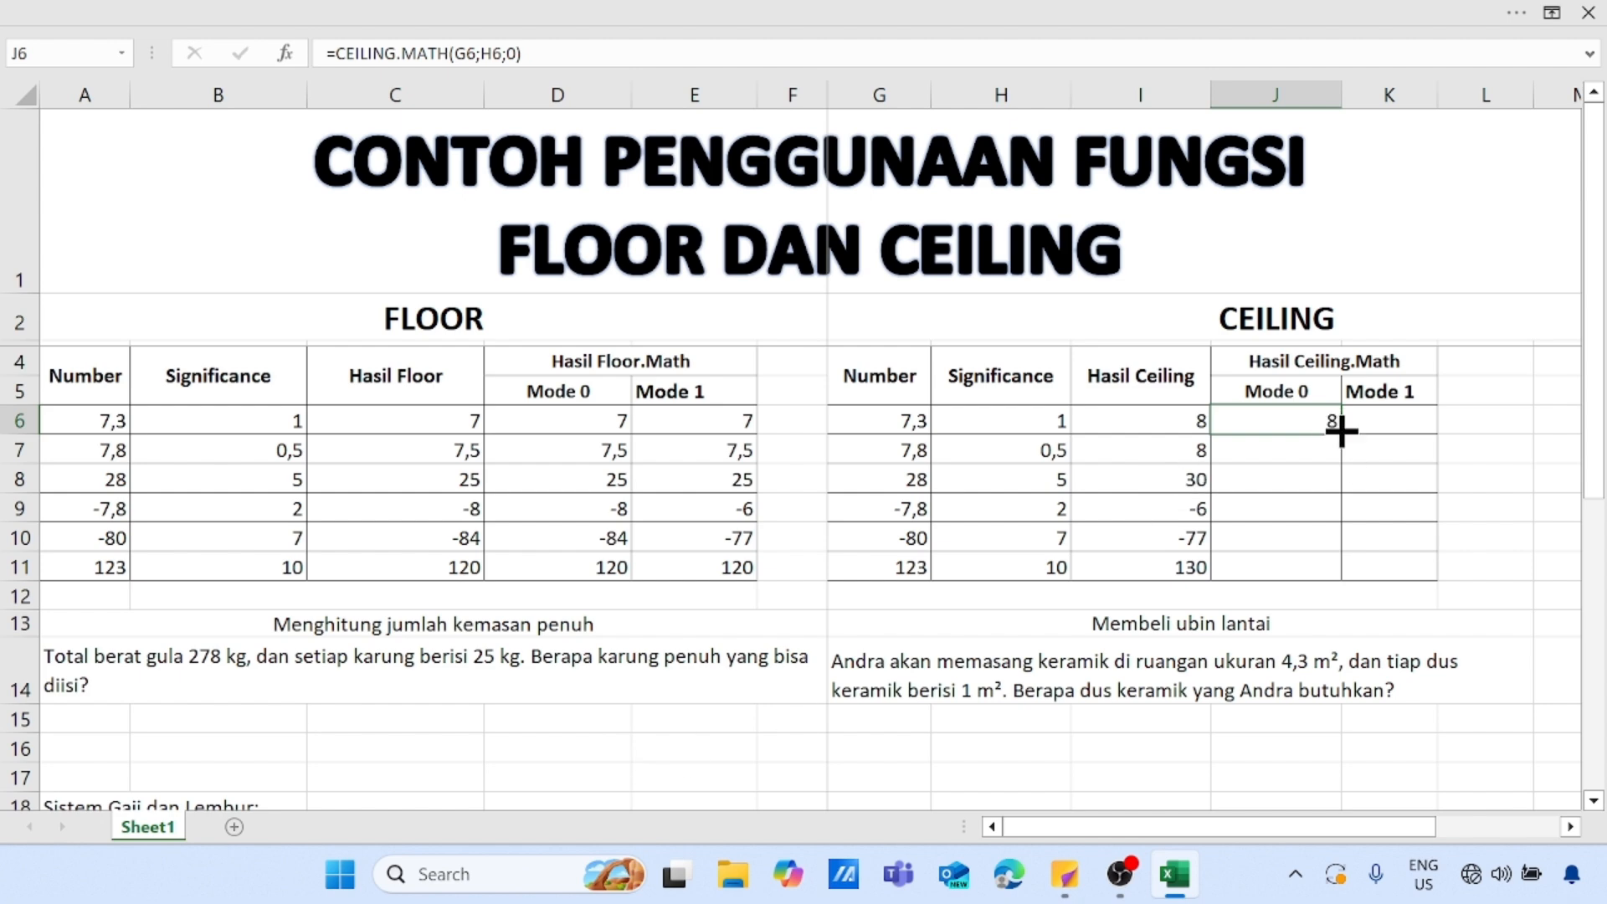
left_click_drag(1346, 435, 1343, 573)
Step: Insert the CEILING.MATH function into cell K6 of the Mode 1 column
key("Right")
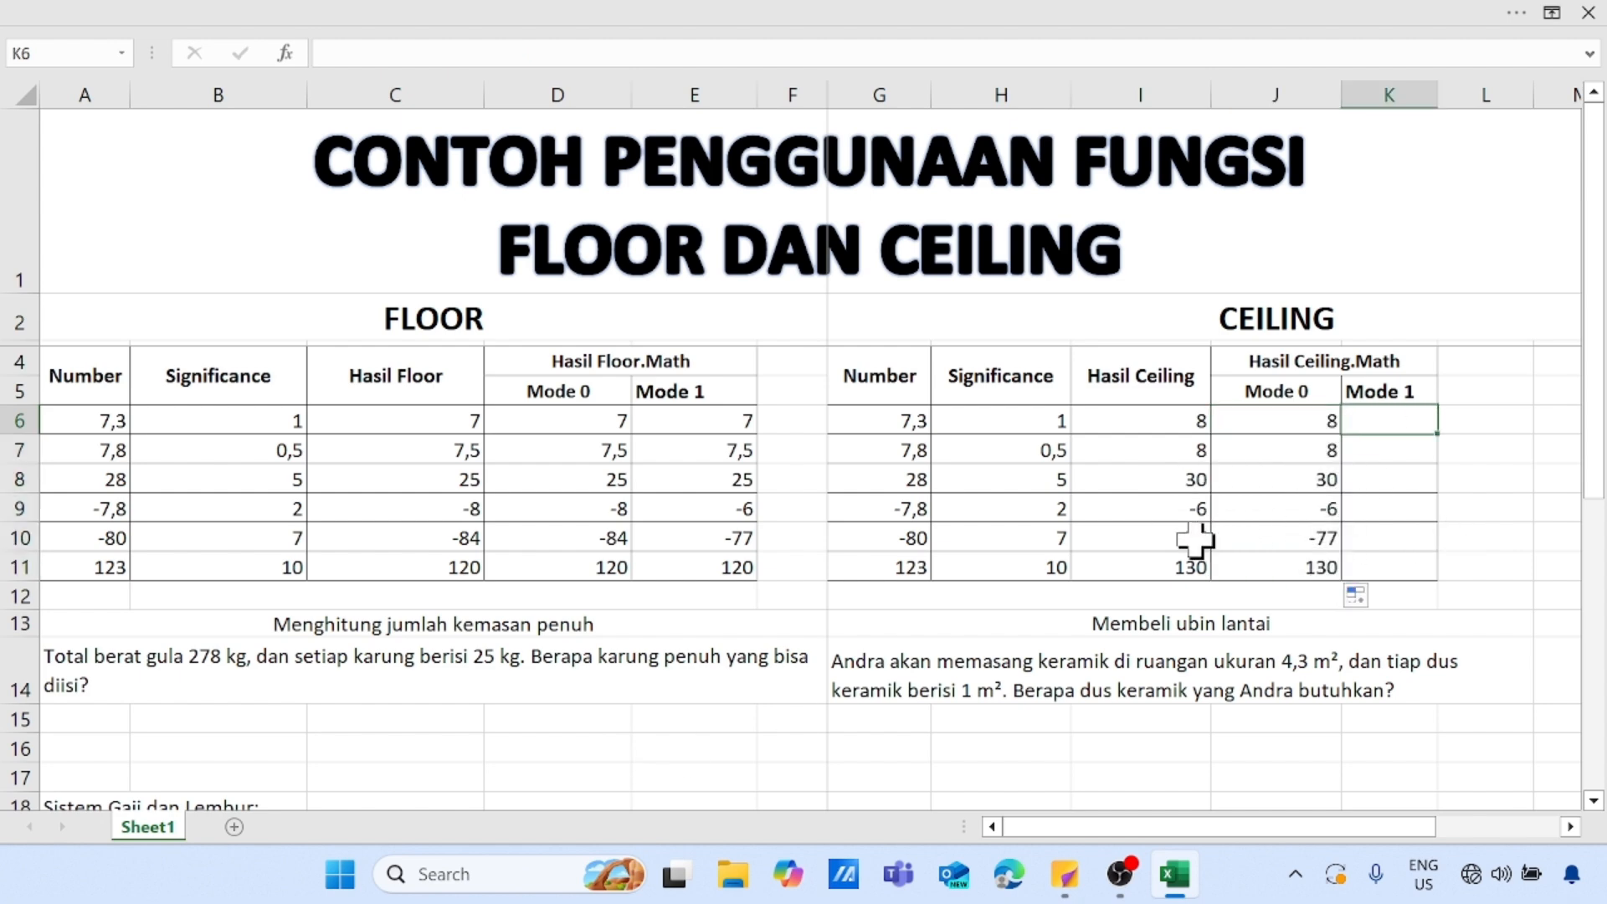
left_click(286, 52)
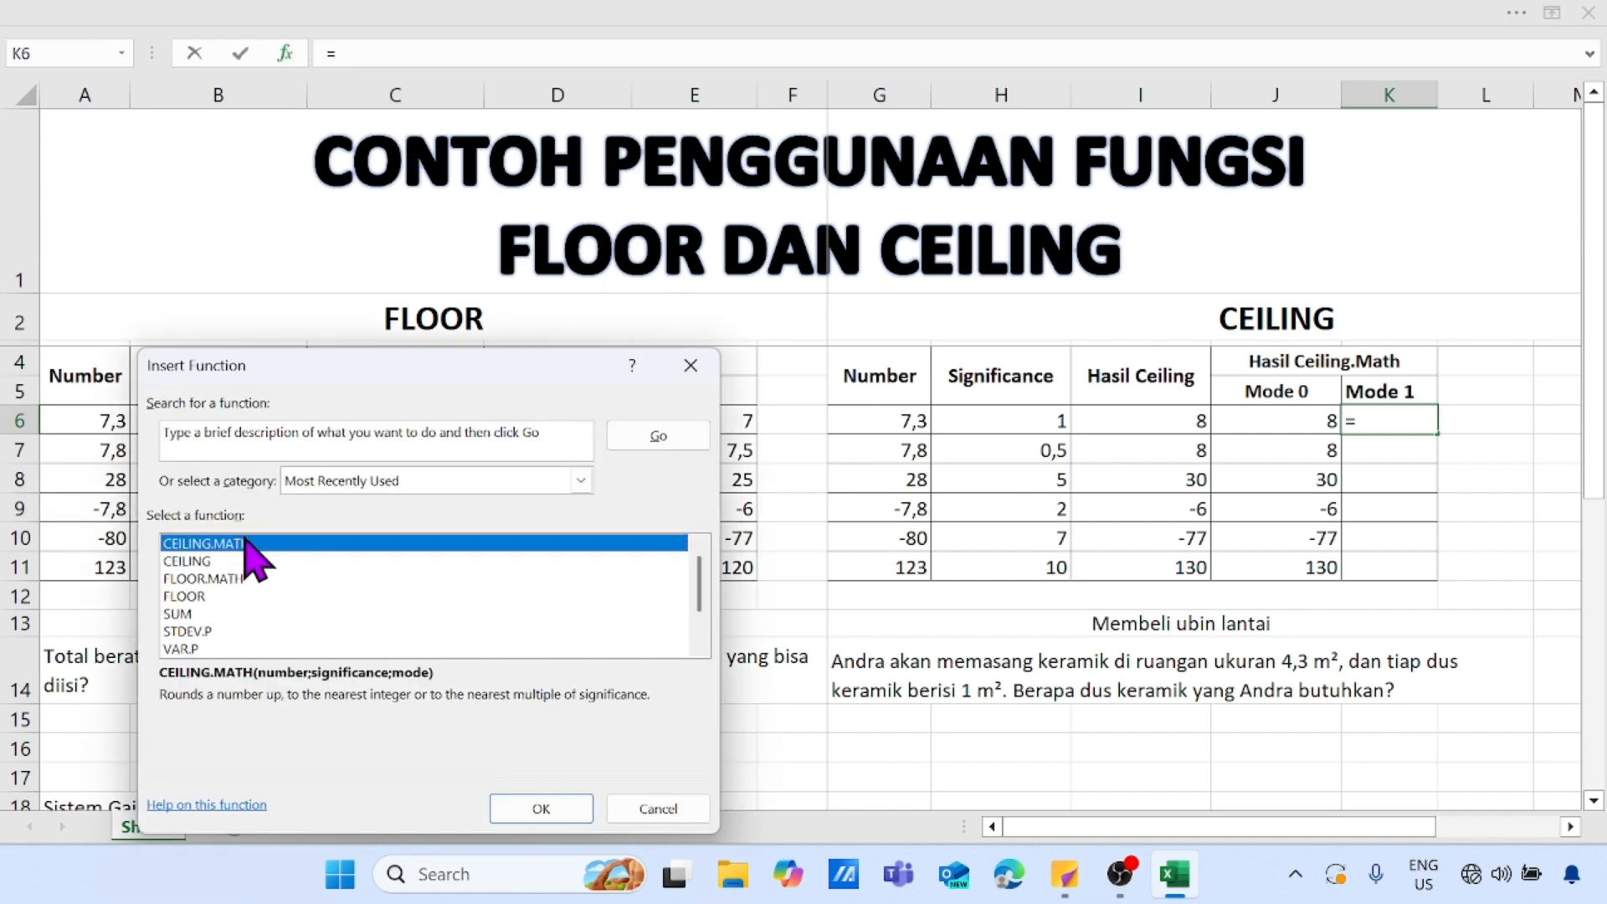
left_click(552, 808)
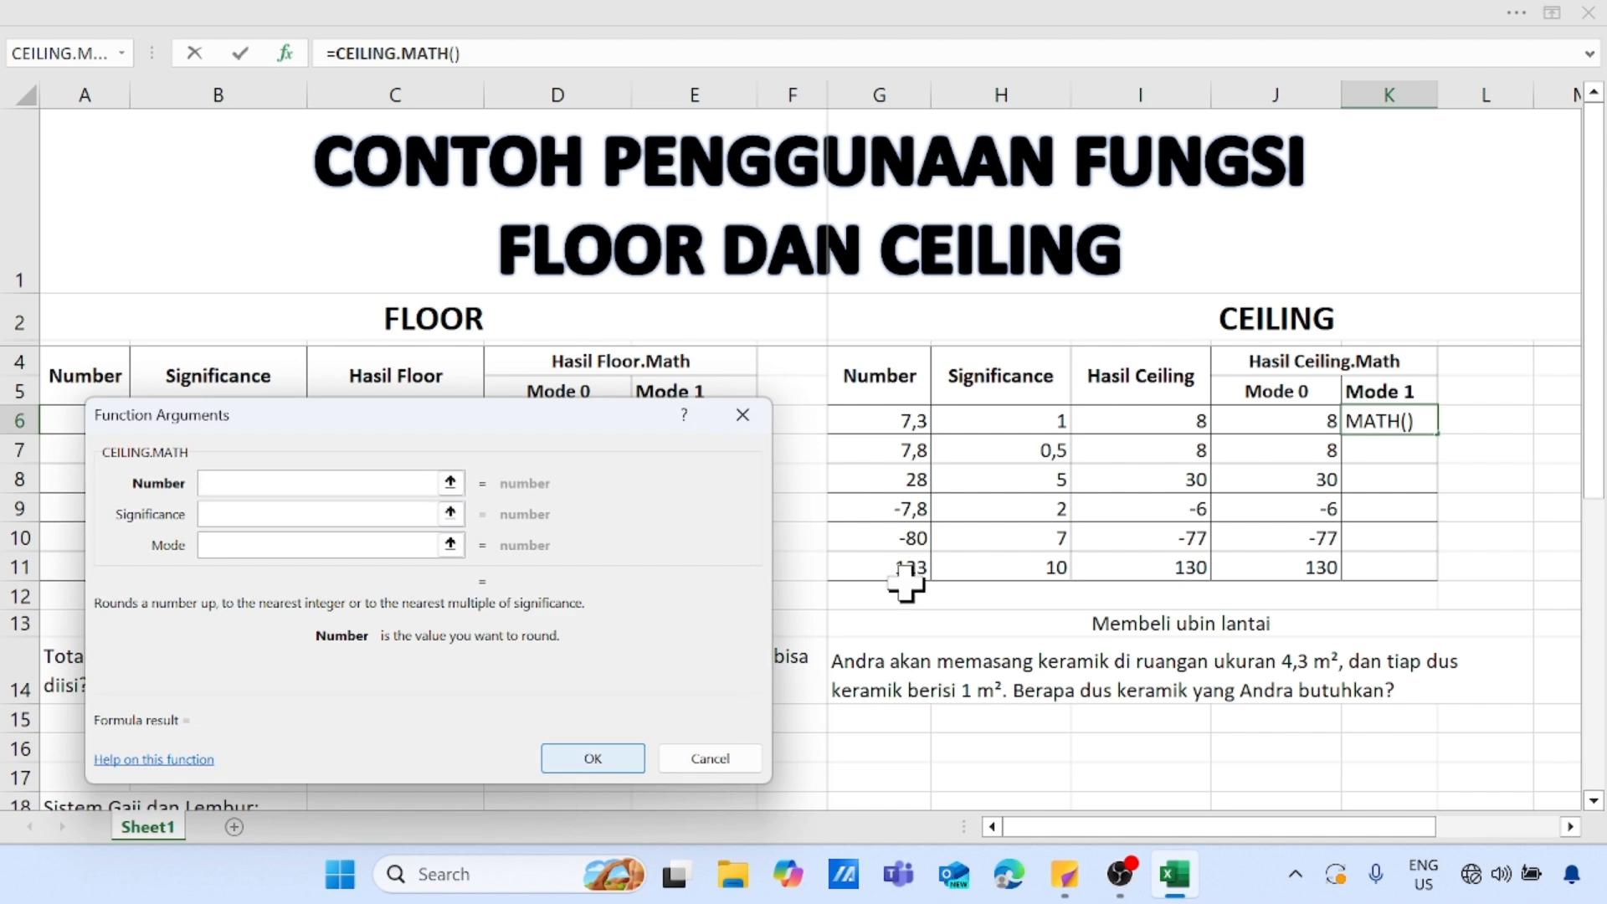
Step: Set CEILING.MATH's Number to G6, Significance to H6 and Mode to 1, and fill the formula from K6 down to K11
left_click(915, 418)
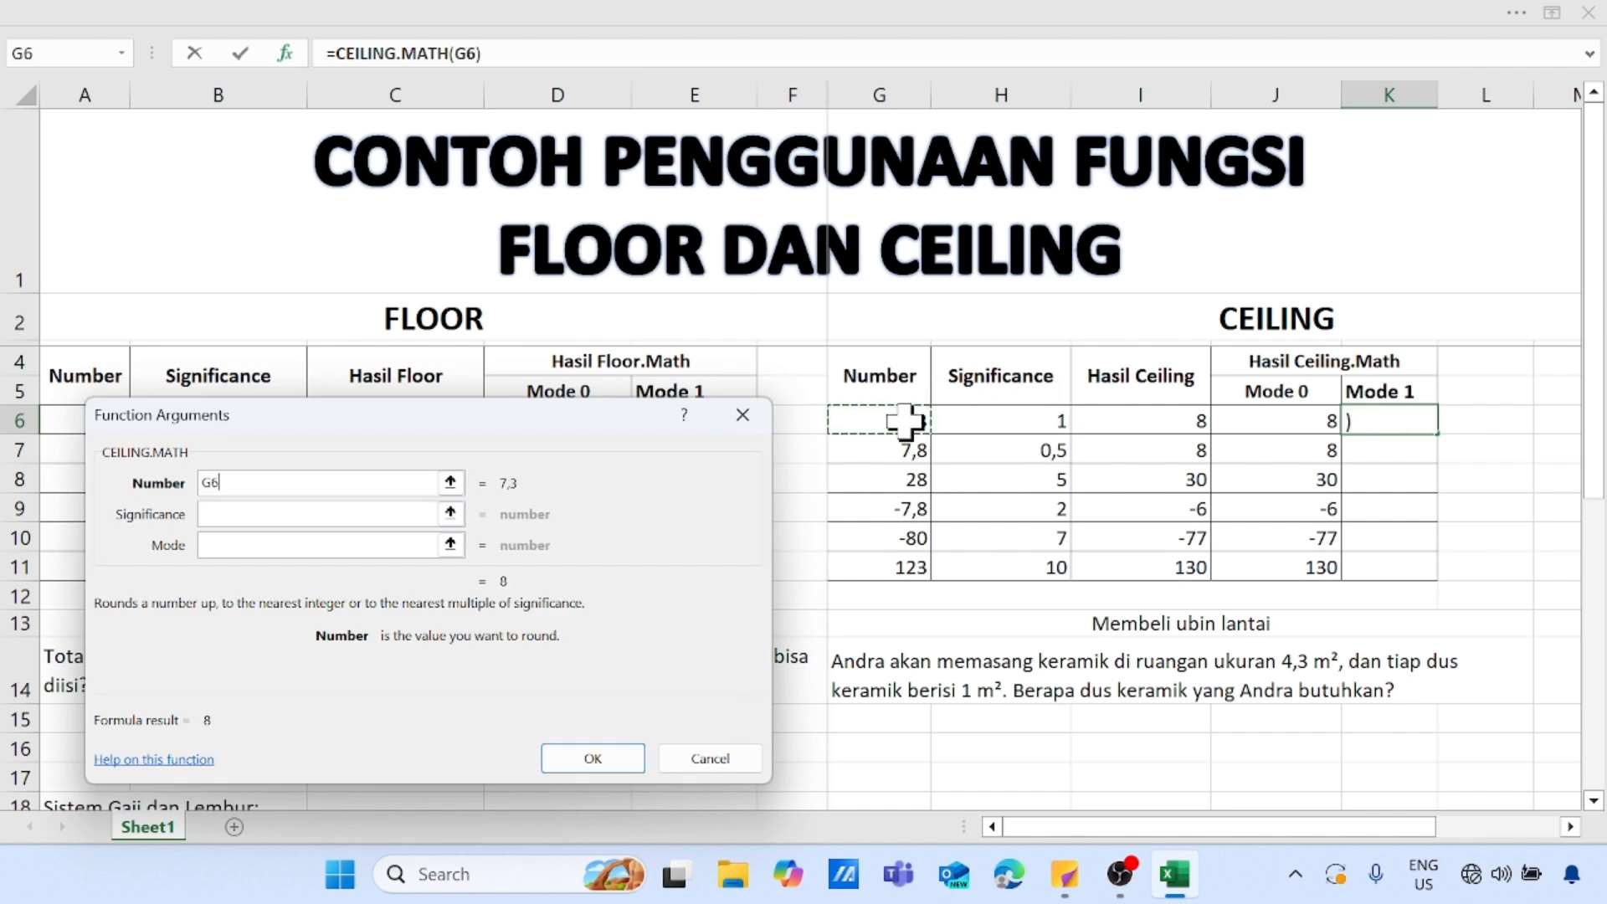
left_click(278, 514)
left_click(1030, 421)
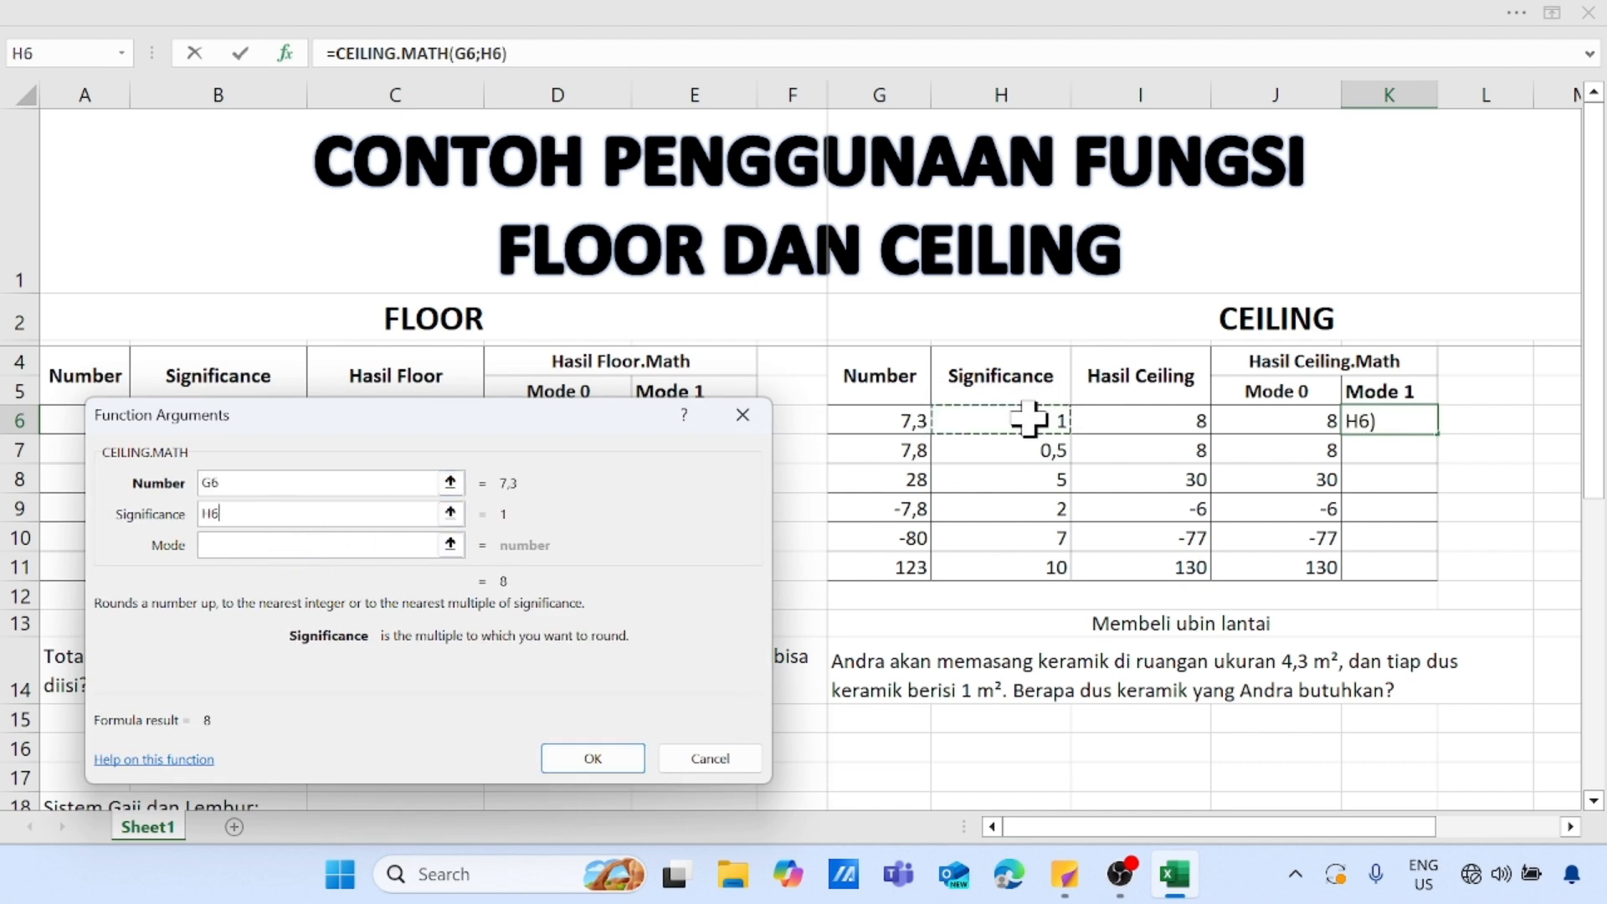
left_click(316, 542)
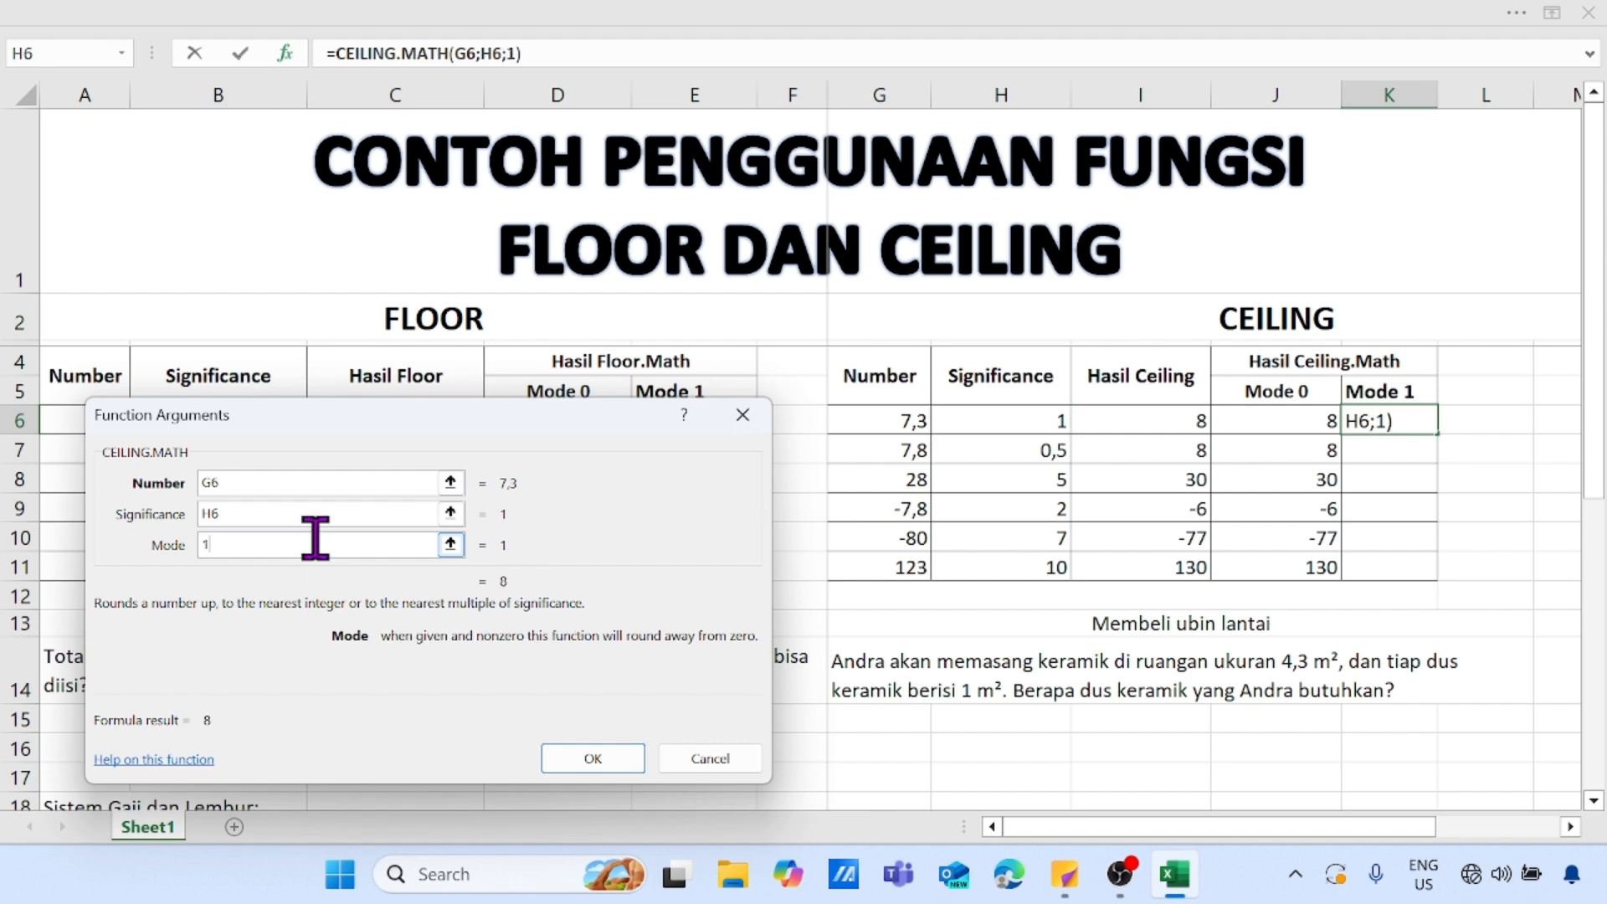
key("Return")
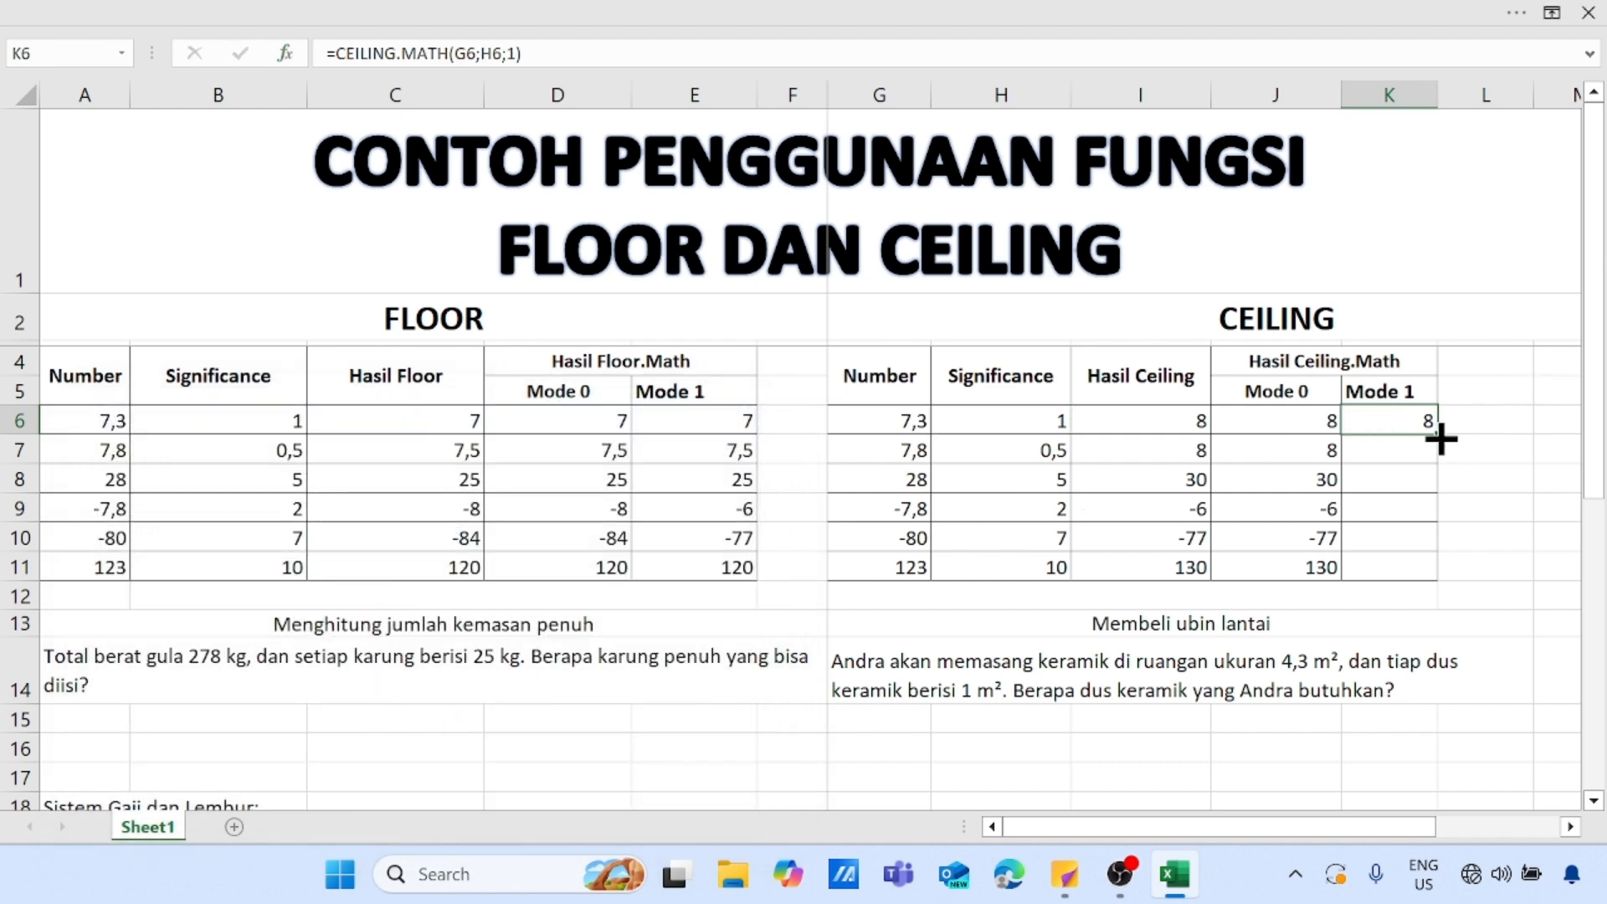
left_click_drag(1440, 436, 1443, 577)
left_click(1515, 574)
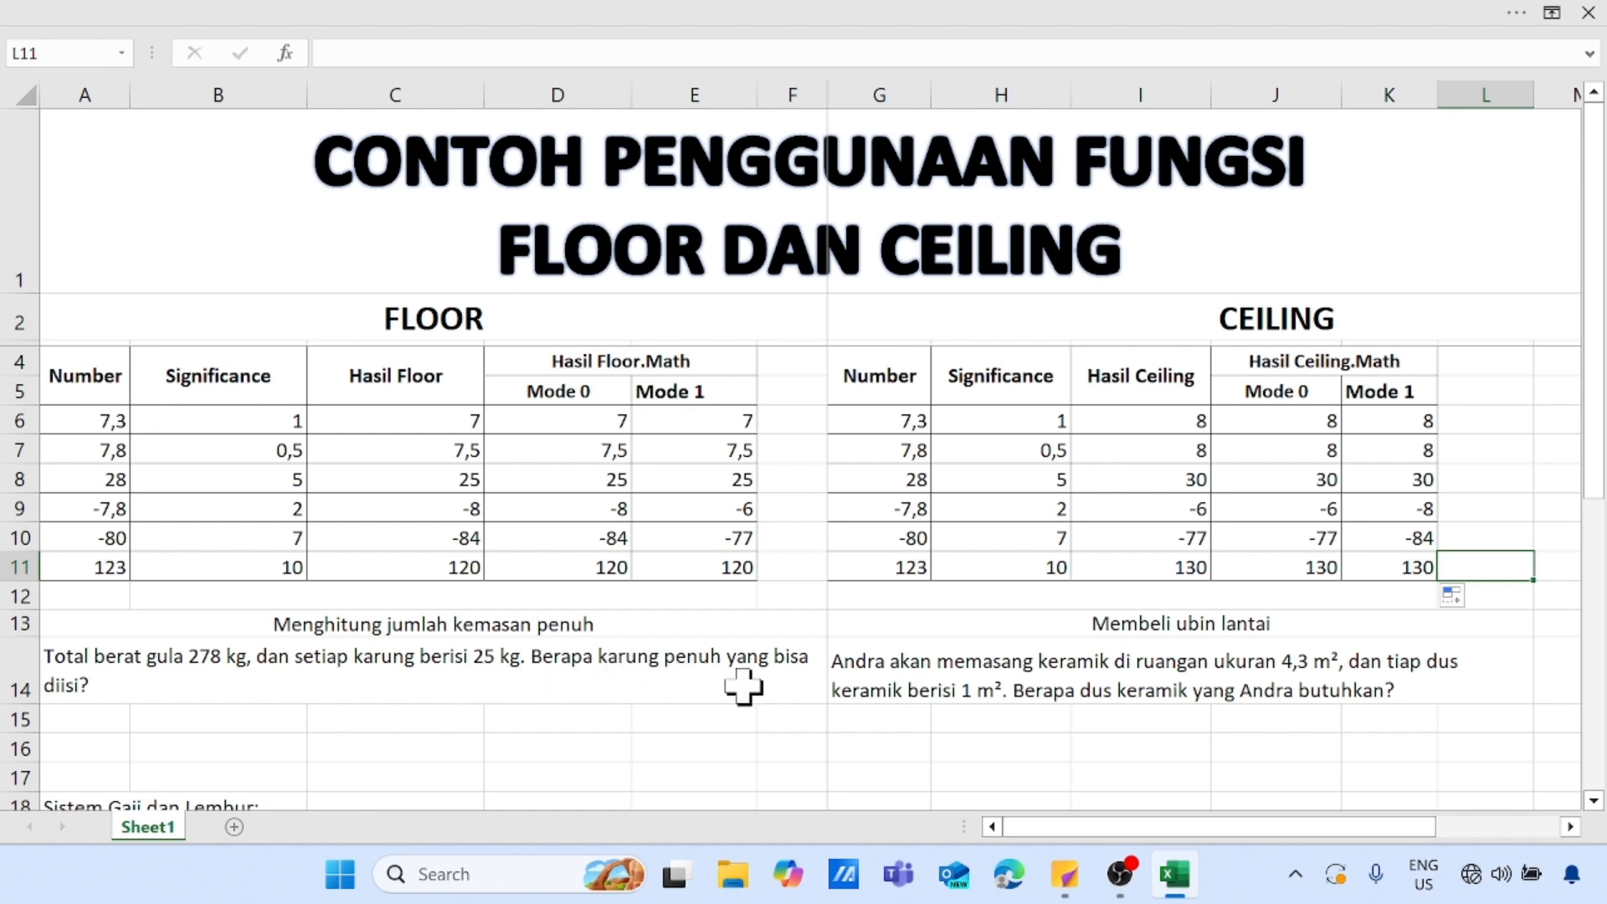
Step: Enter the formula =FLOOR(278;25) in cell B15 below the sugar sack word problem
left_click(435, 722)
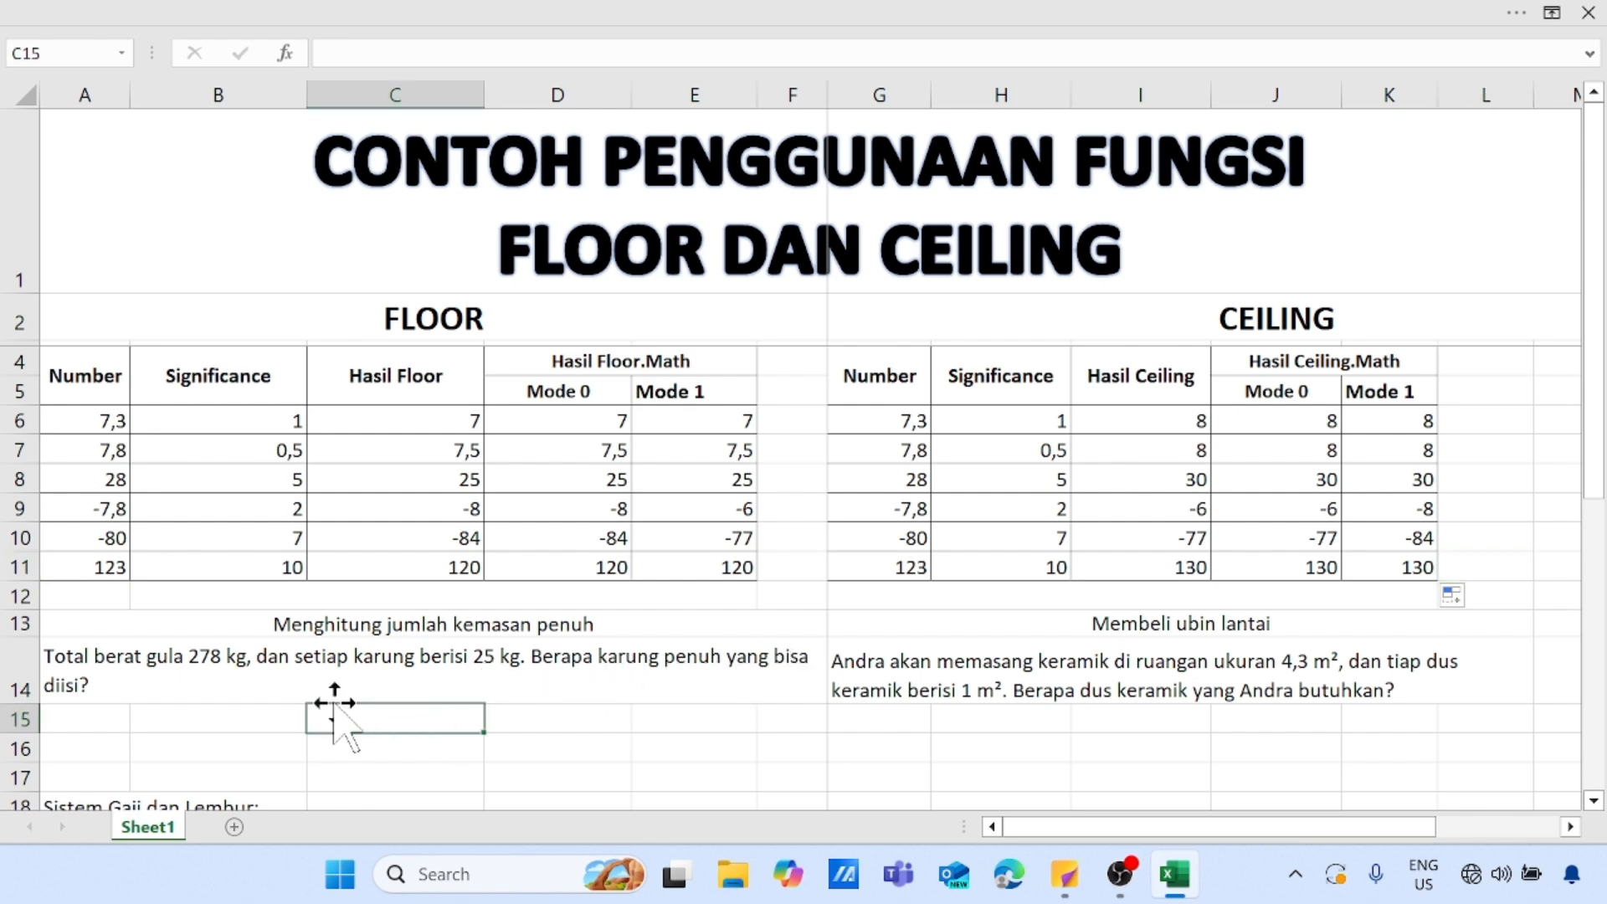
left_click(241, 719)
type("=")
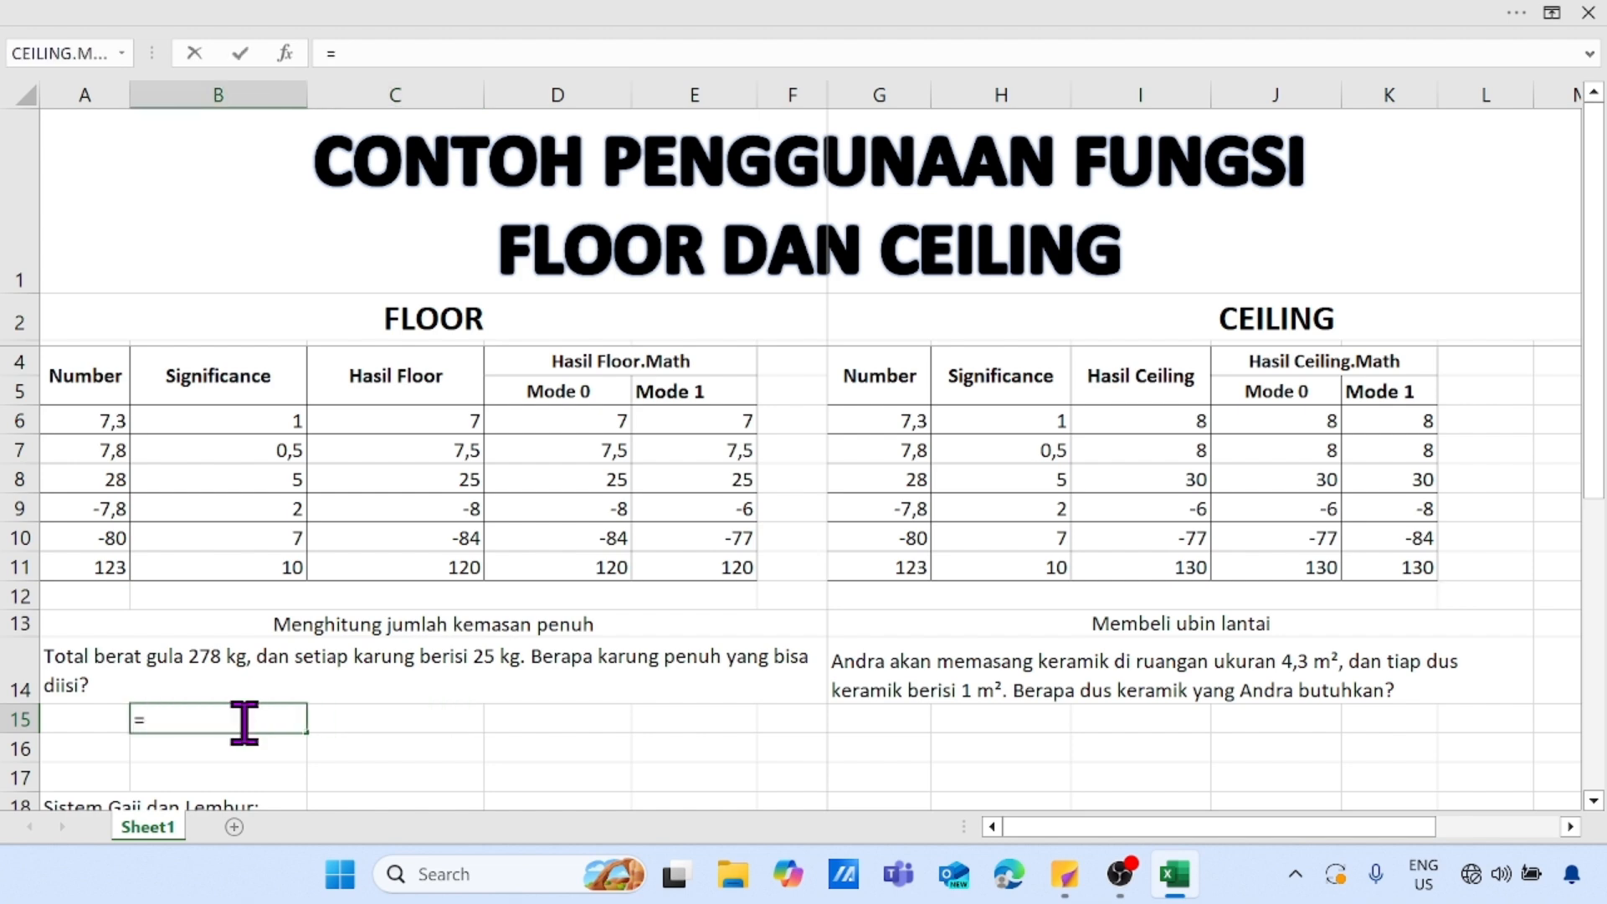
type("floor")
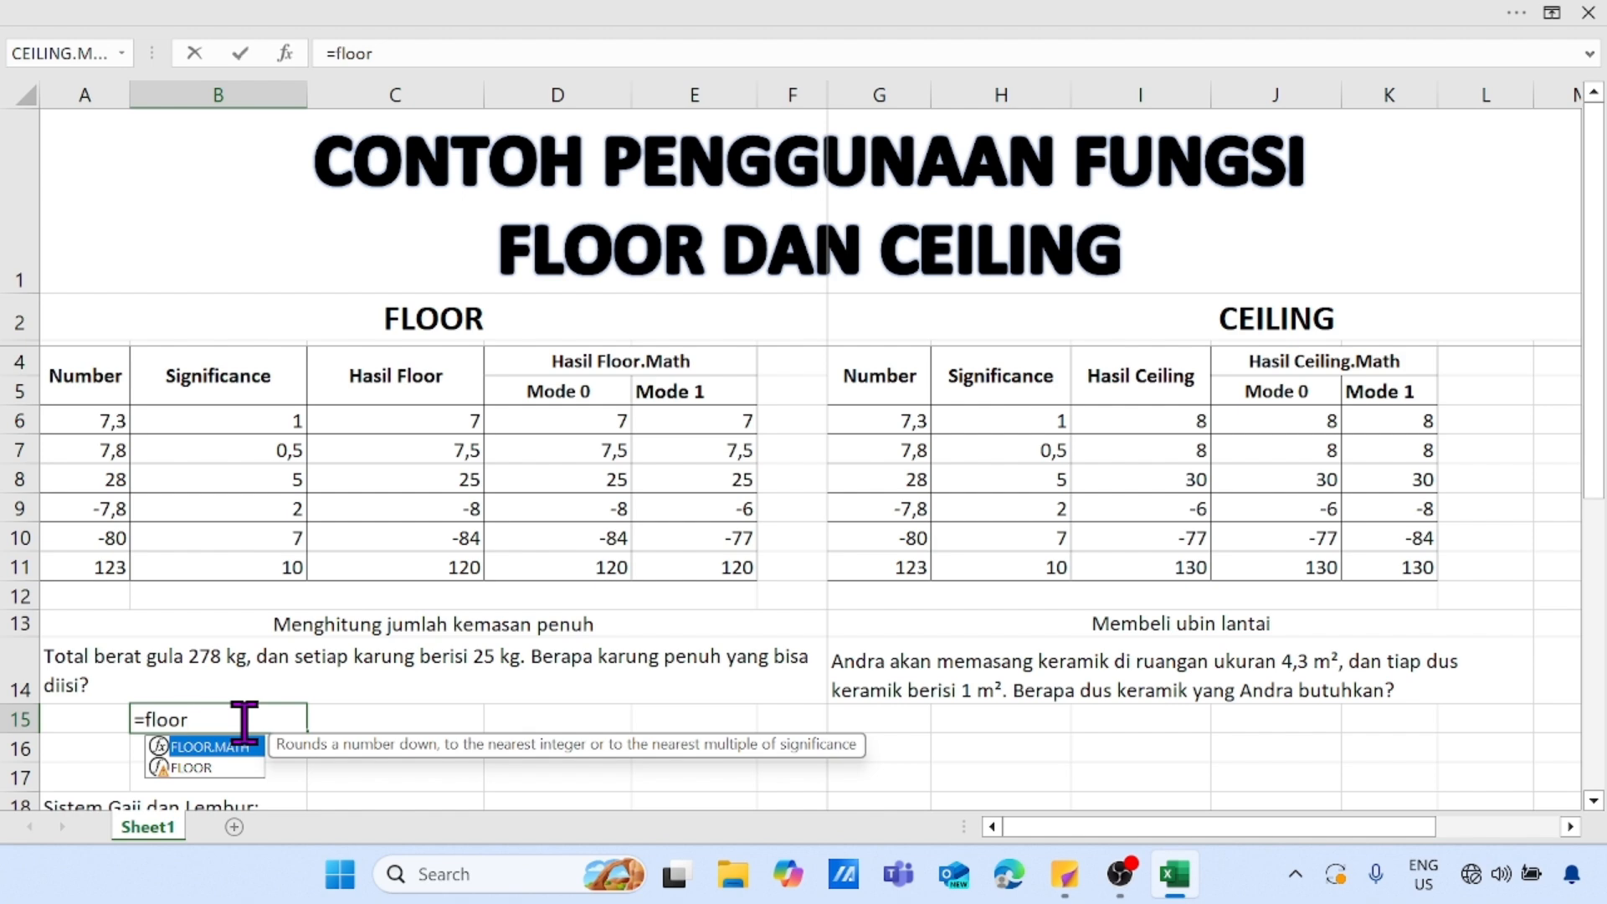
type("(")
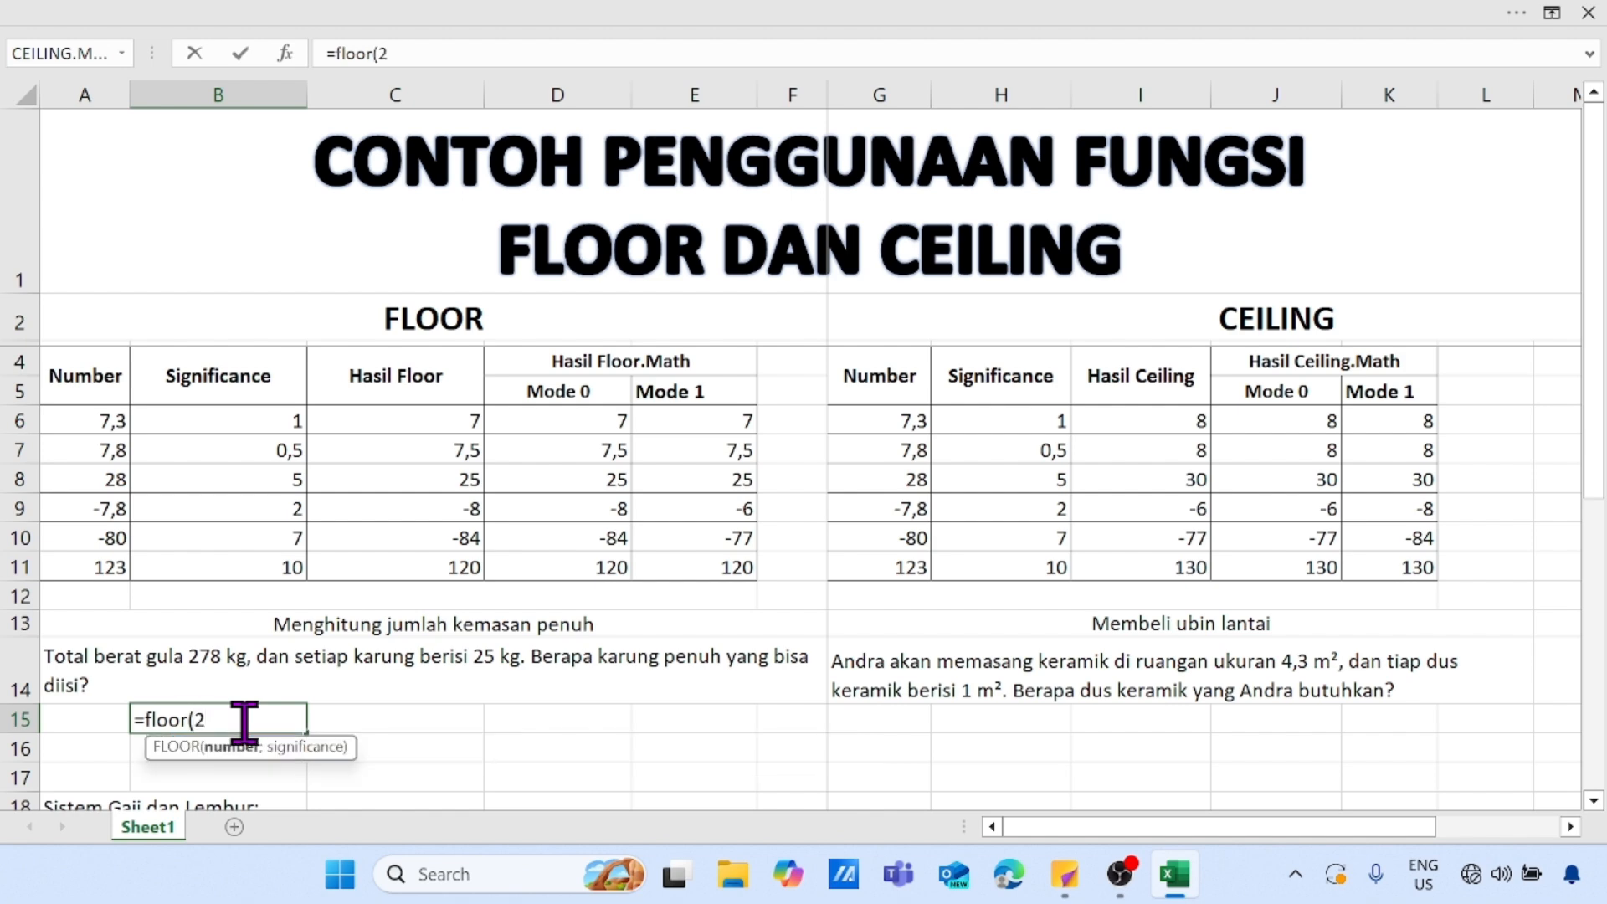
type("278;")
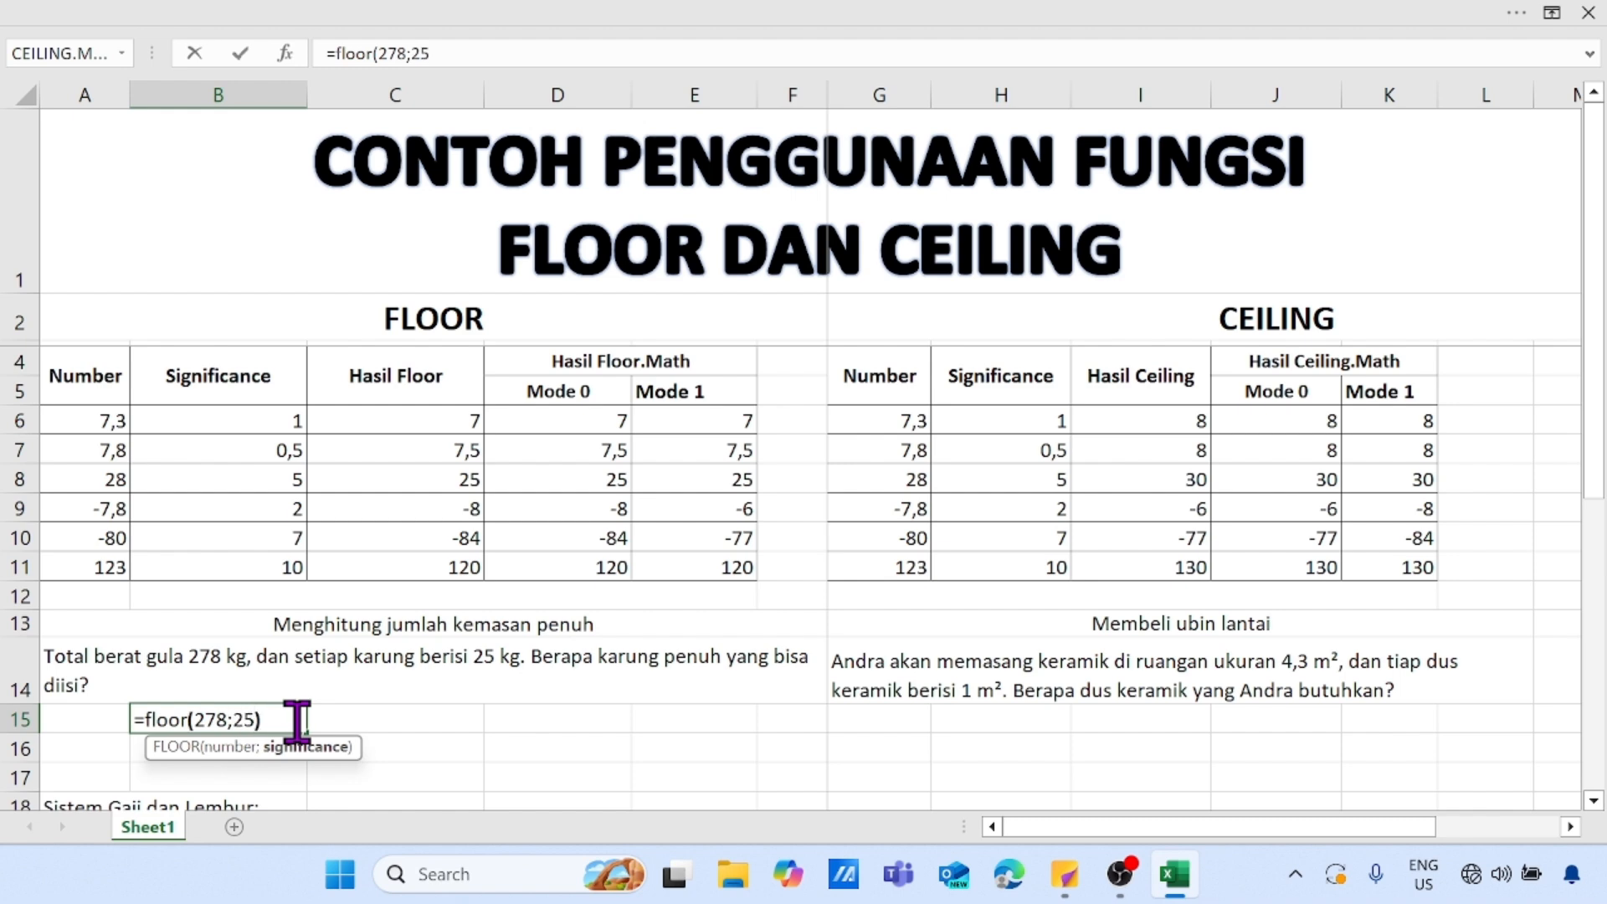
type("25)")
key("Return")
left_click(294, 721)
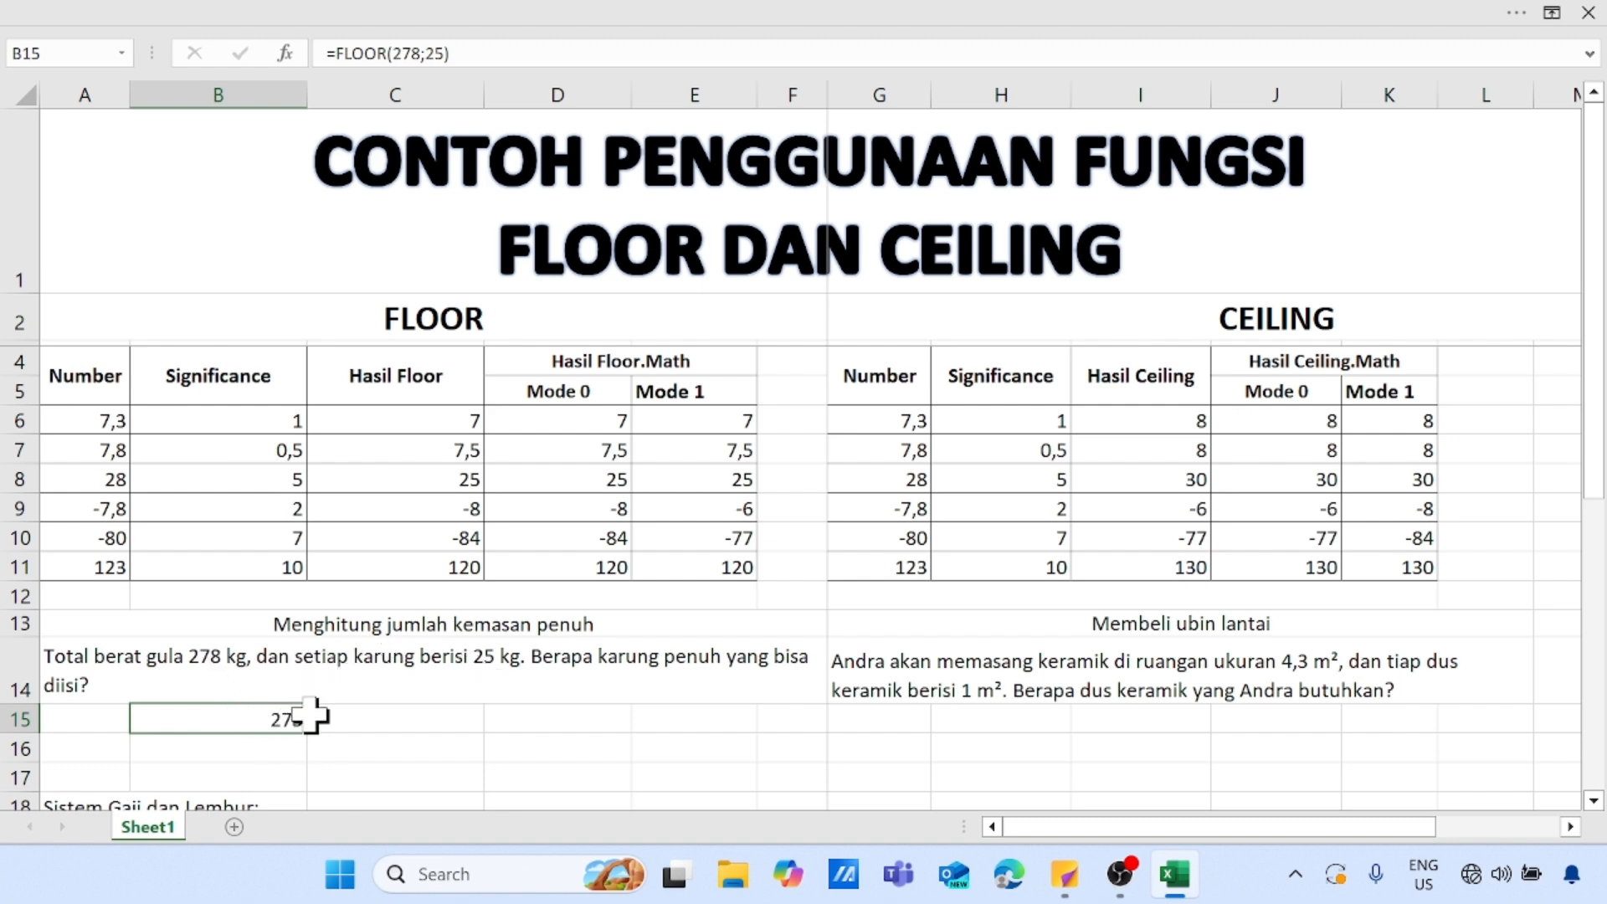
Step: Calculate the number of full sacks in cell C15 with the formula =275/25
left_click(362, 725)
type("2")
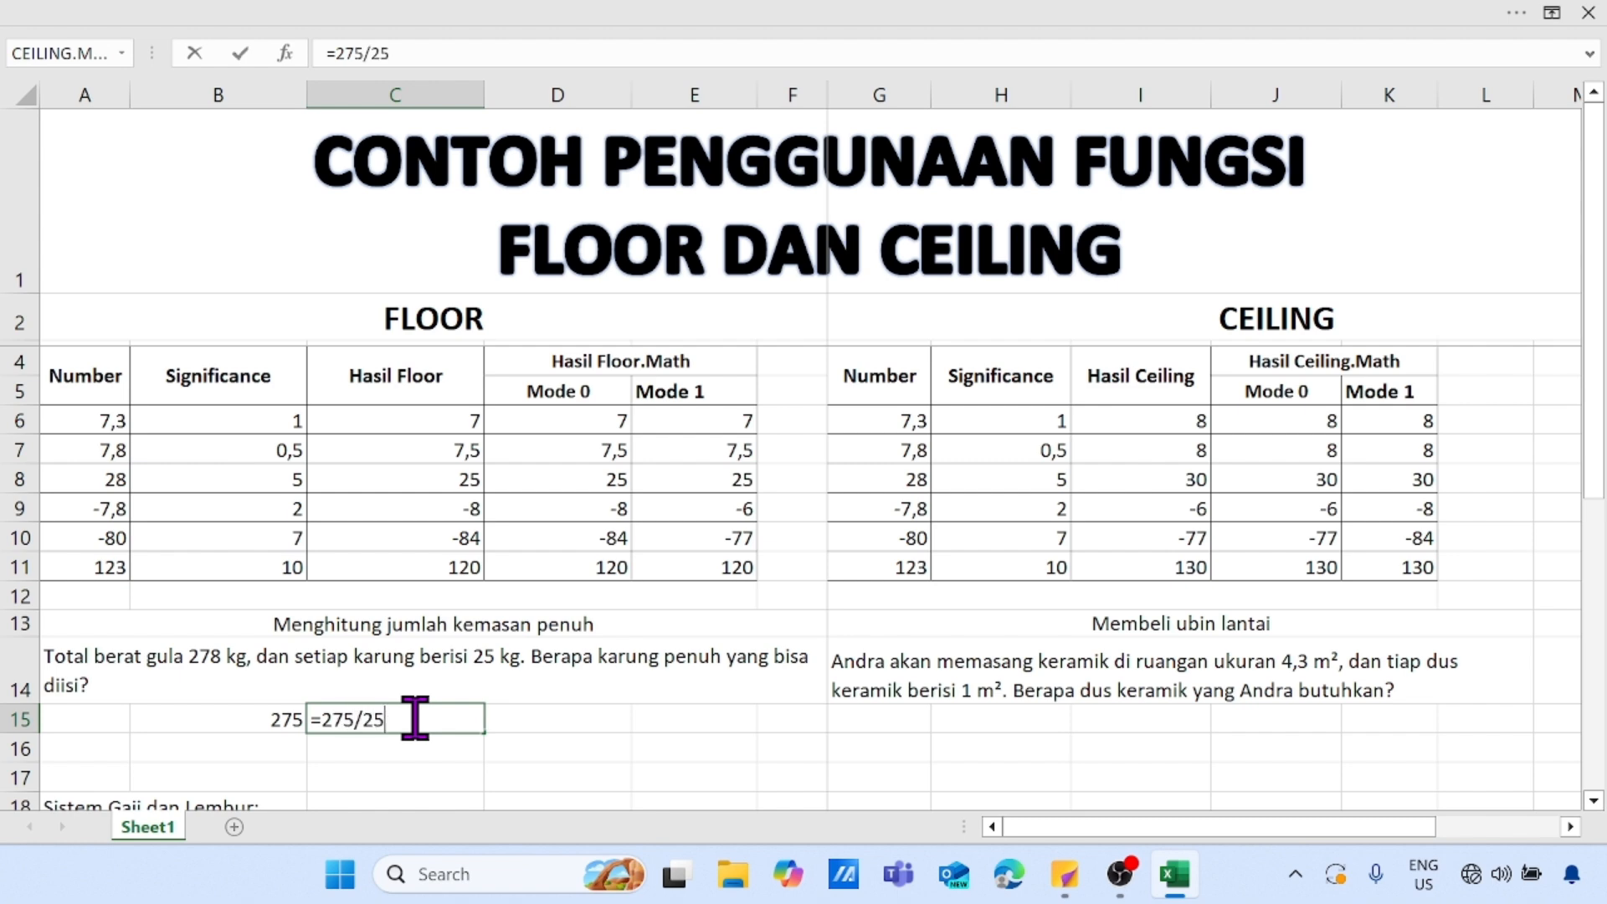
type("75/25")
key("Return")
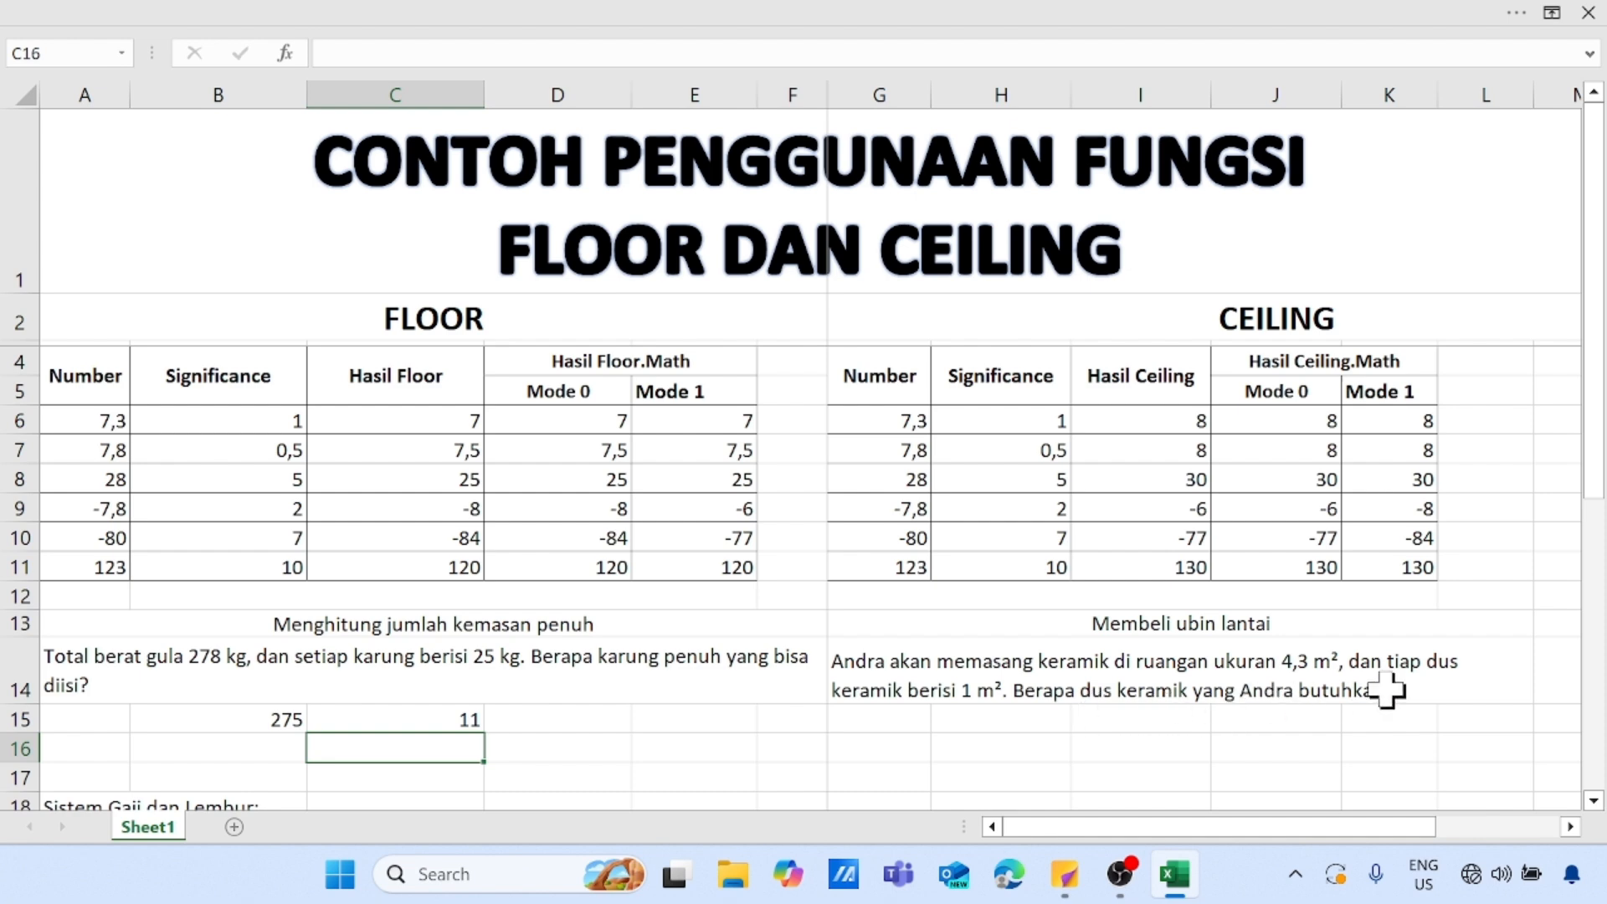
Step: Enter the formula =CEILING(4,5;1) in cell H15 below the floor tile word problem
left_click(1275, 747)
left_click(979, 719)
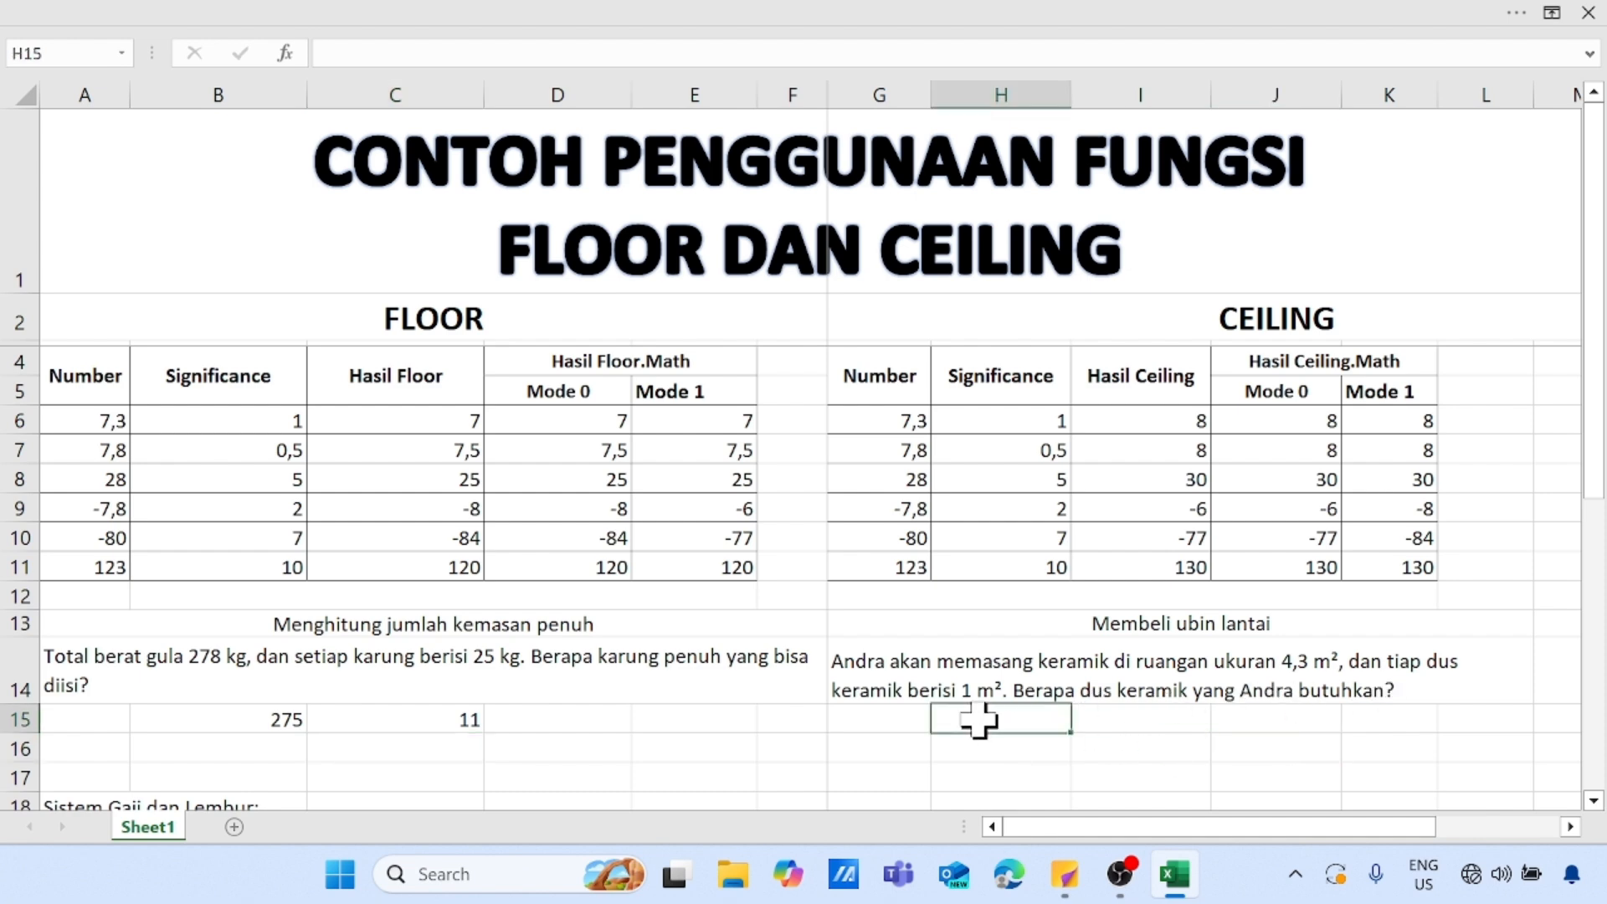
type("=c")
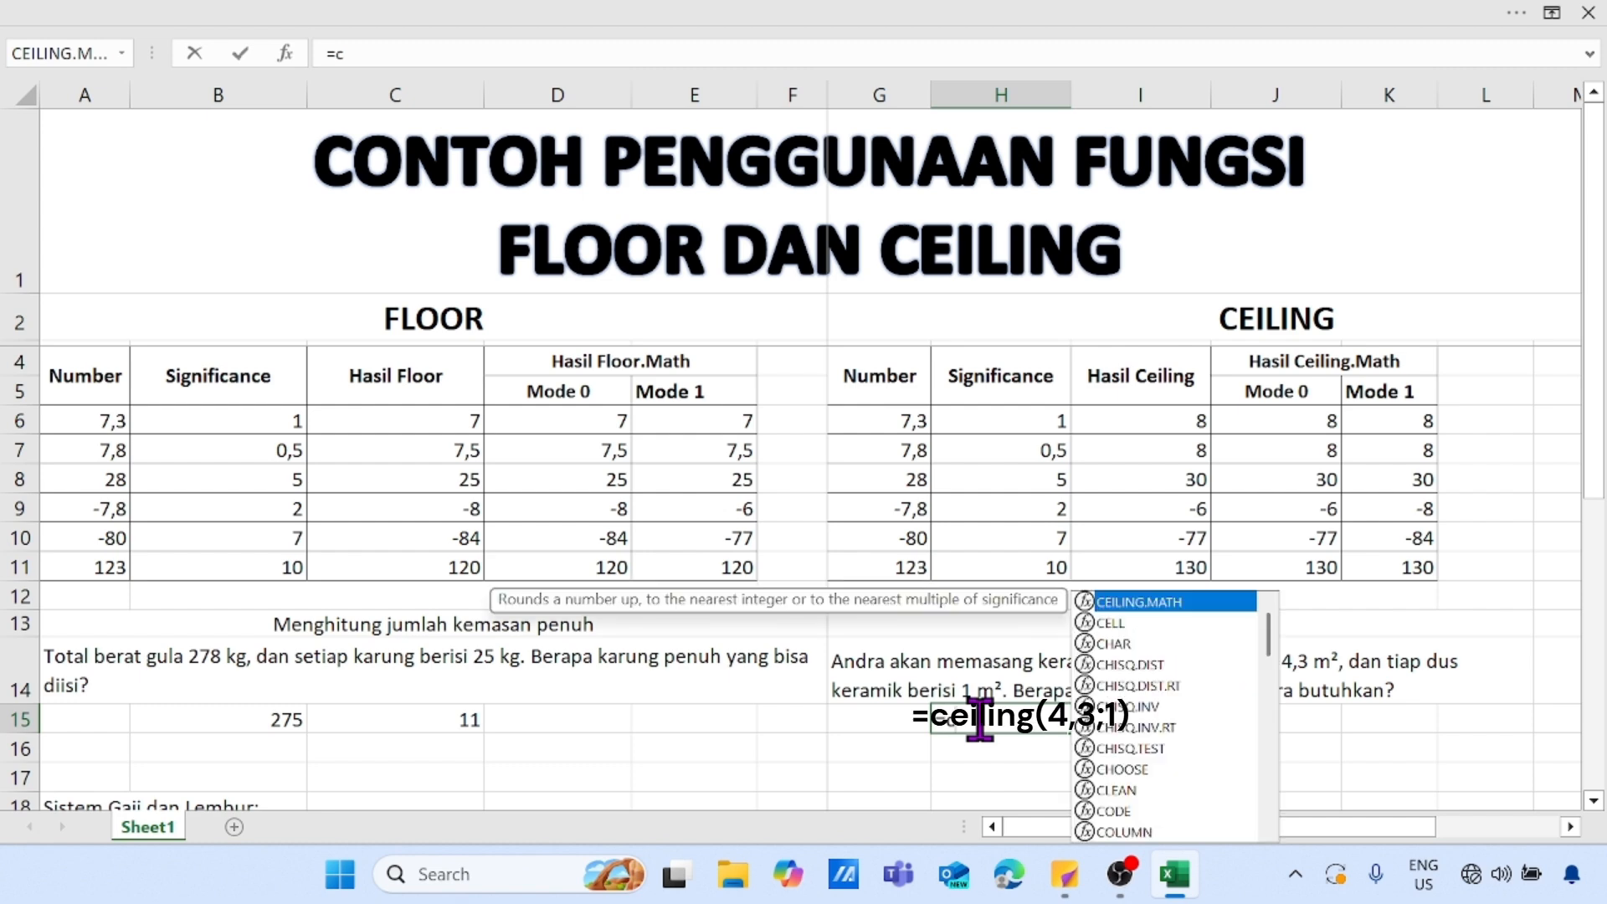
type("eiling")
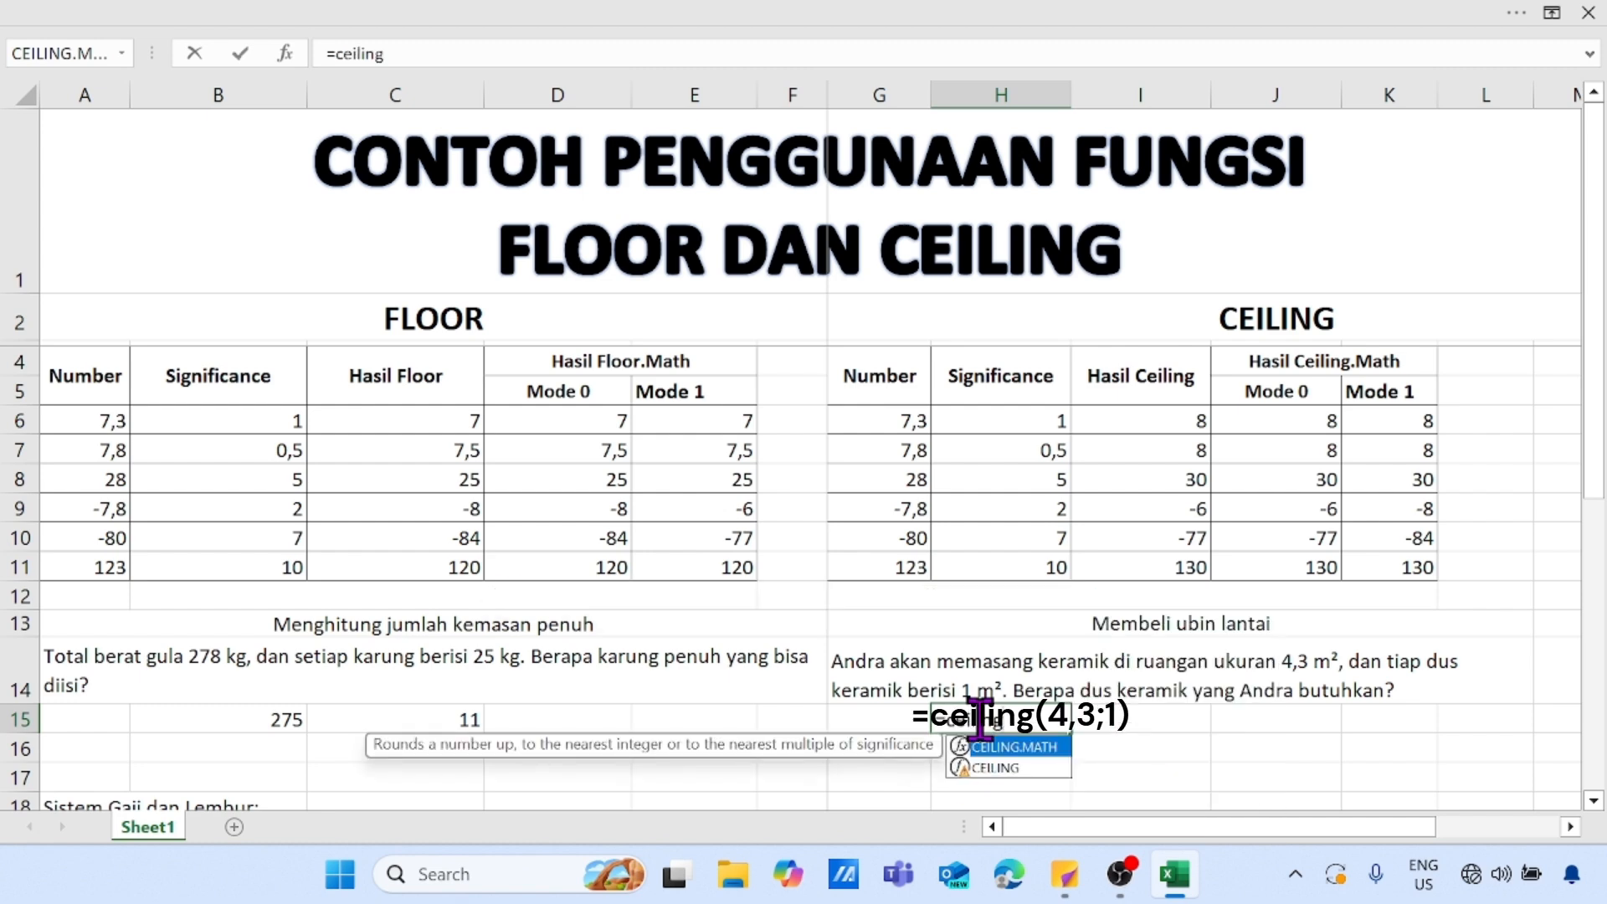
type("(")
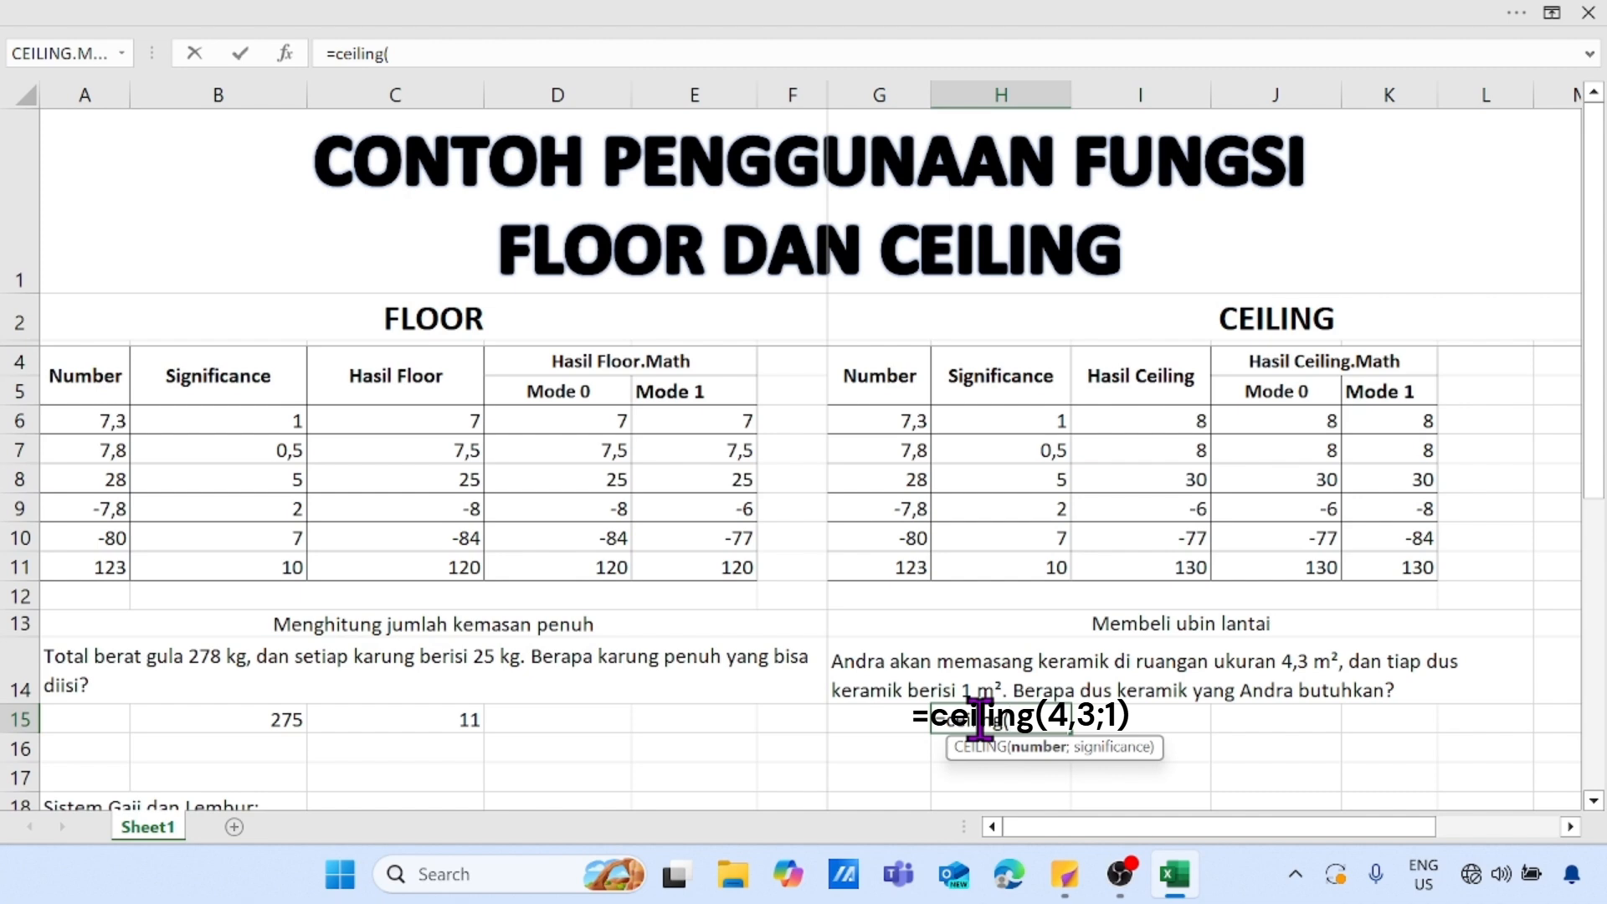
type("4,")
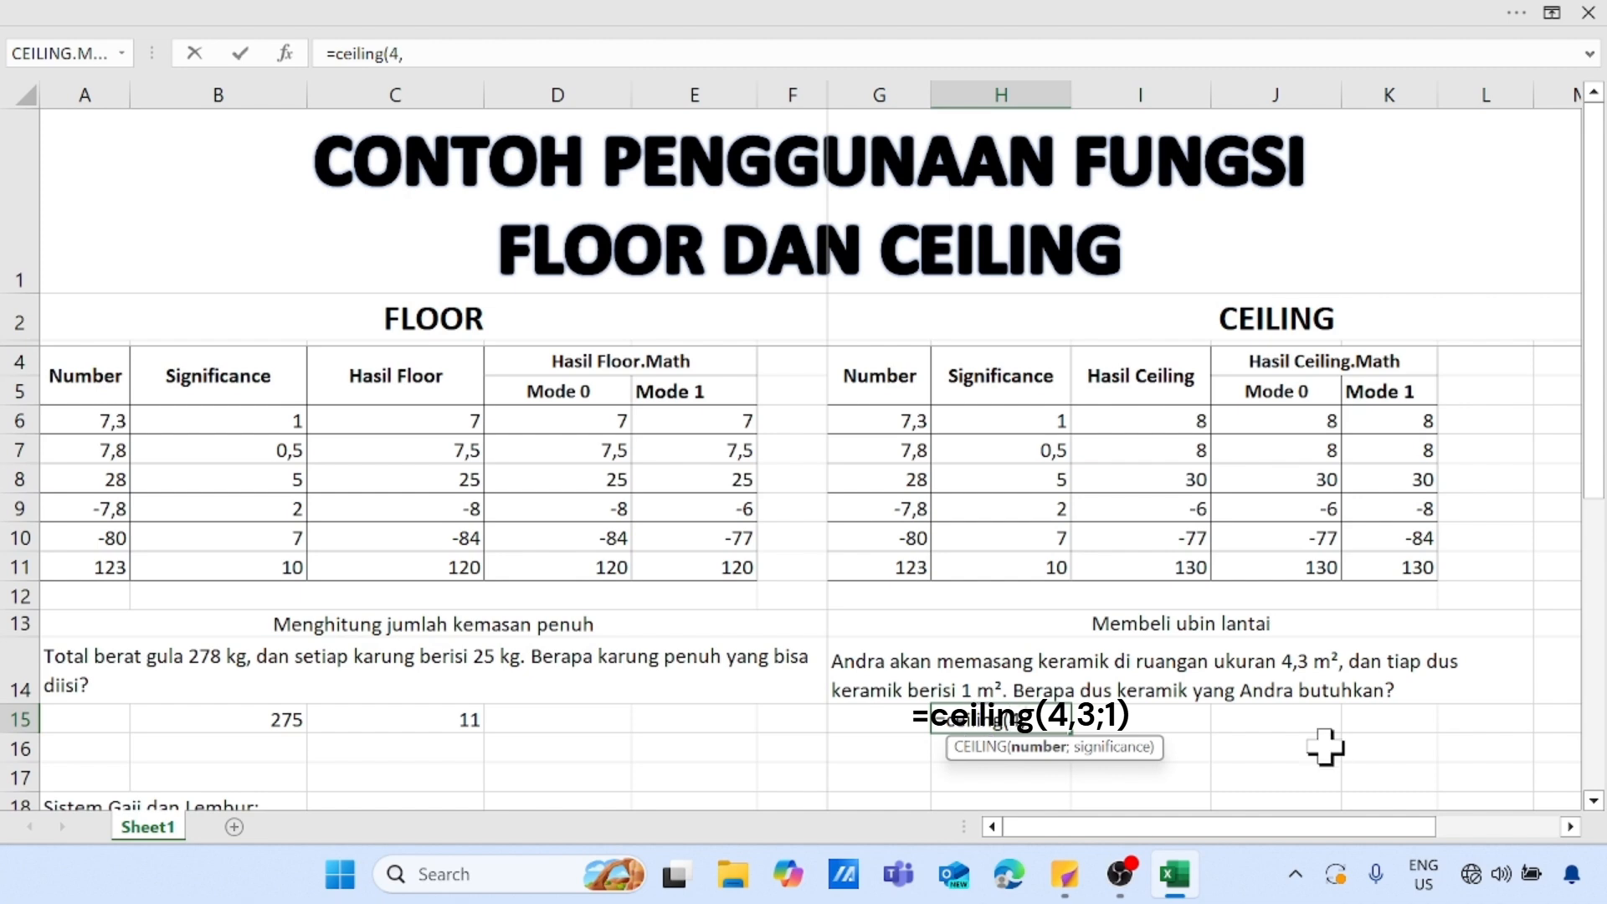
type("5")
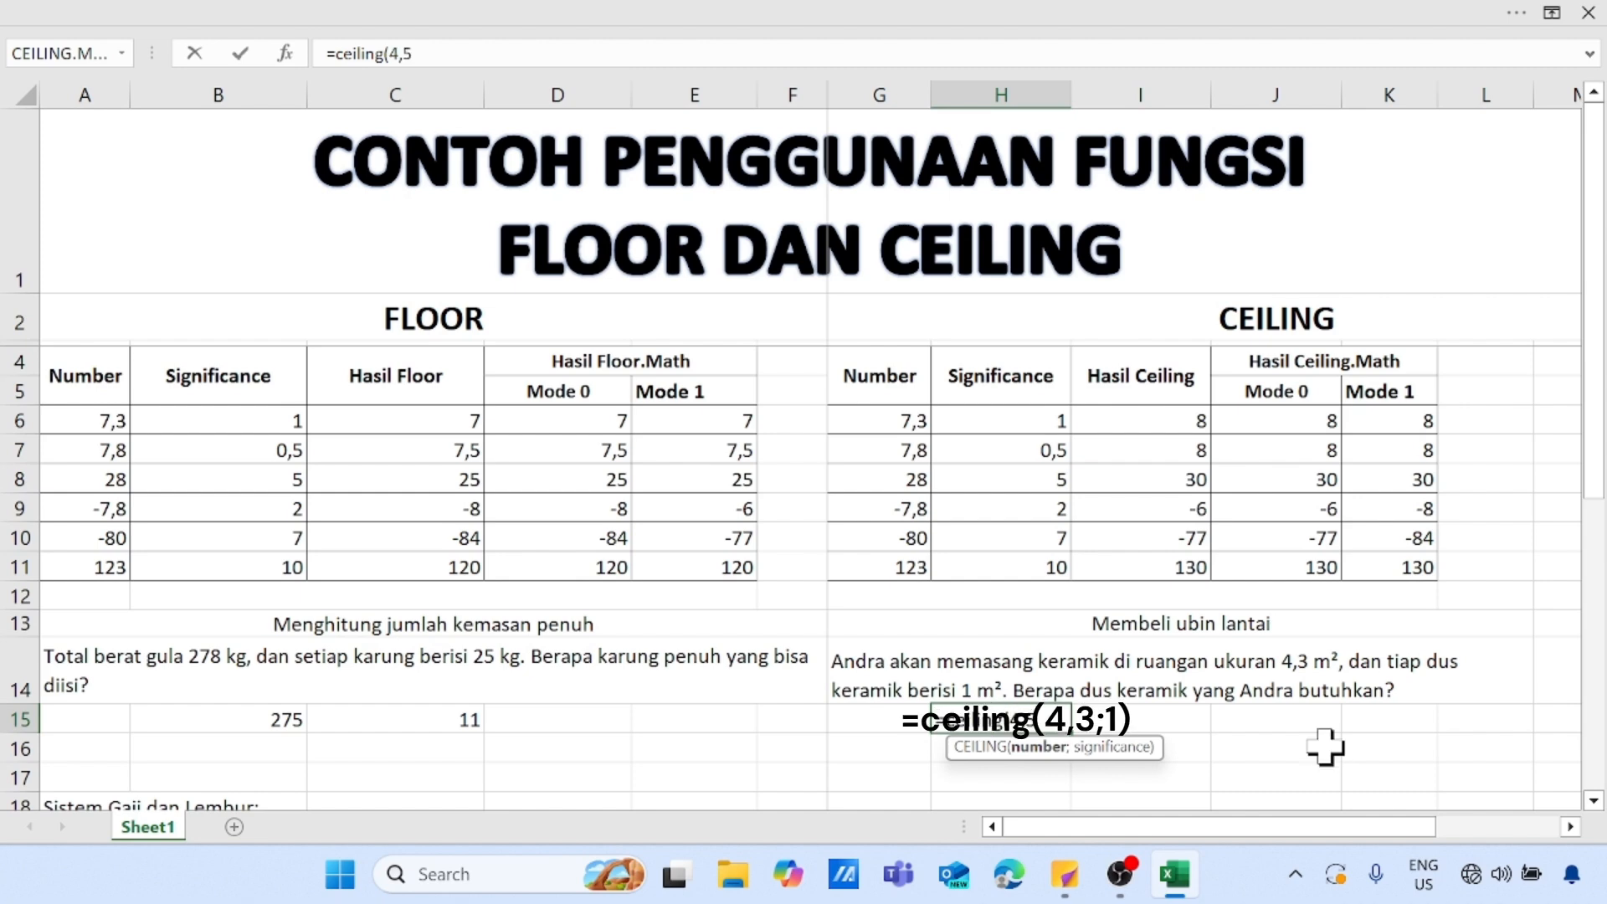
type(";")
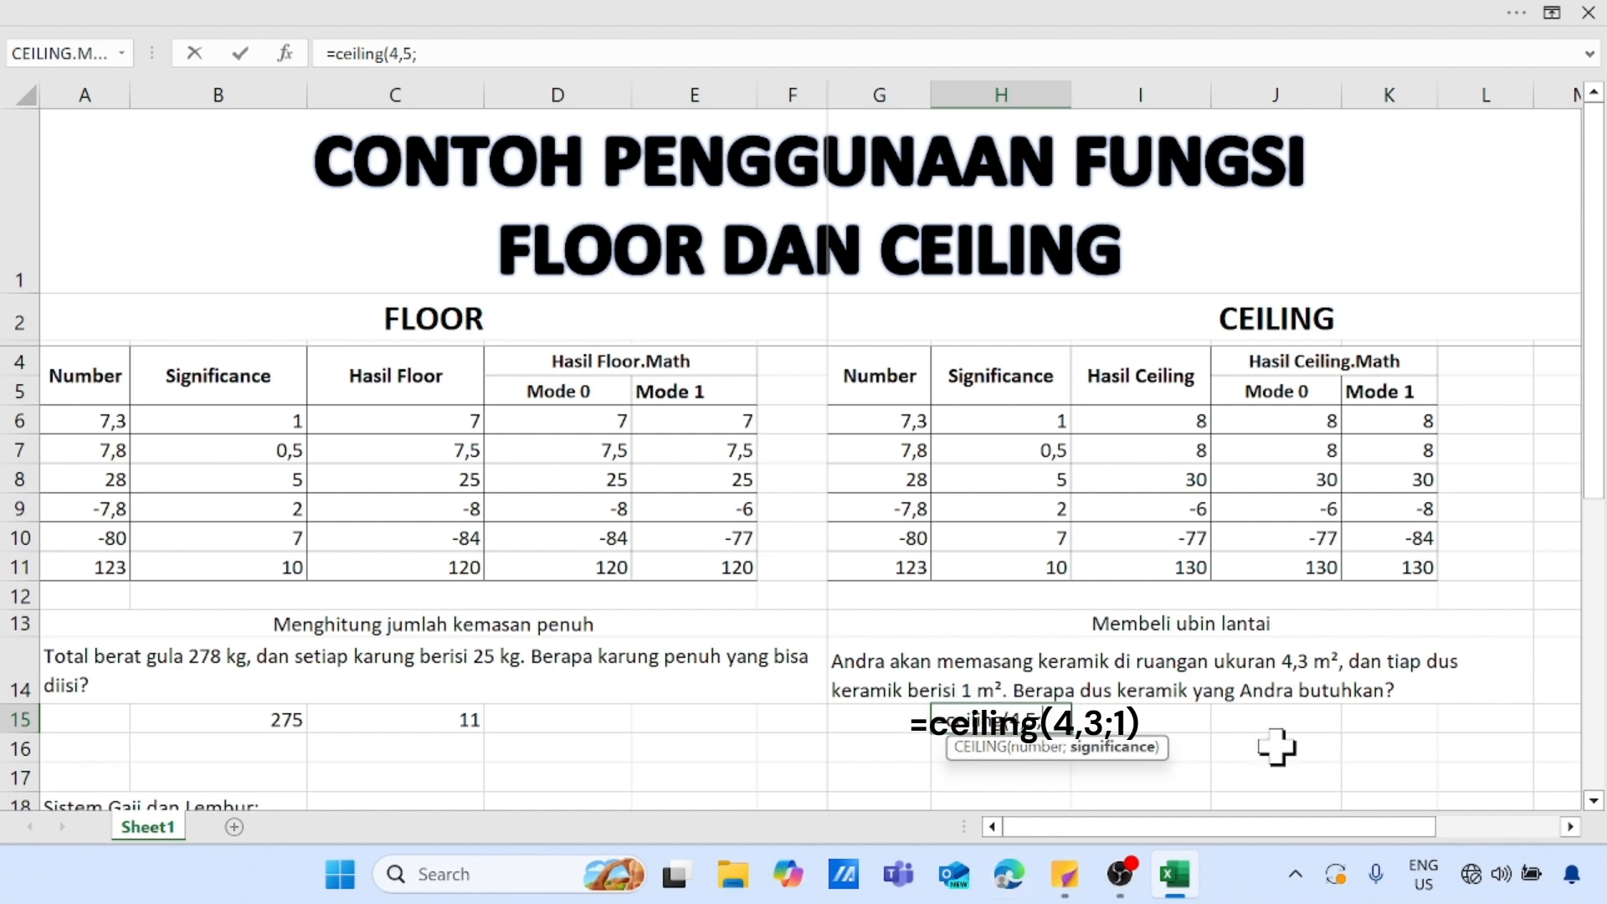
type("1")
key("Return")
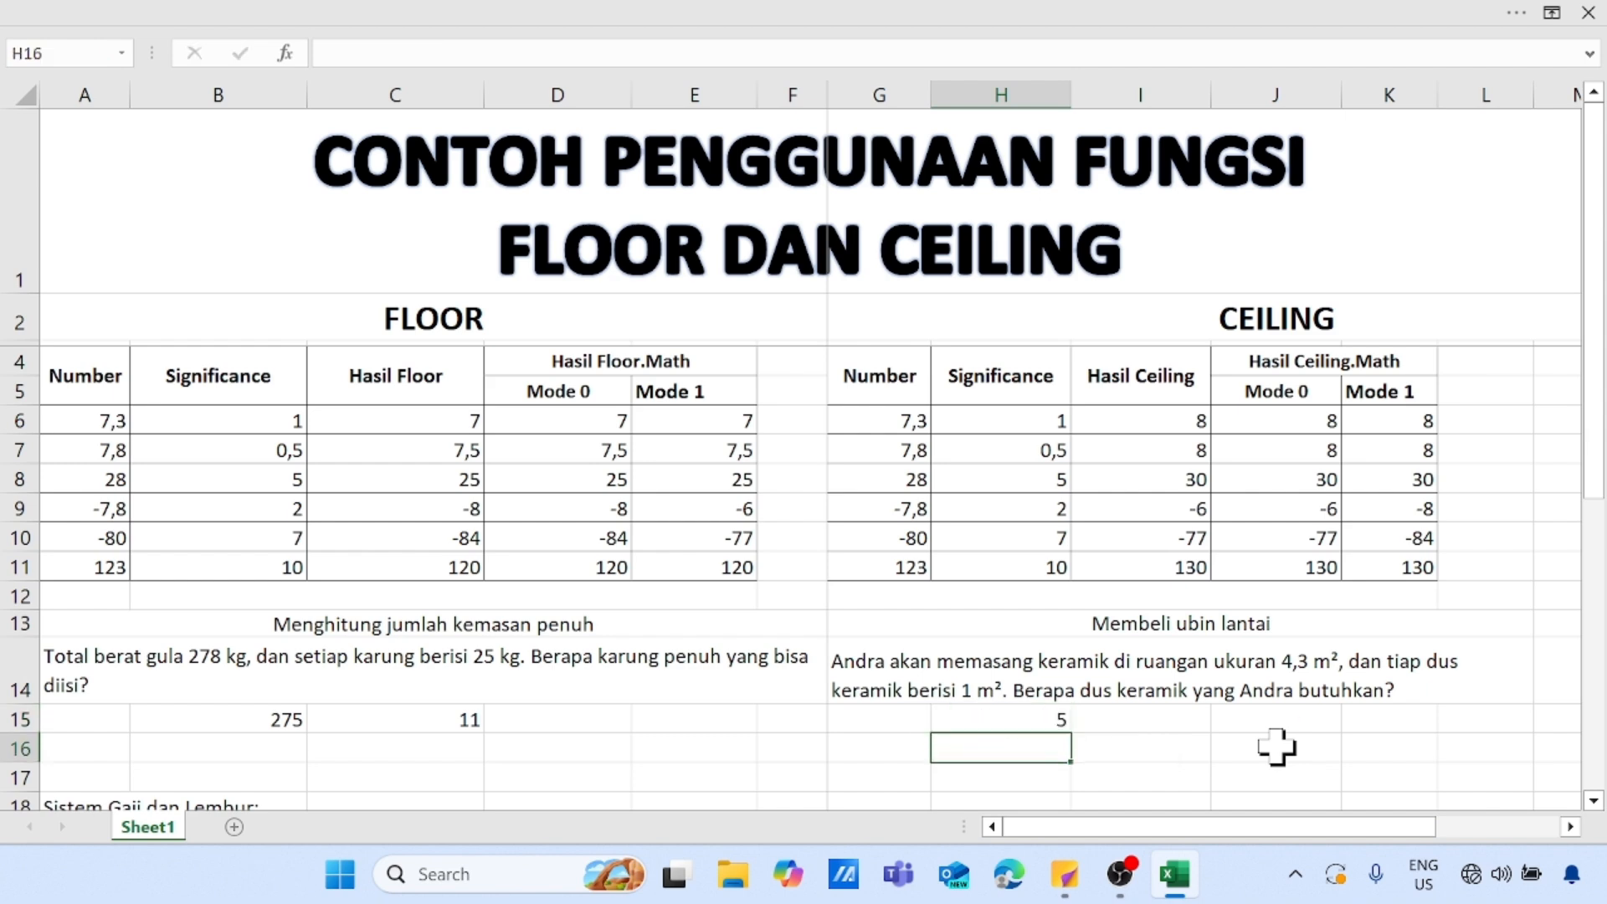
left_click(979, 720)
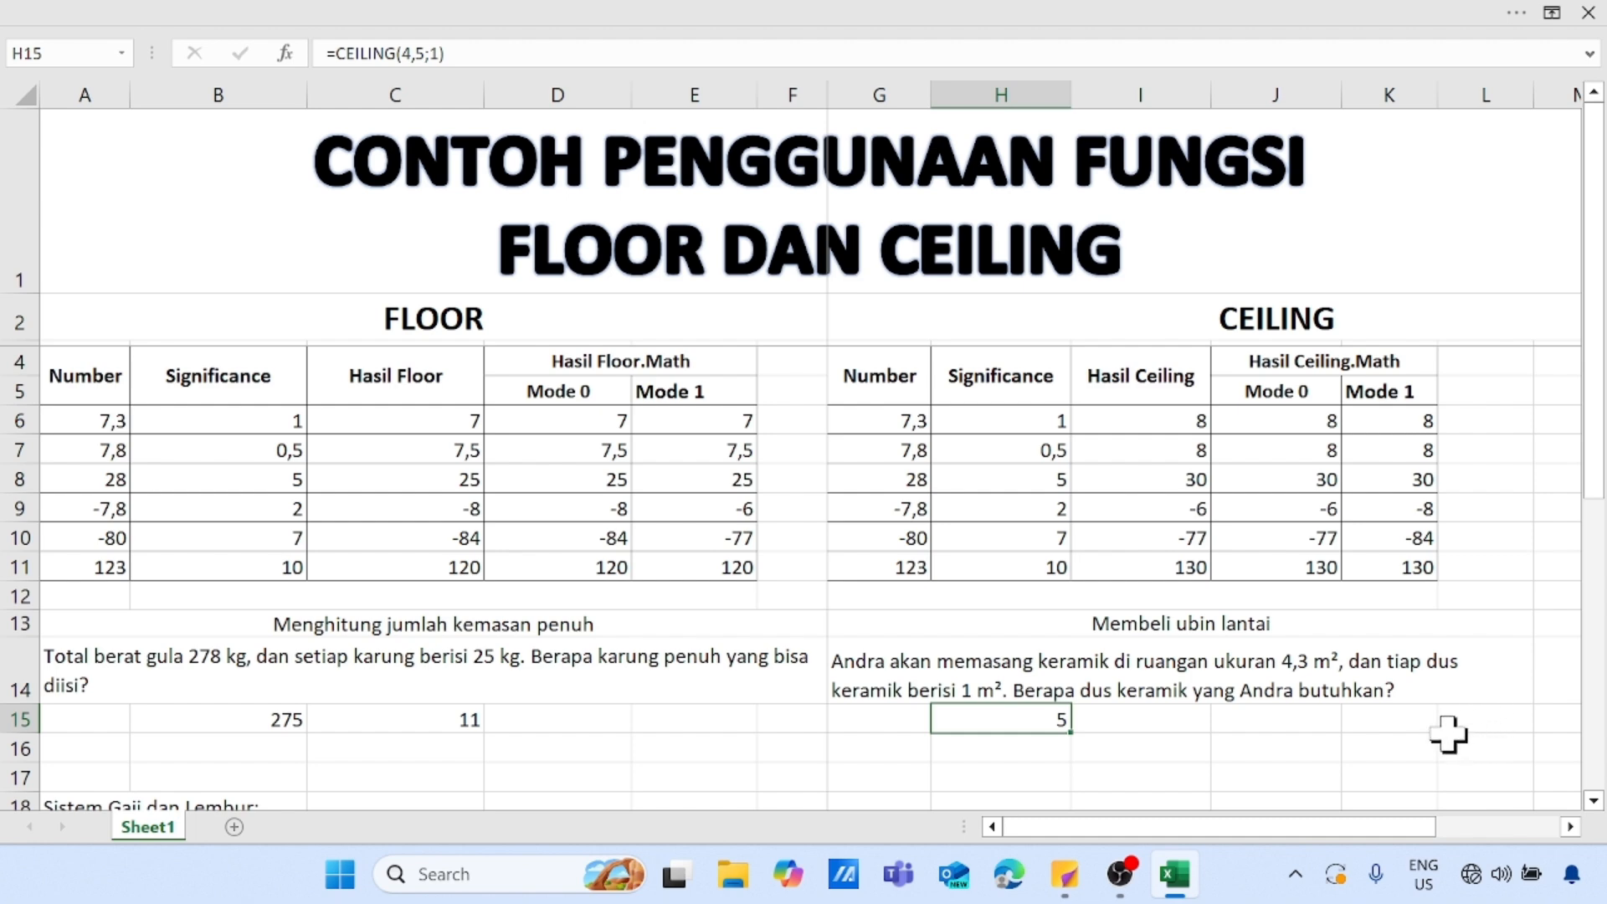
Step: Enter the formula =FLOOR(42;15) in cell C24 of the Potongan column in the salary and overtime table
scroll(1282, 642, "down", 2)
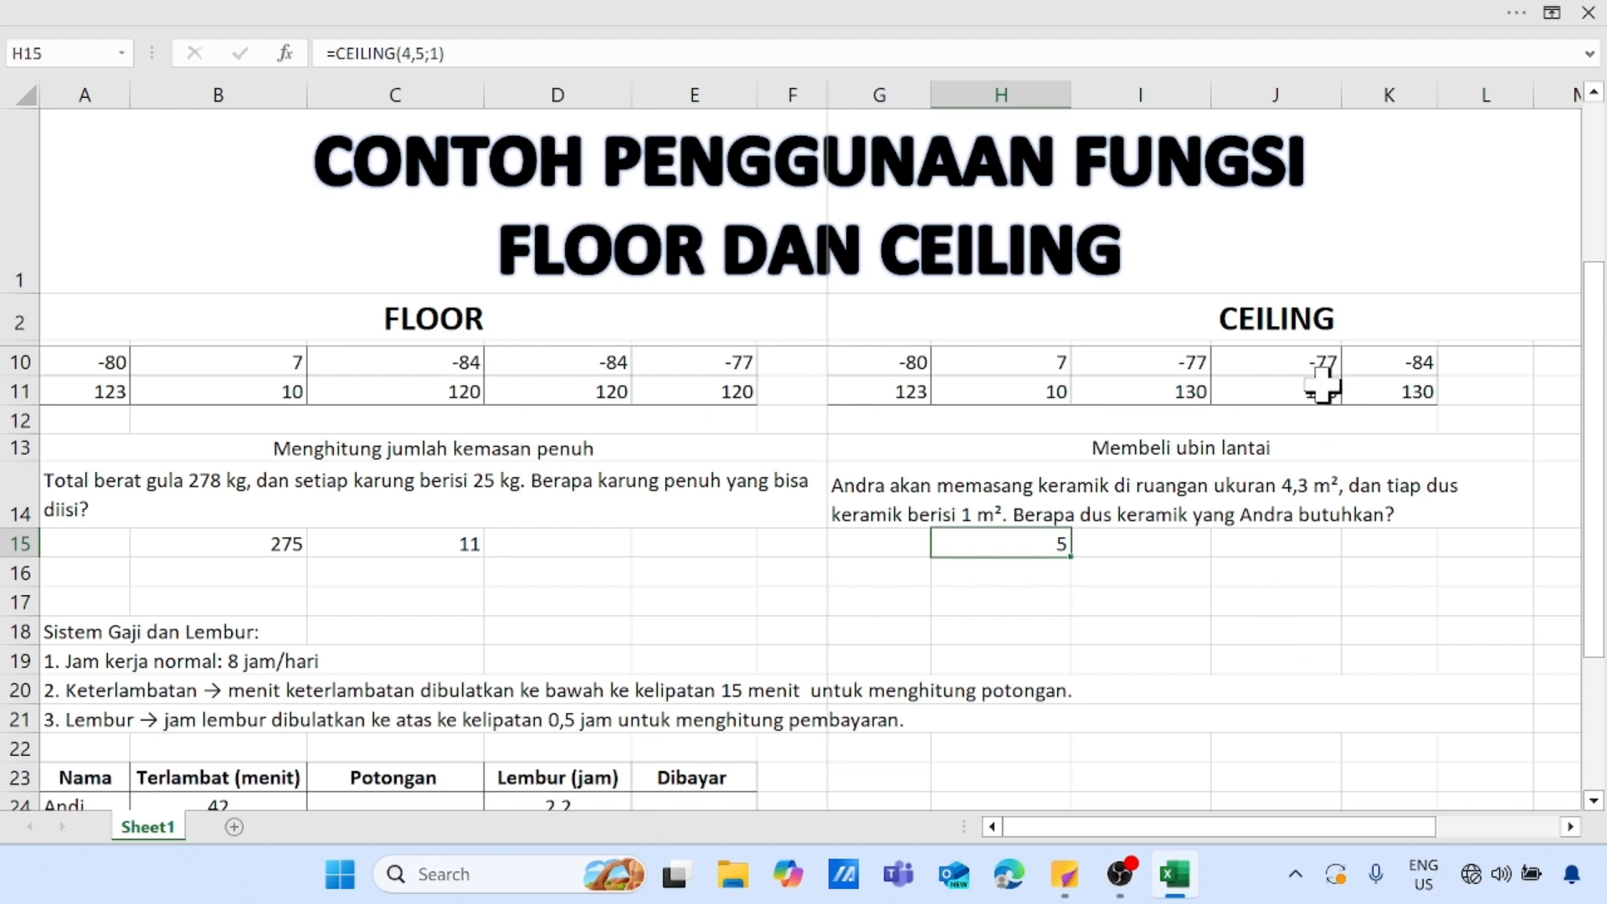
scroll(1305, 578, "down", 1)
scroll(1303, 584, "down", 1)
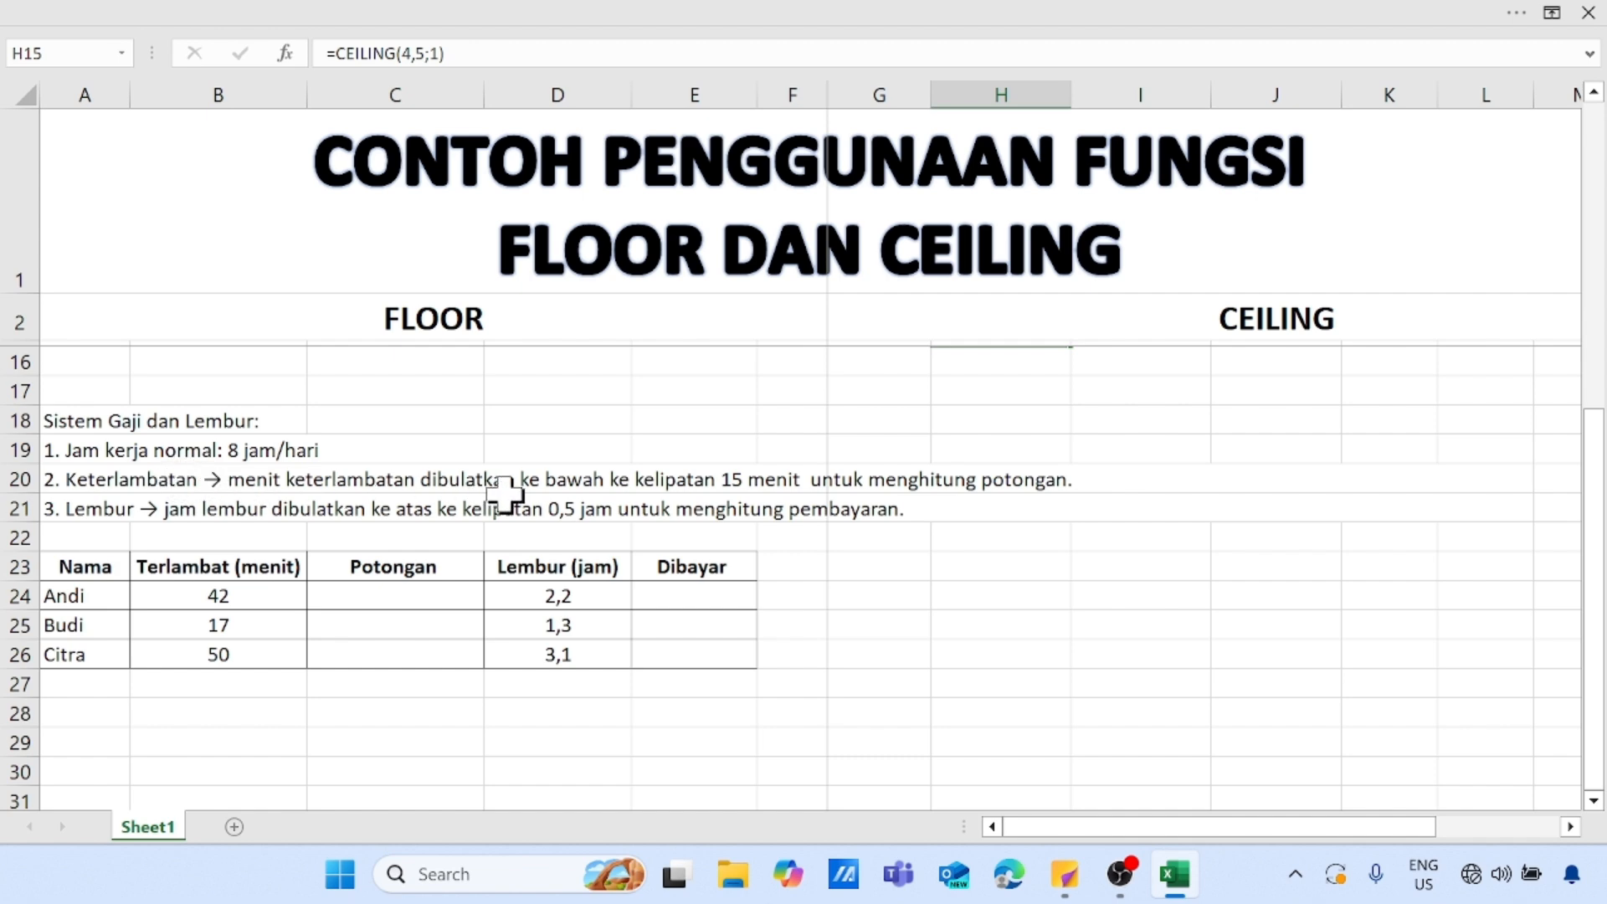
left_click(444, 619)
left_click(368, 598)
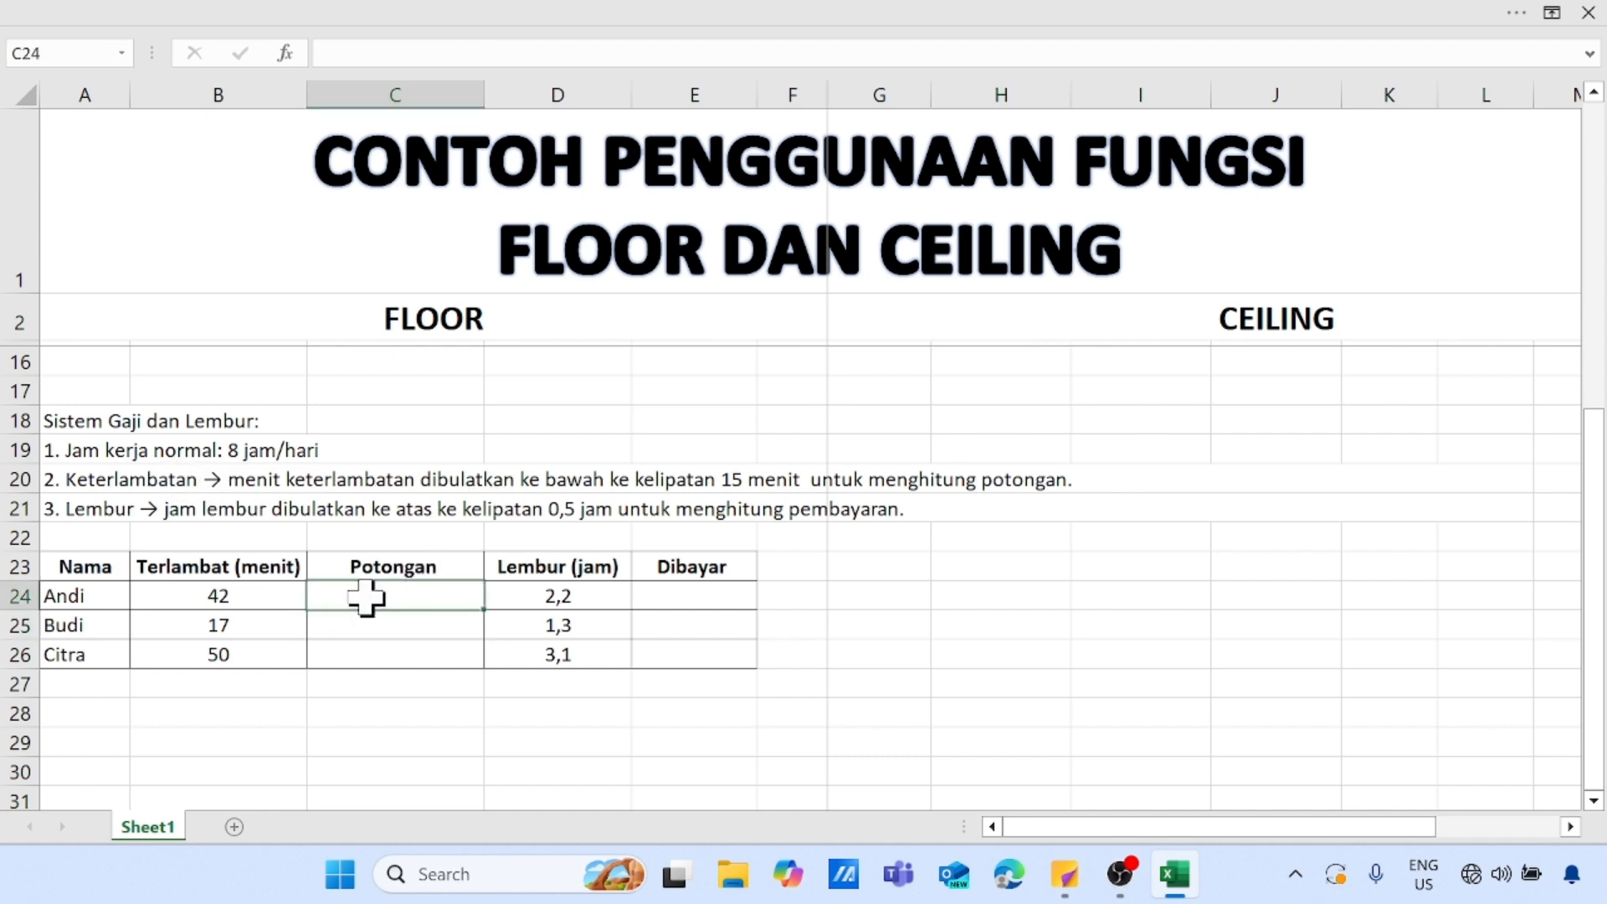
type("=")
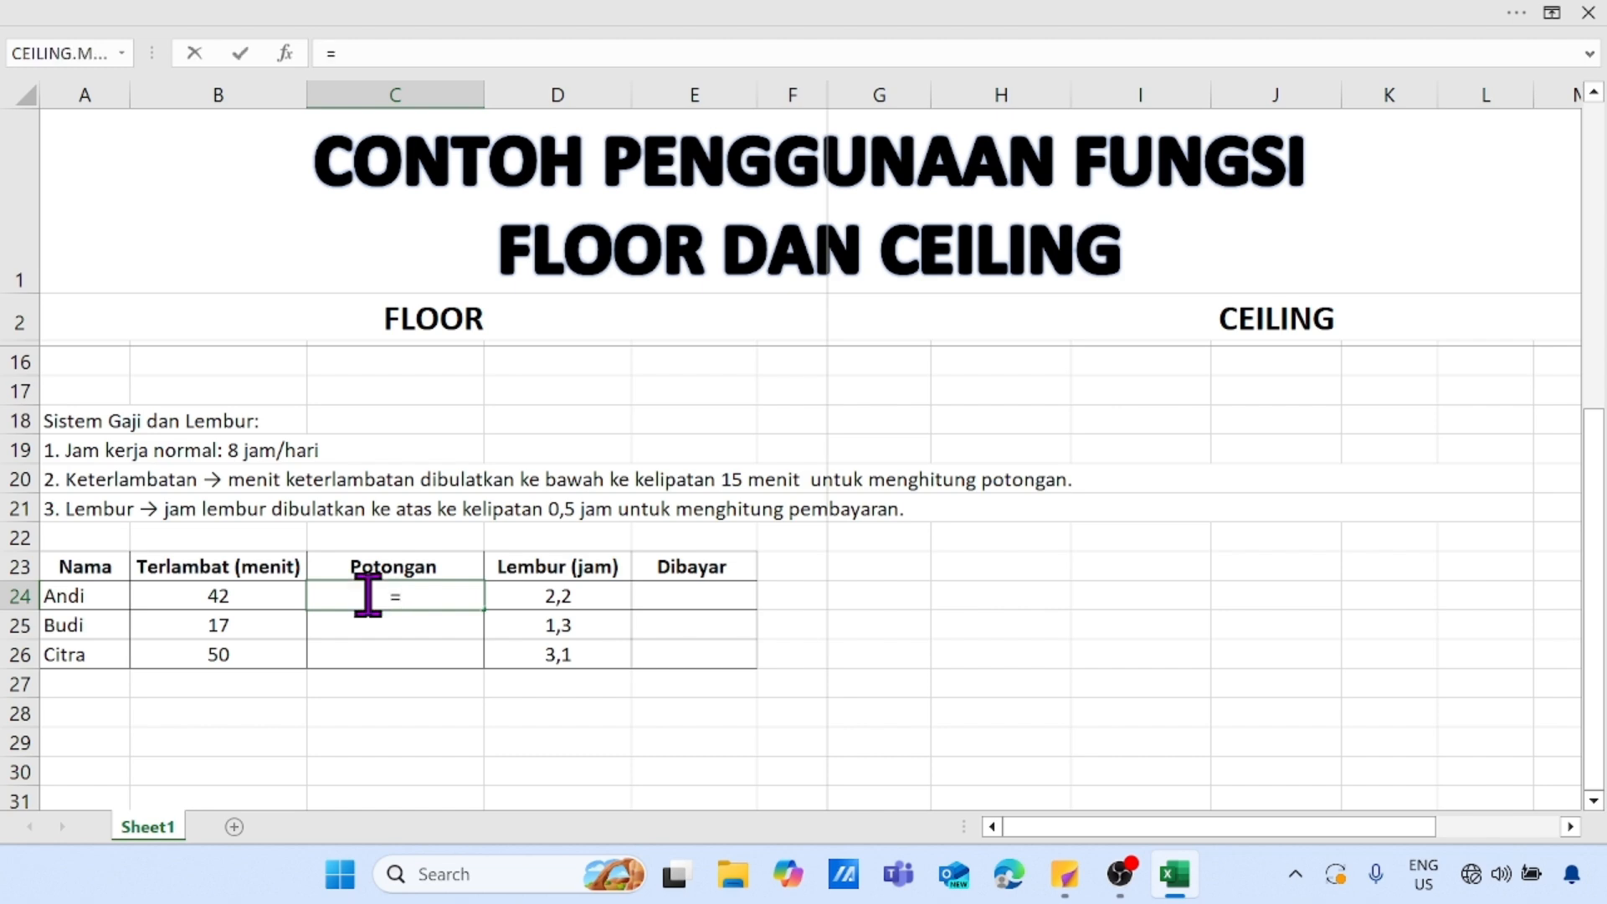
type("floor")
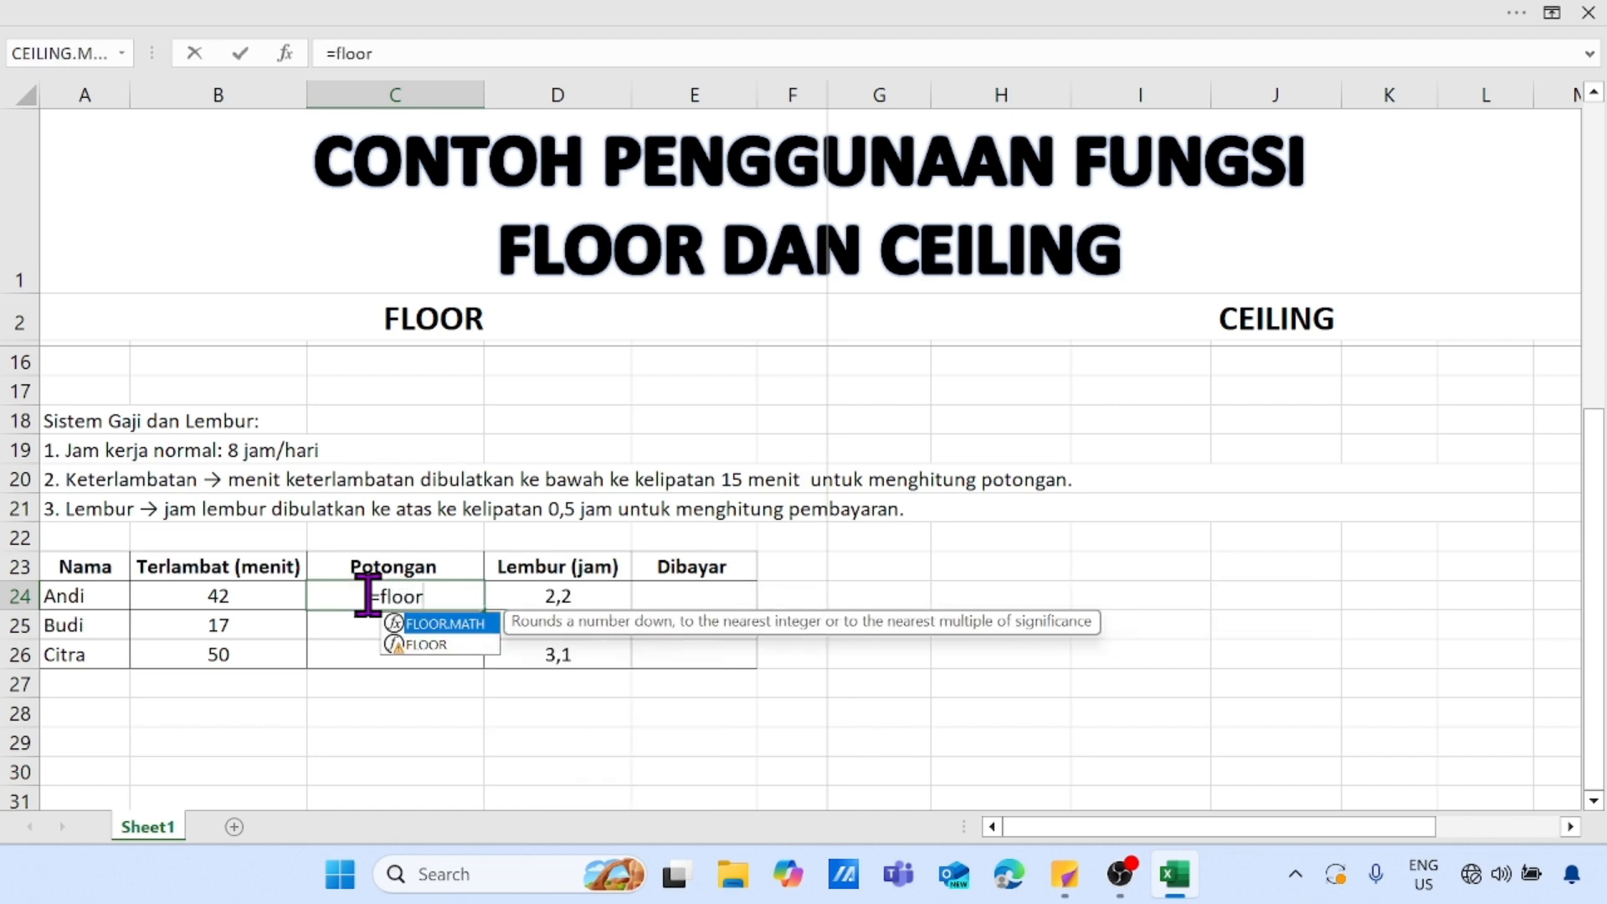
type("(")
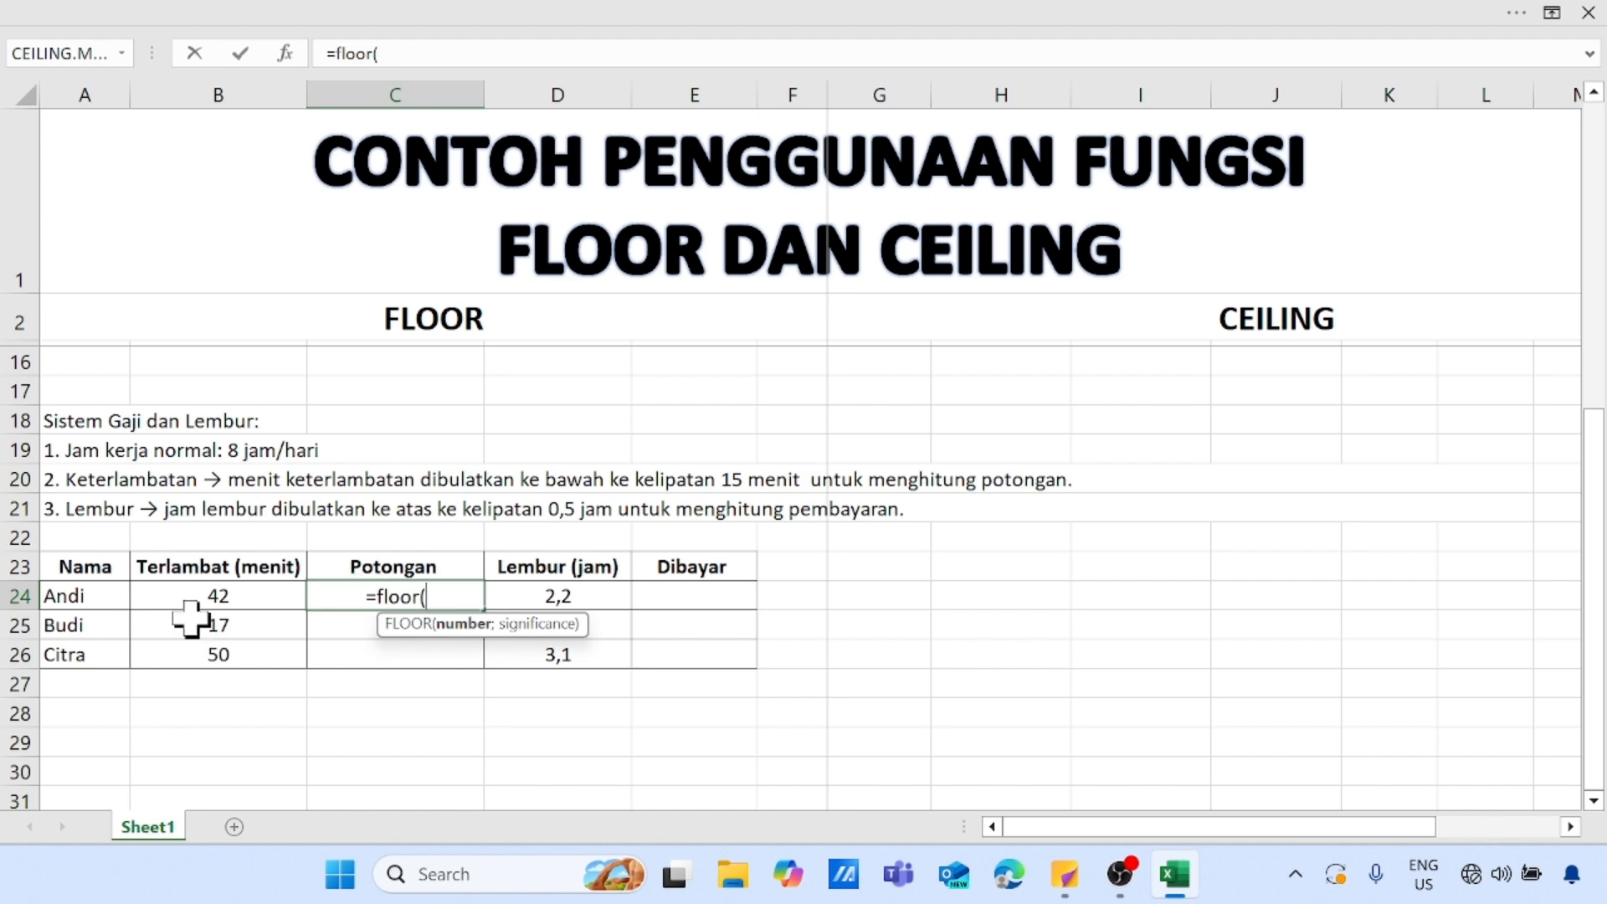
type("4")
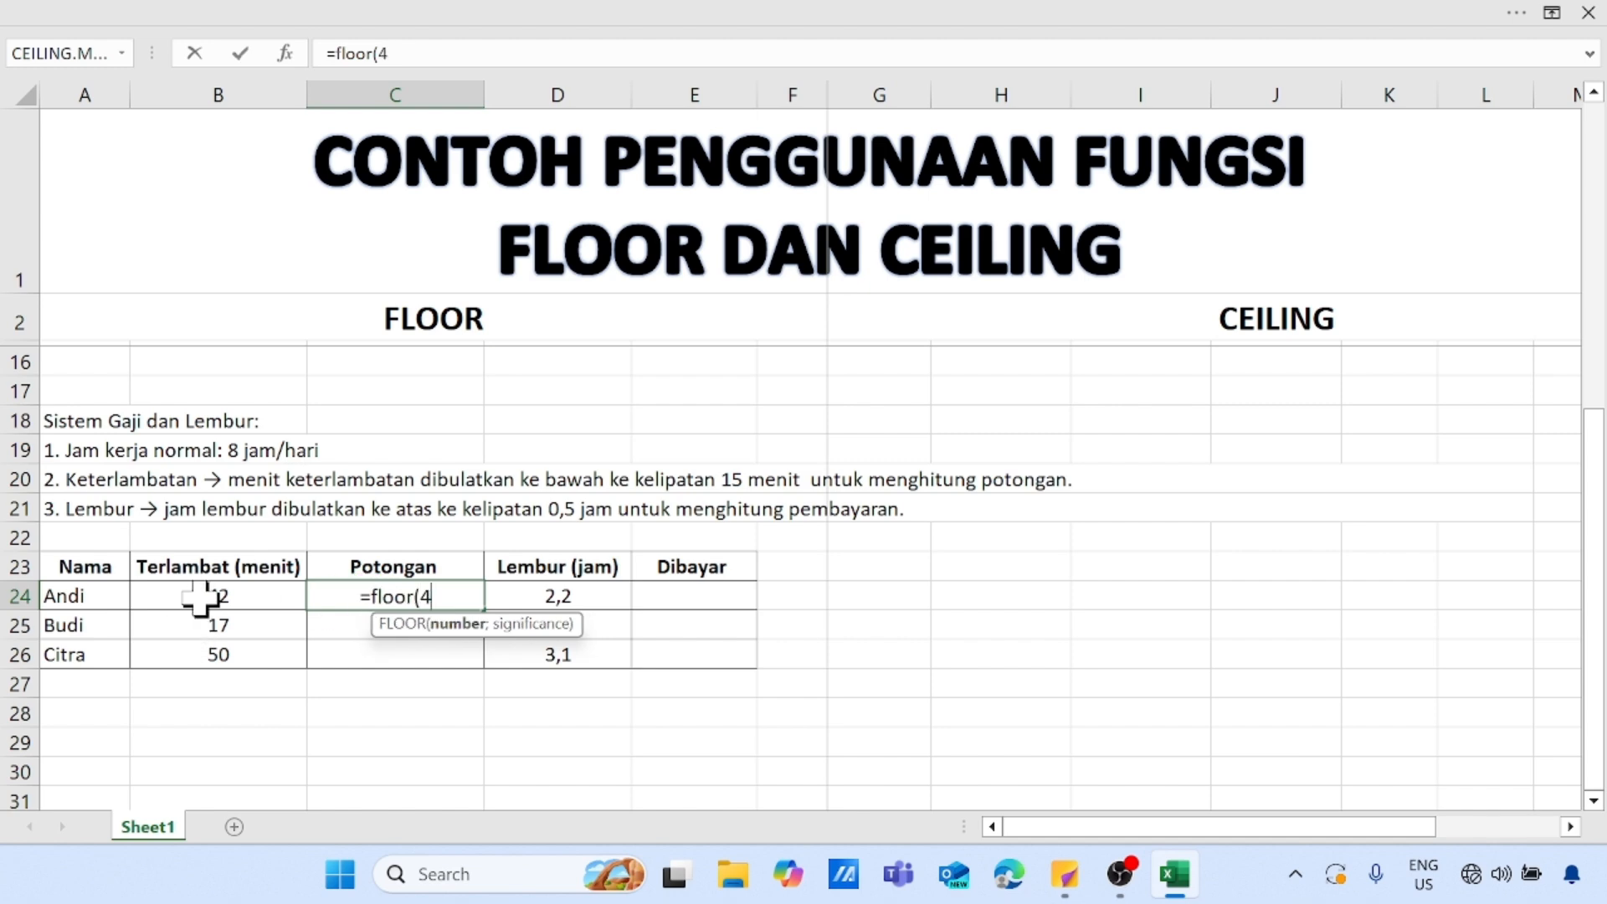
type("2;")
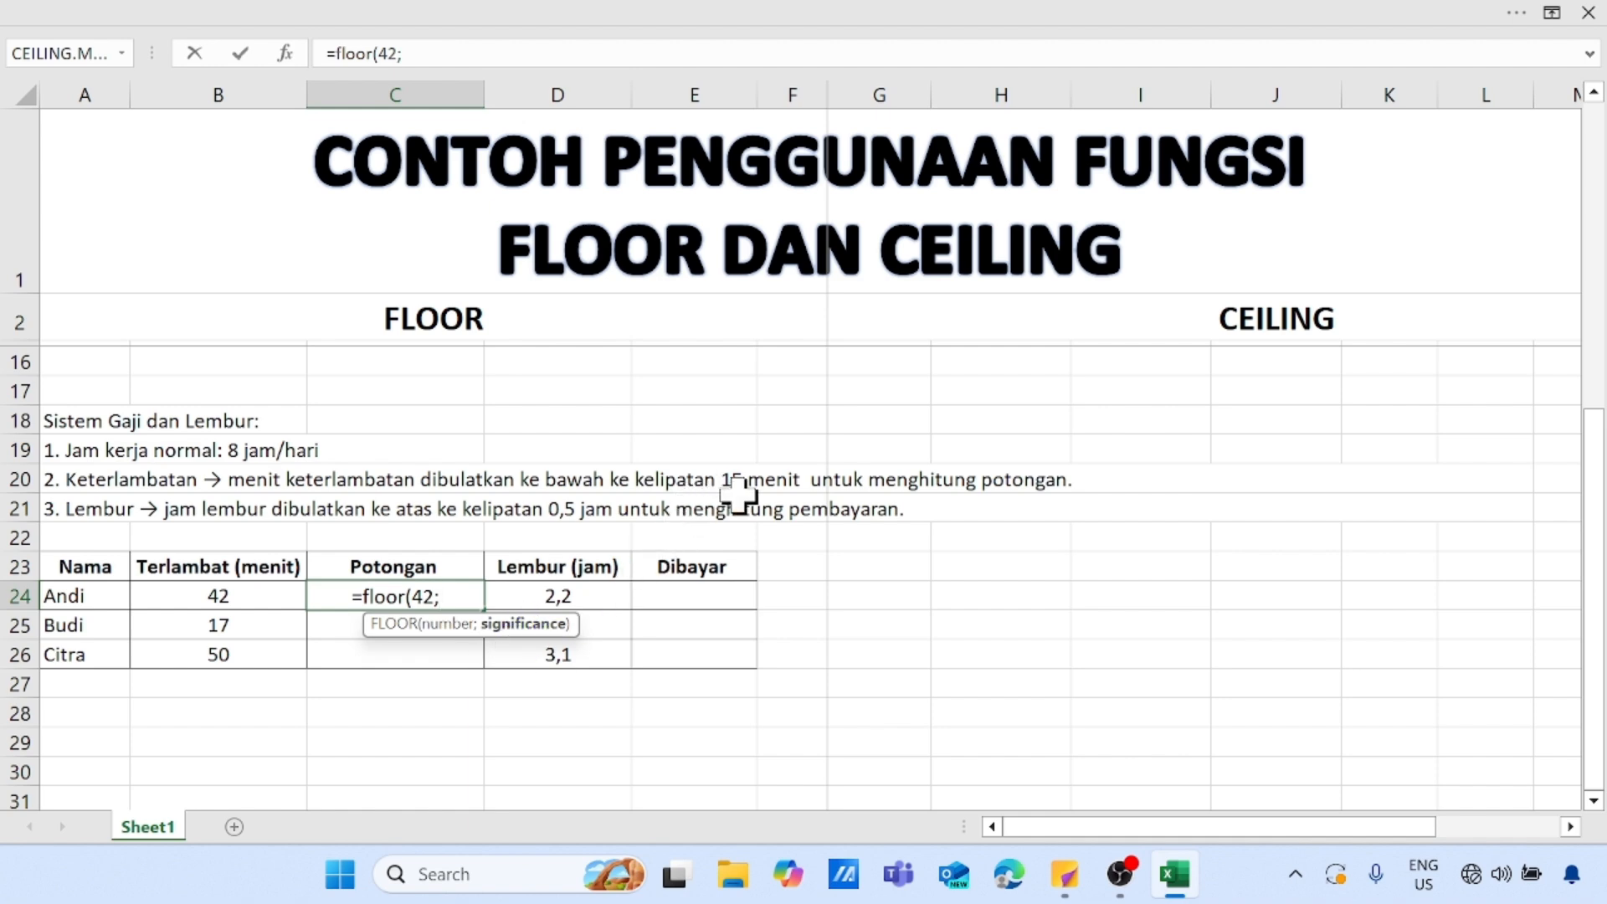
type("15")
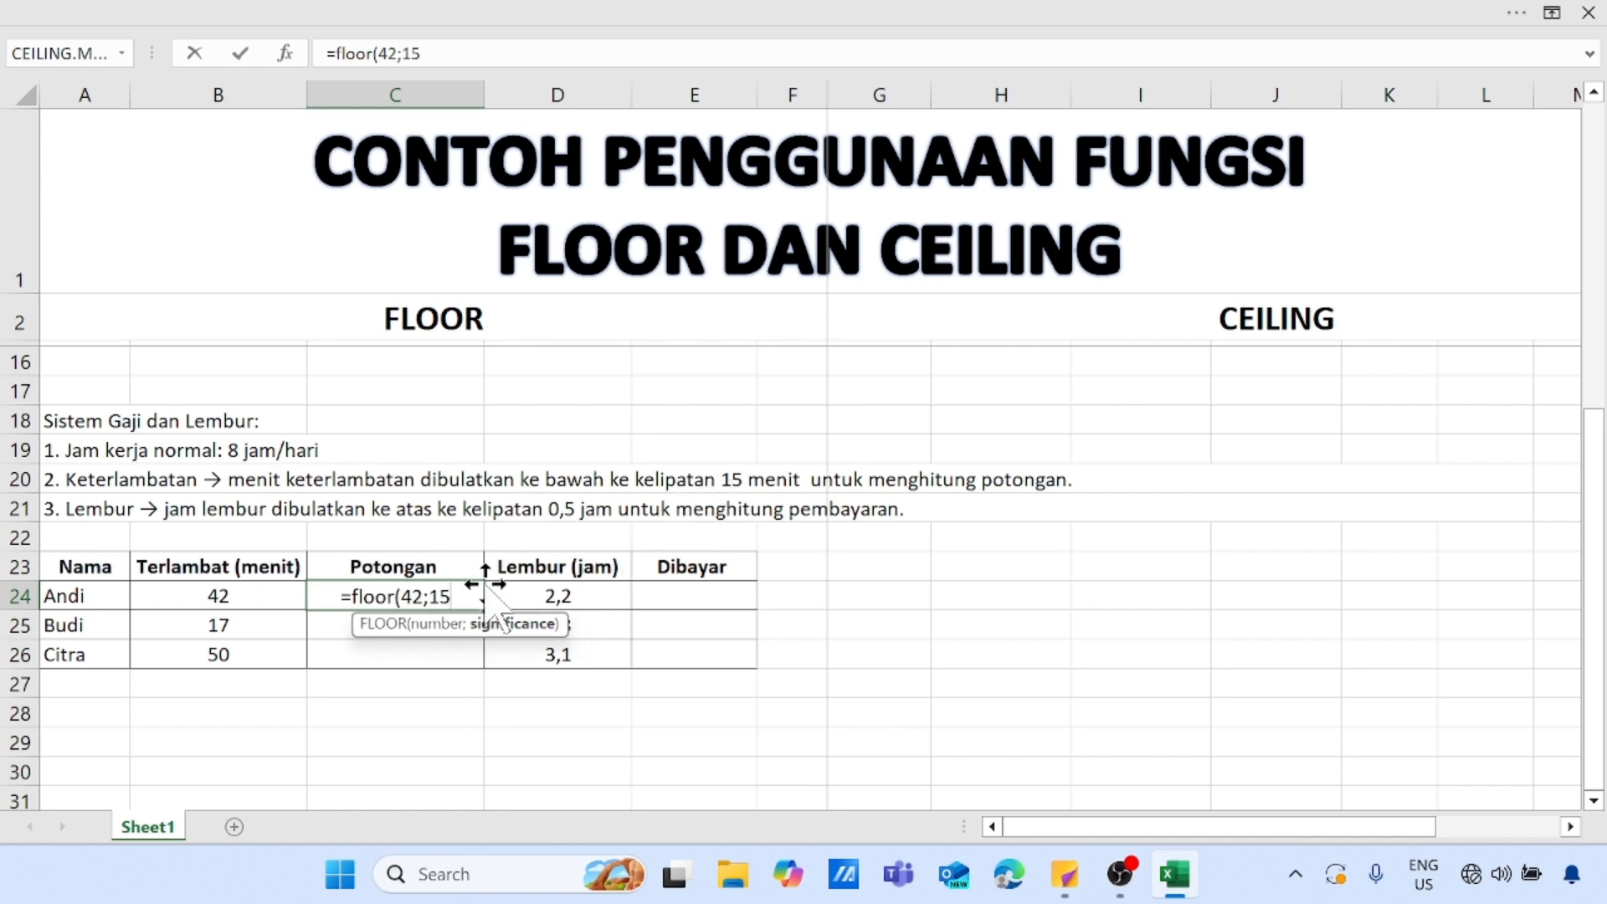
type(")")
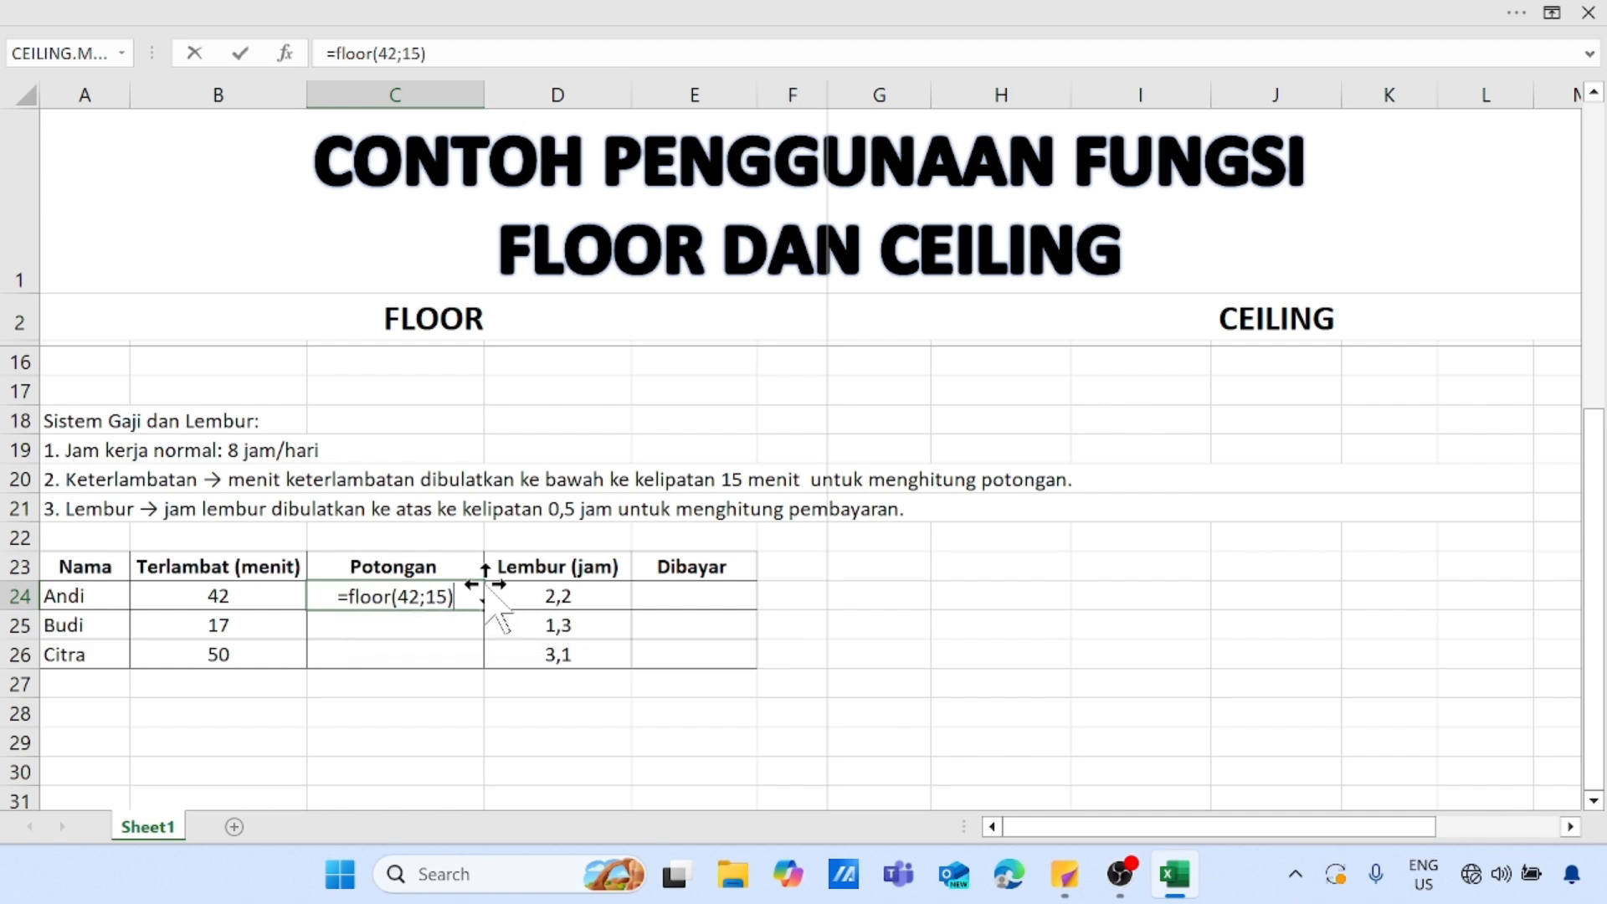
key("Return")
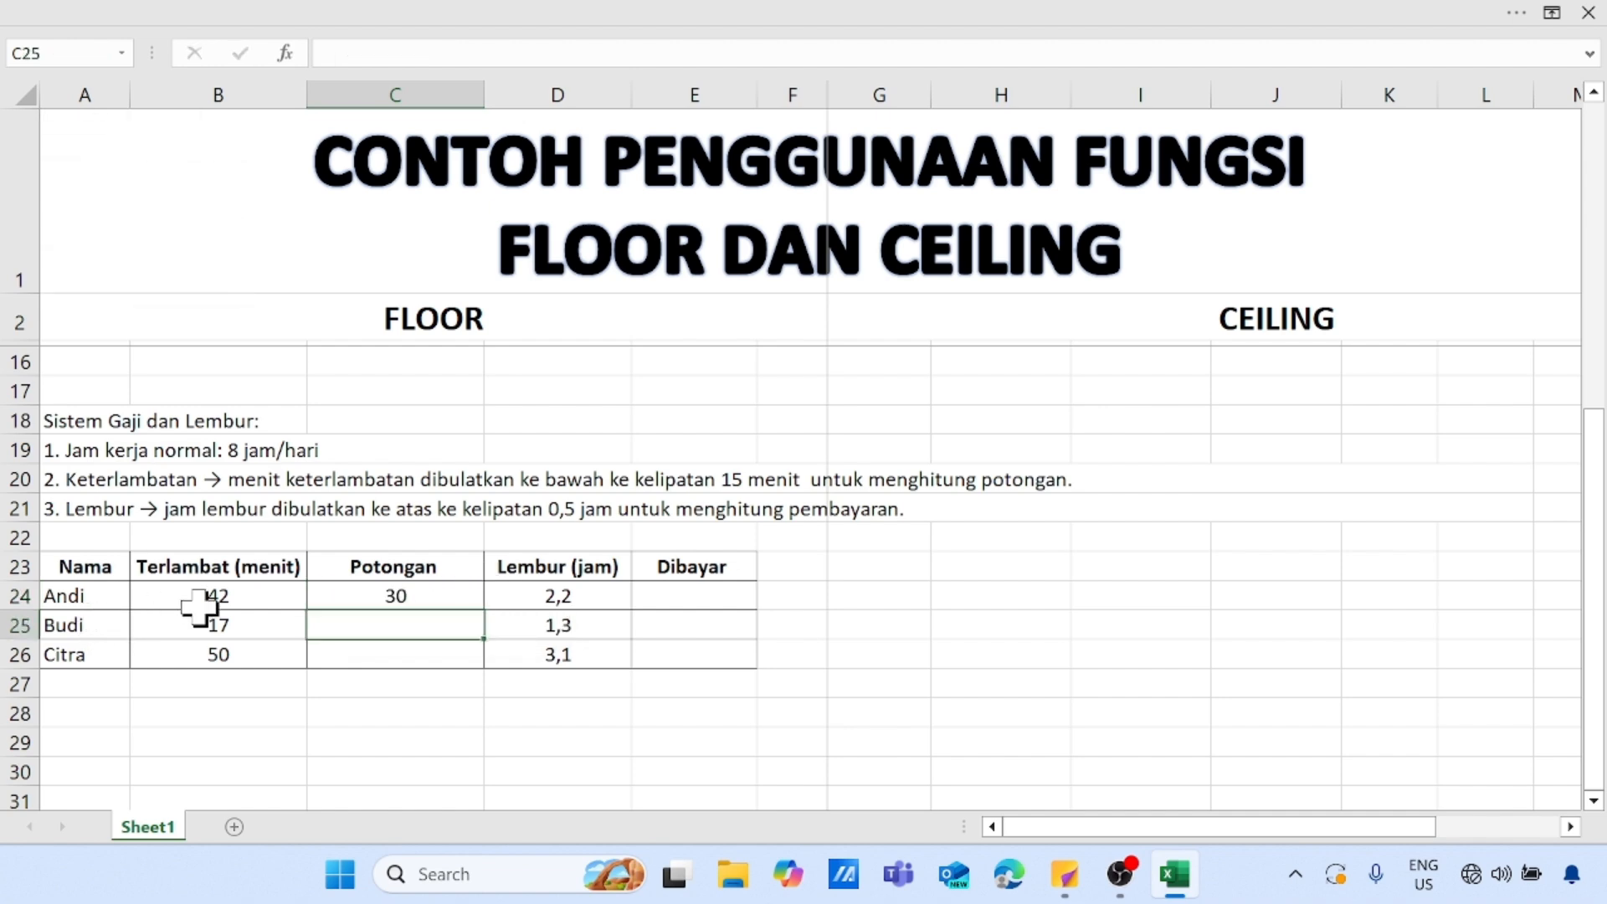
left_click(424, 593)
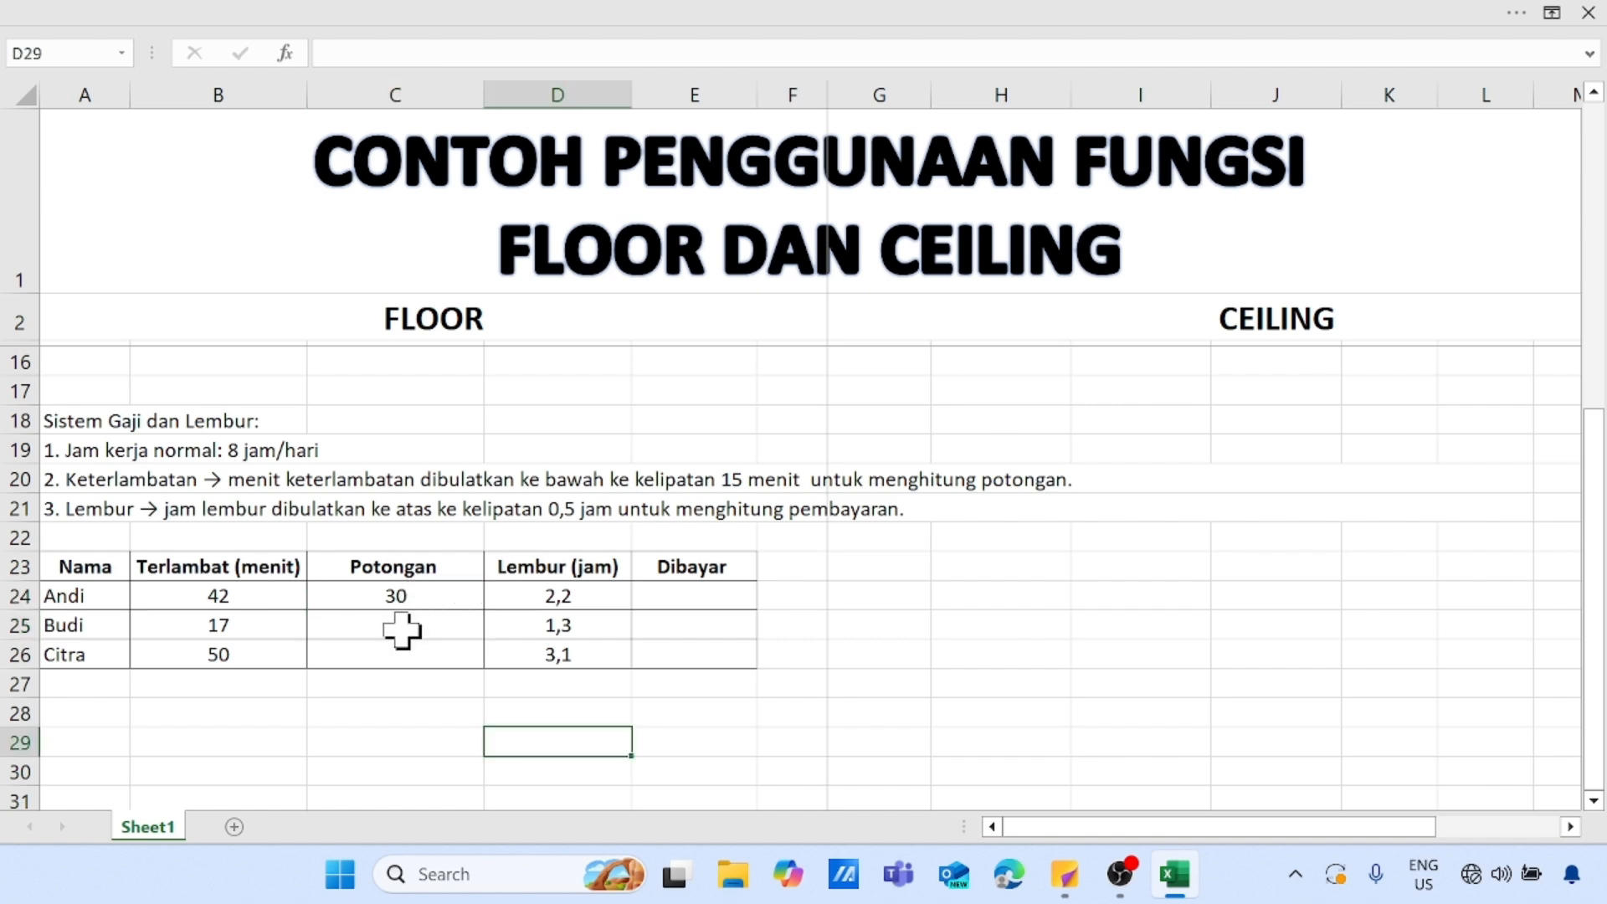
Step: Enter the formula =FLOOR(17;15) in cell C25 of the Potongan column
left_click(396, 633)
type("=")
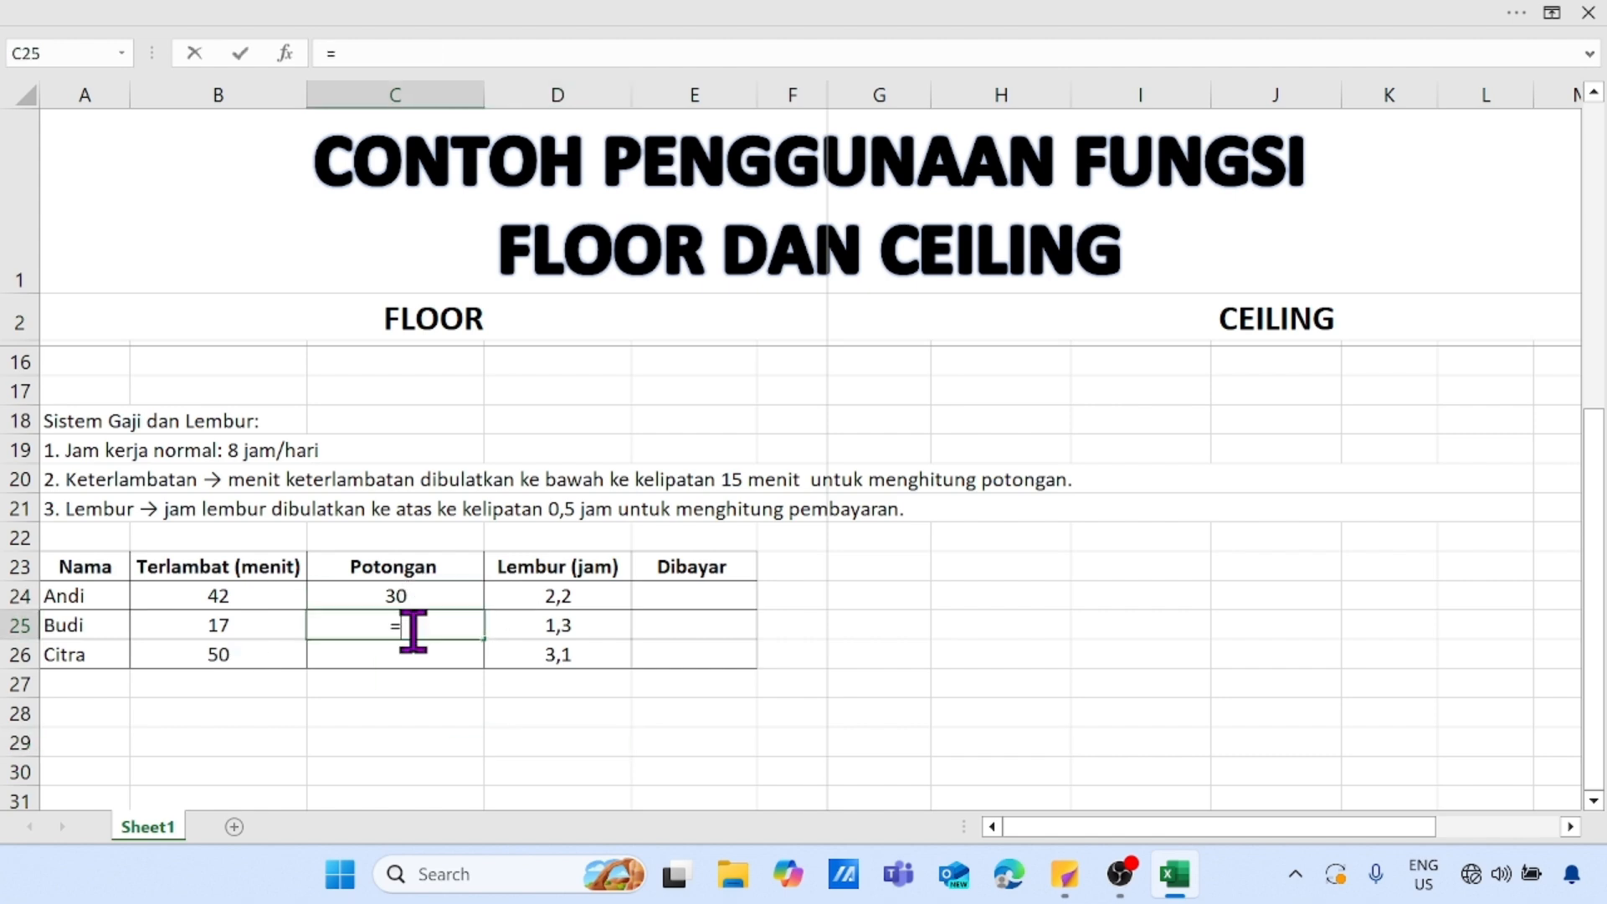
type("floor")
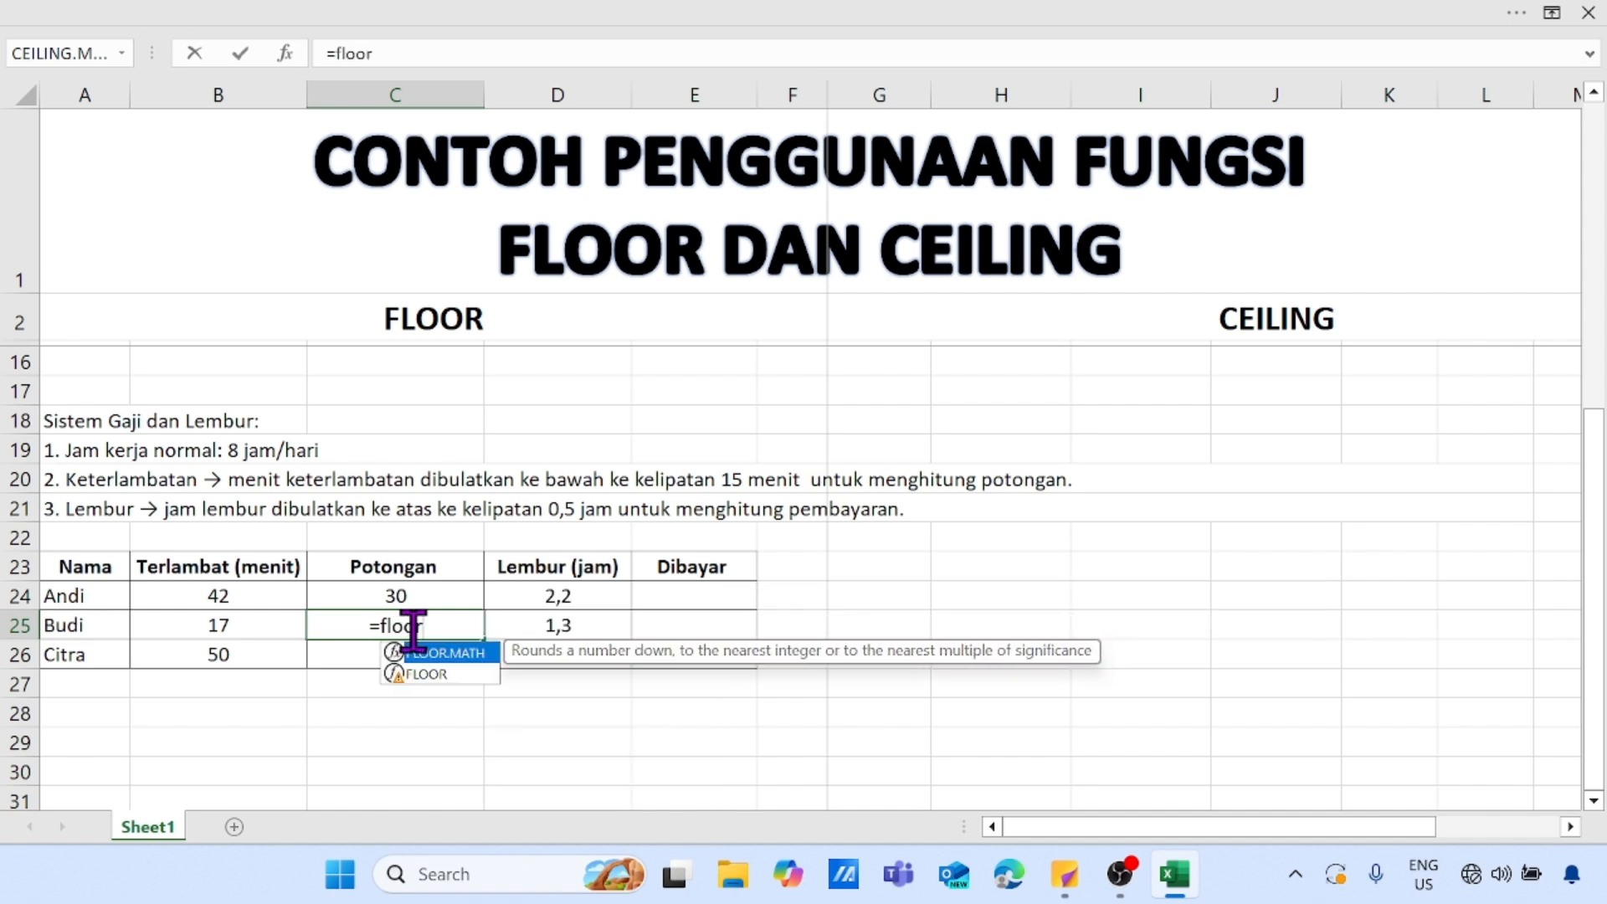
type("(")
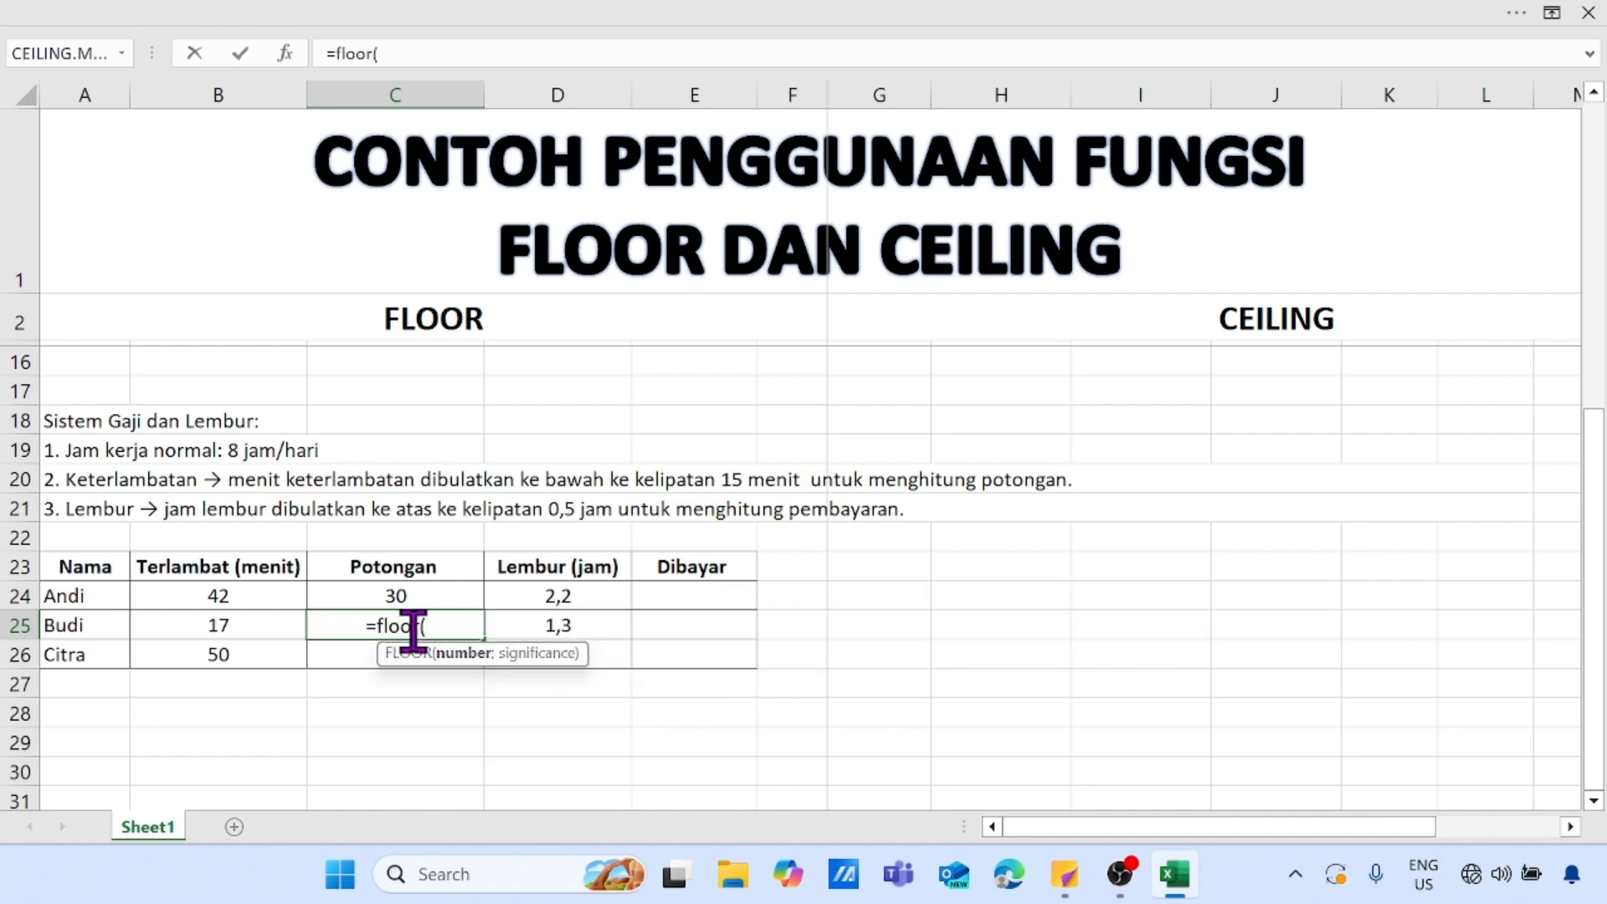
type("17")
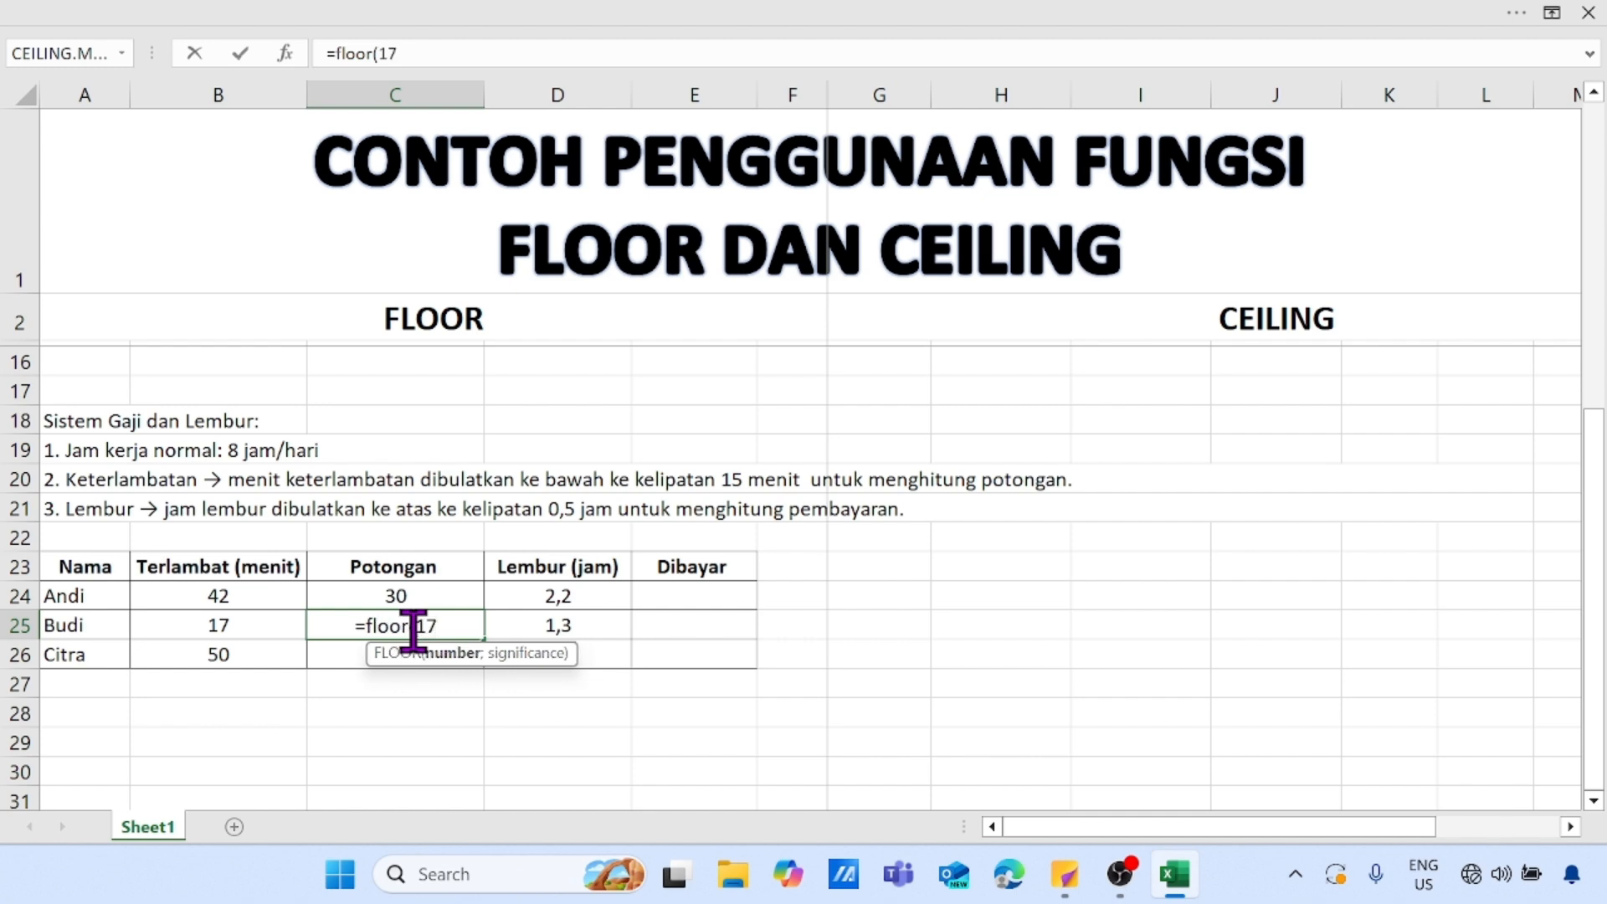
type(";")
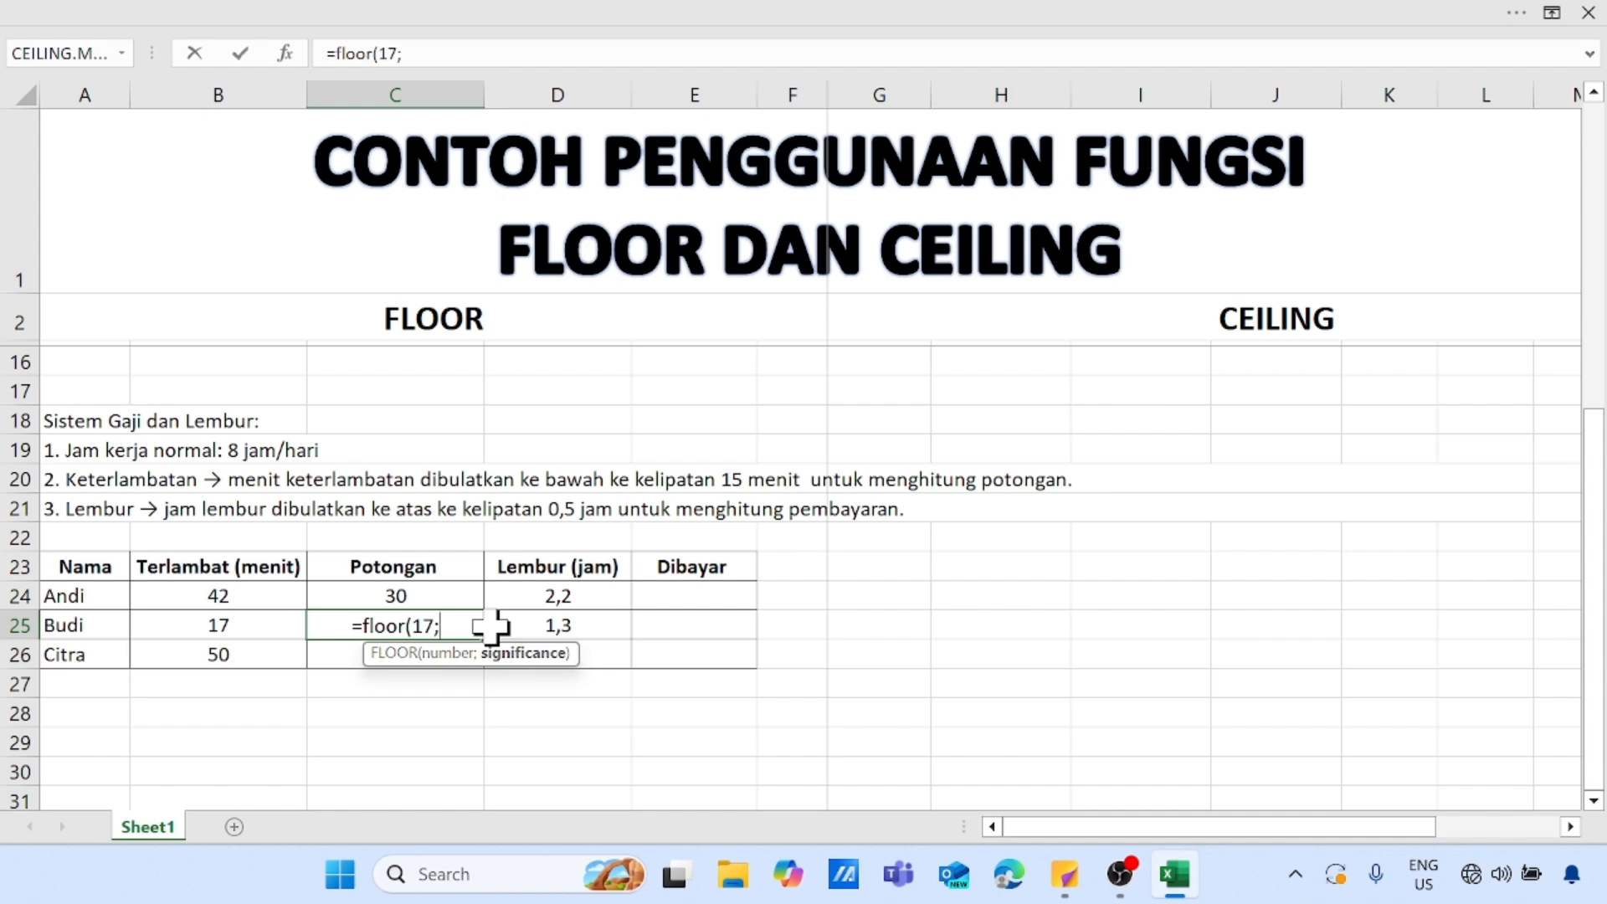
type("15")
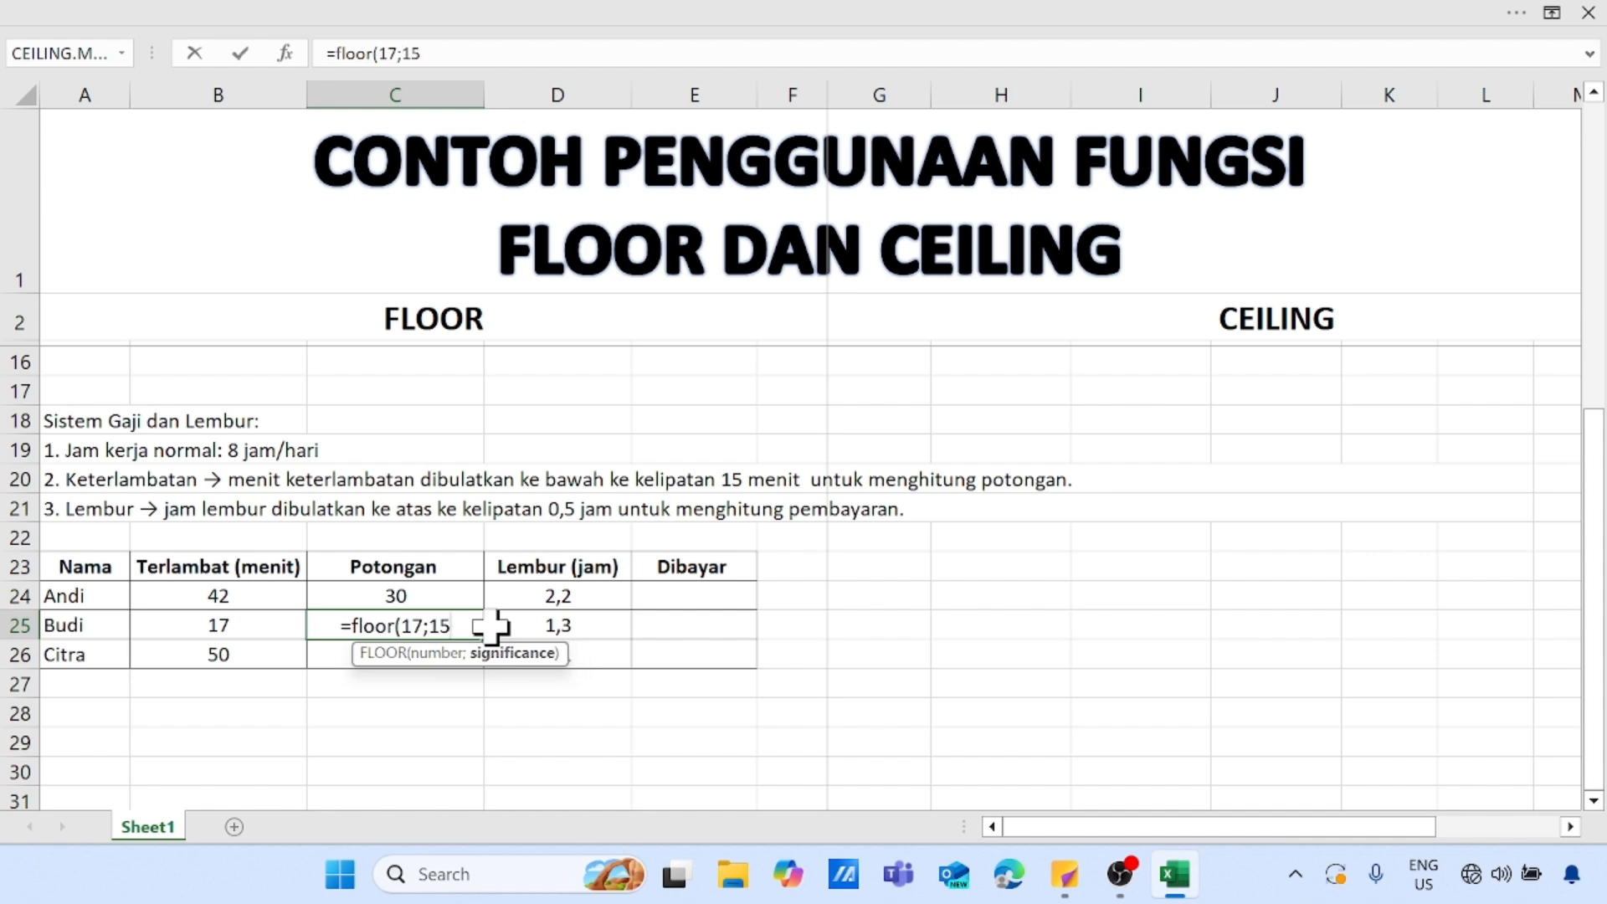
type(")")
key("Return")
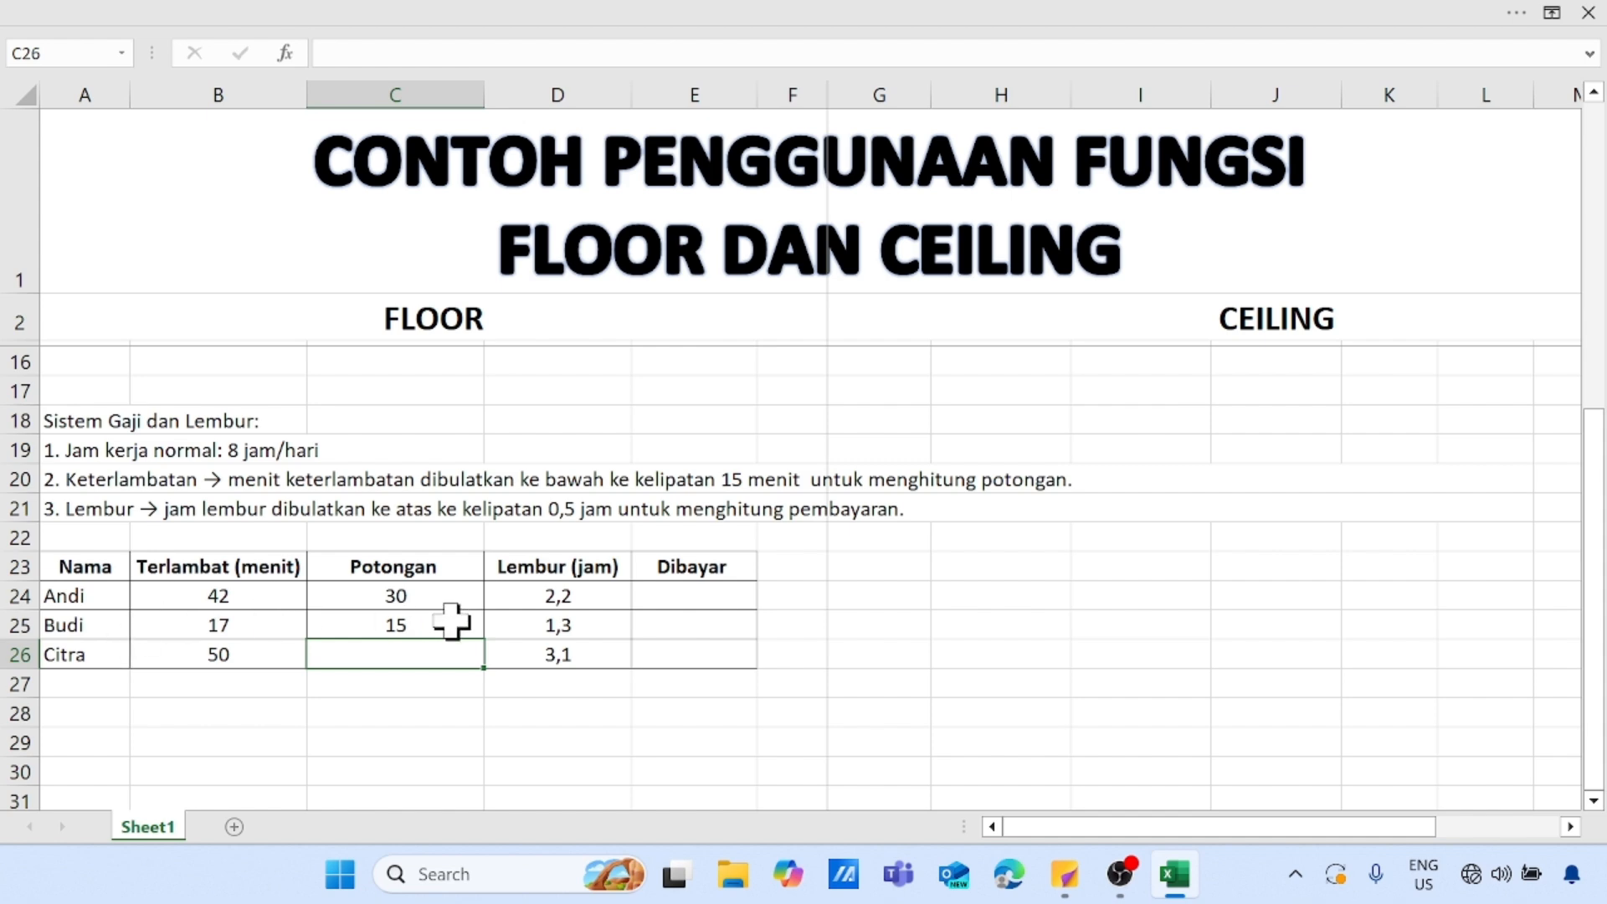
Step: Enter the formula =FLOOR(50;15) in cell C26 of the Potongan column
scroll(469, 654, "down", 1)
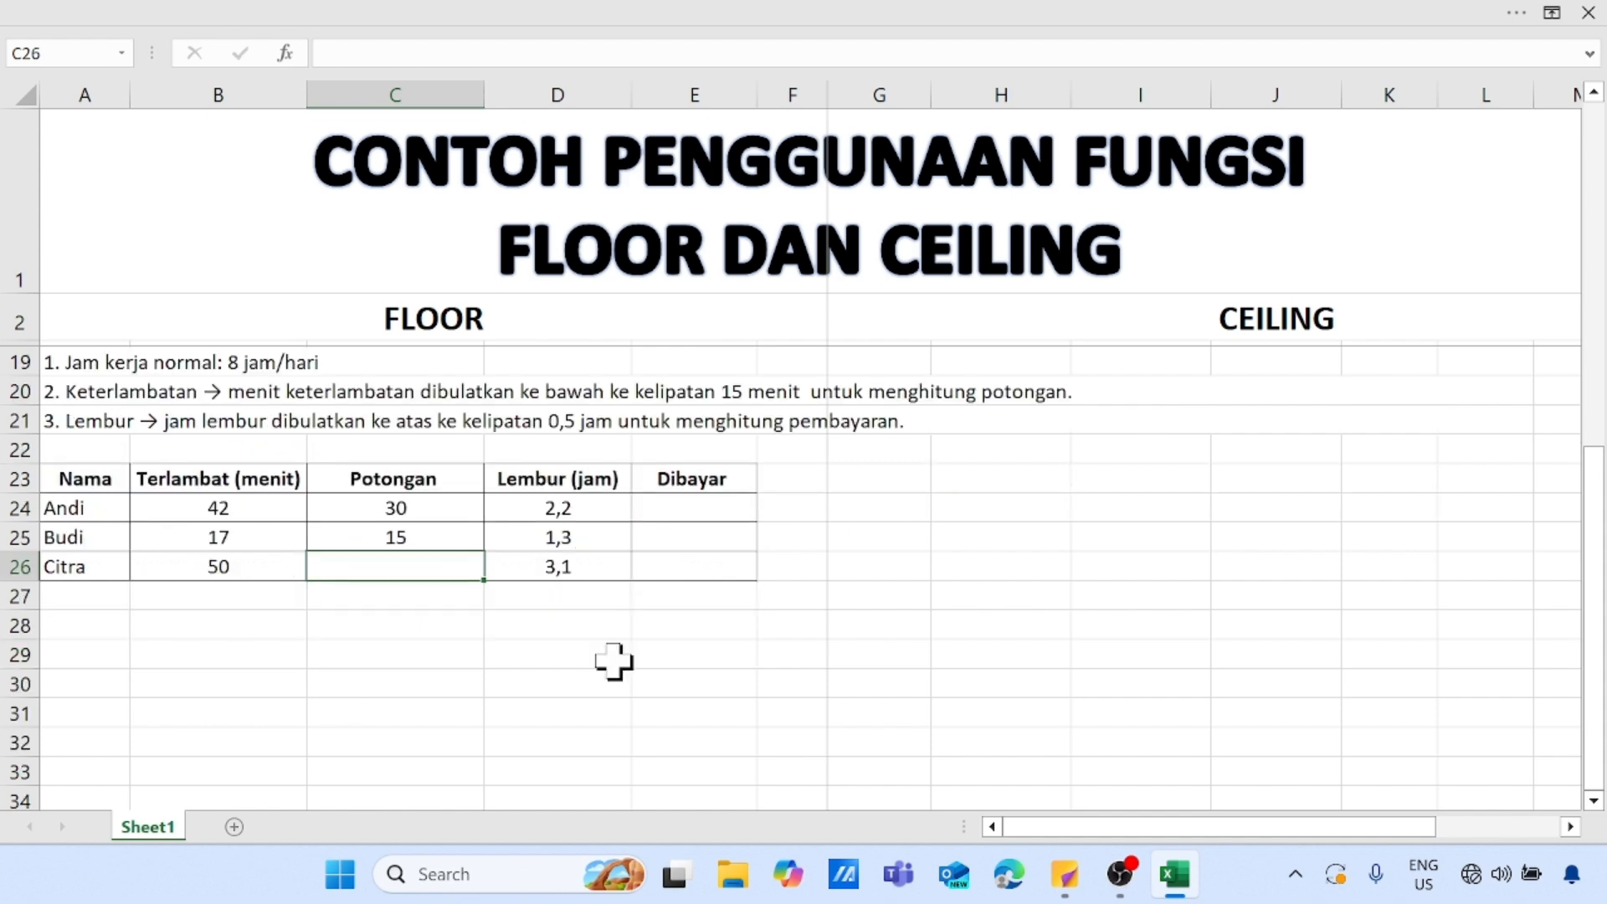
type("=f")
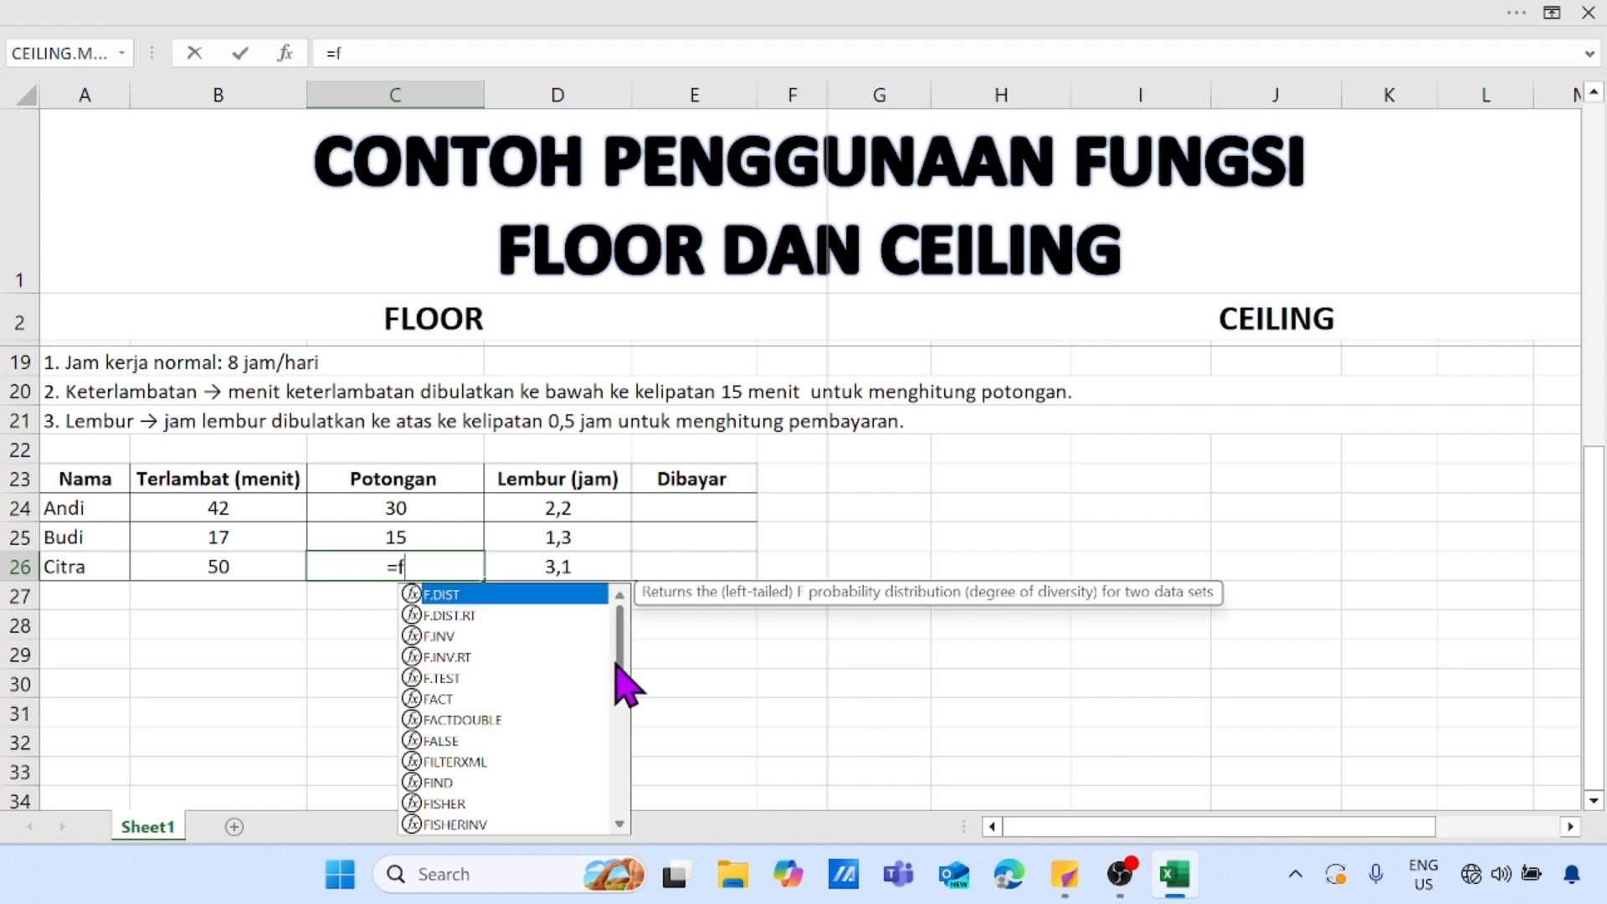
type("loor")
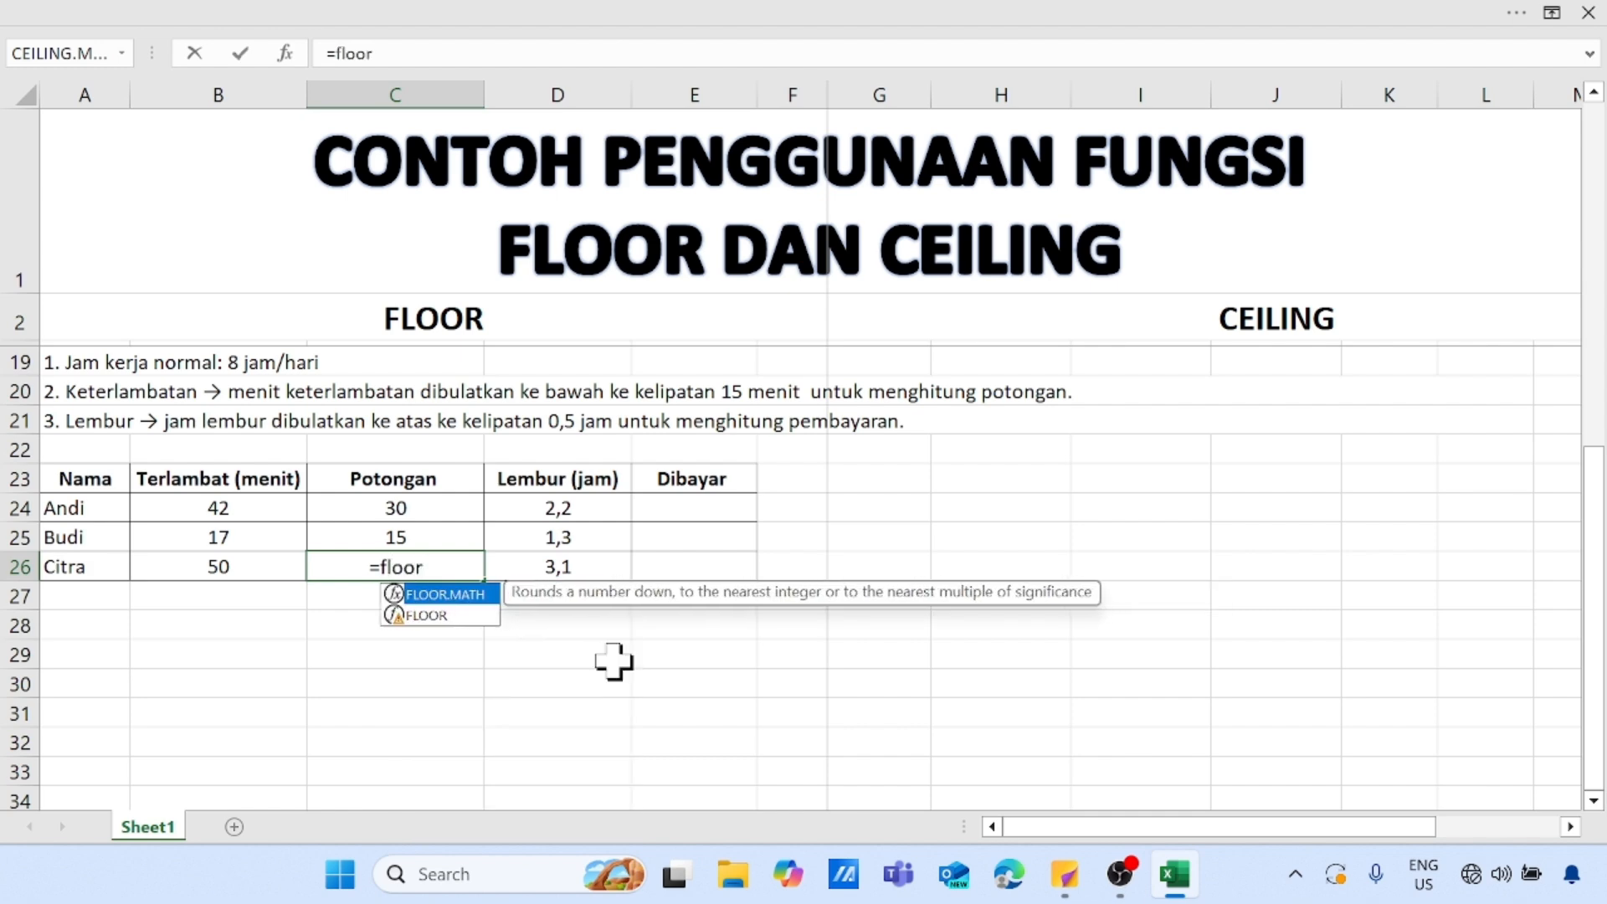
type("(")
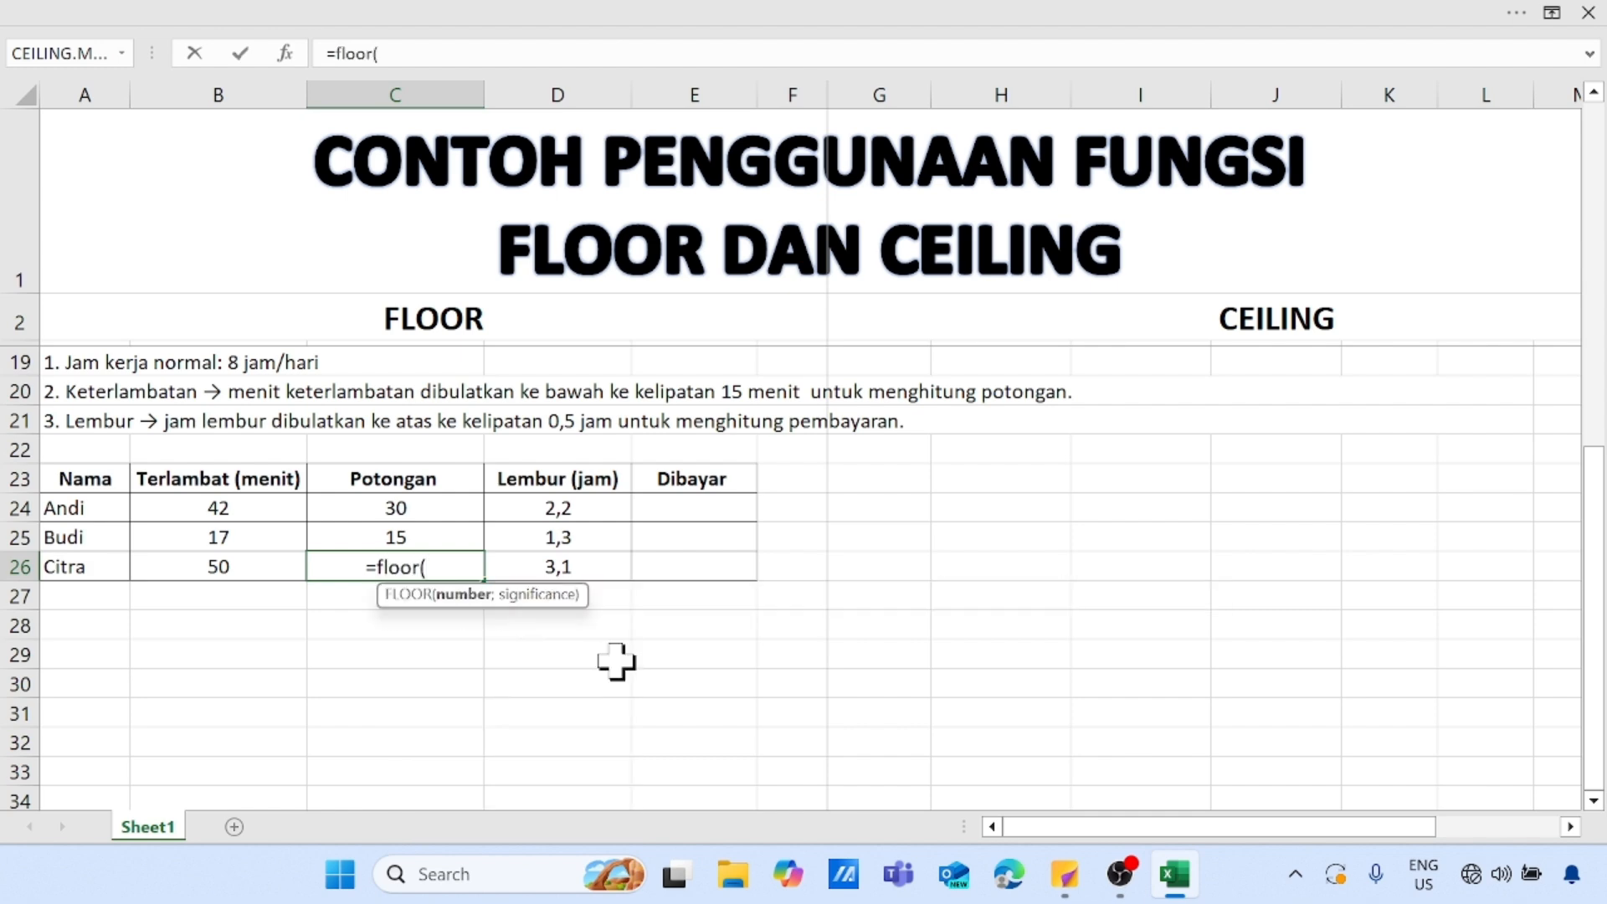
type("5")
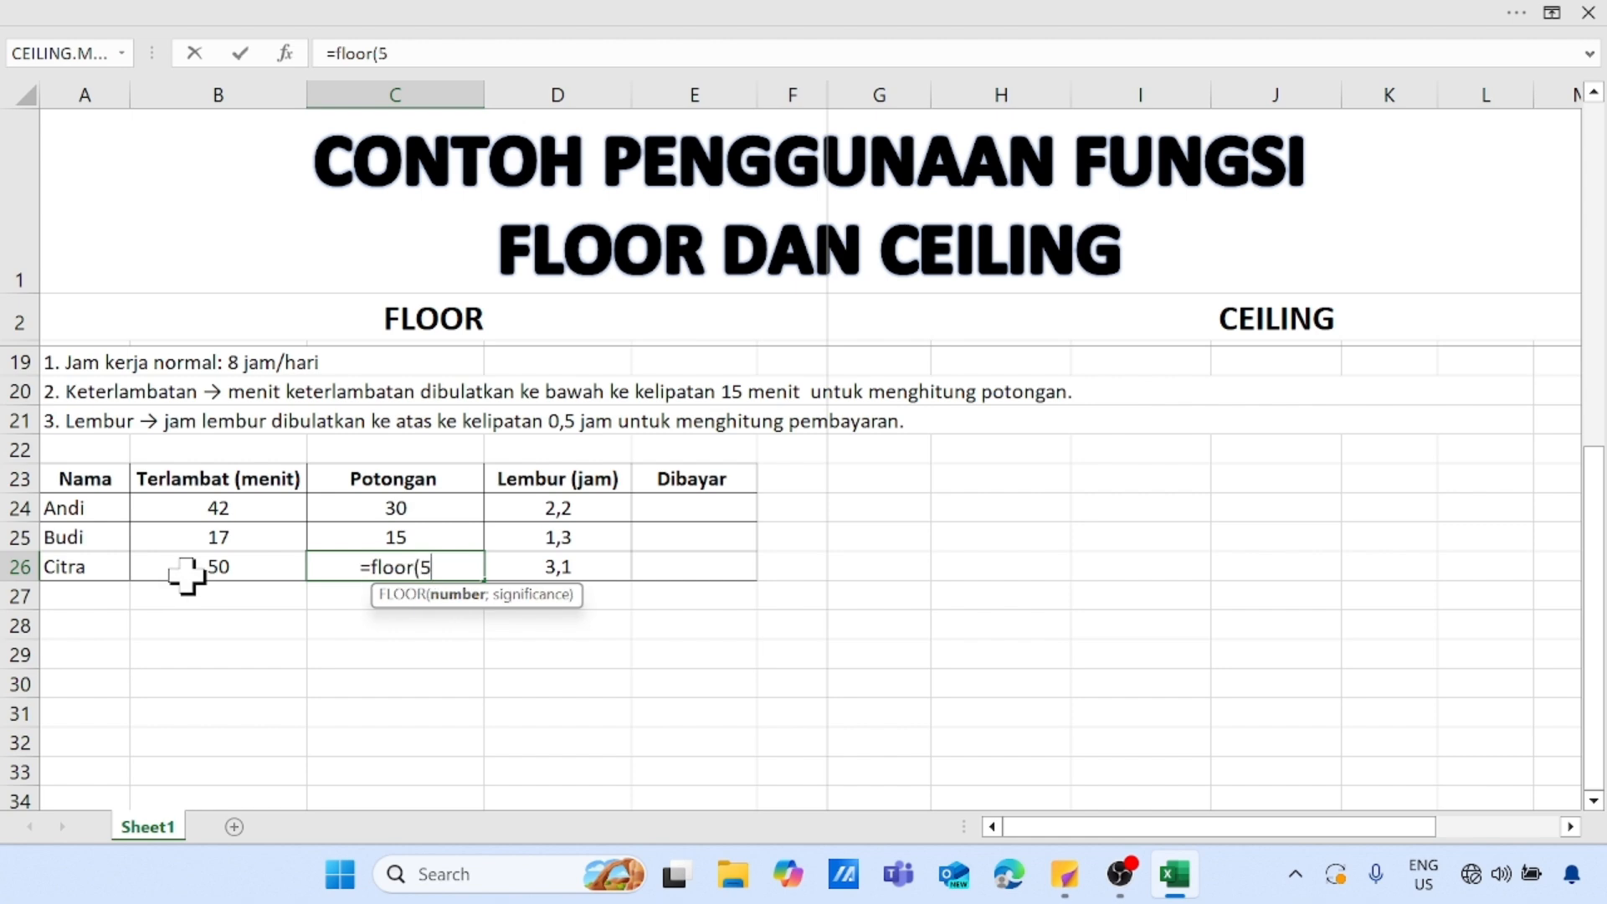
type("0;")
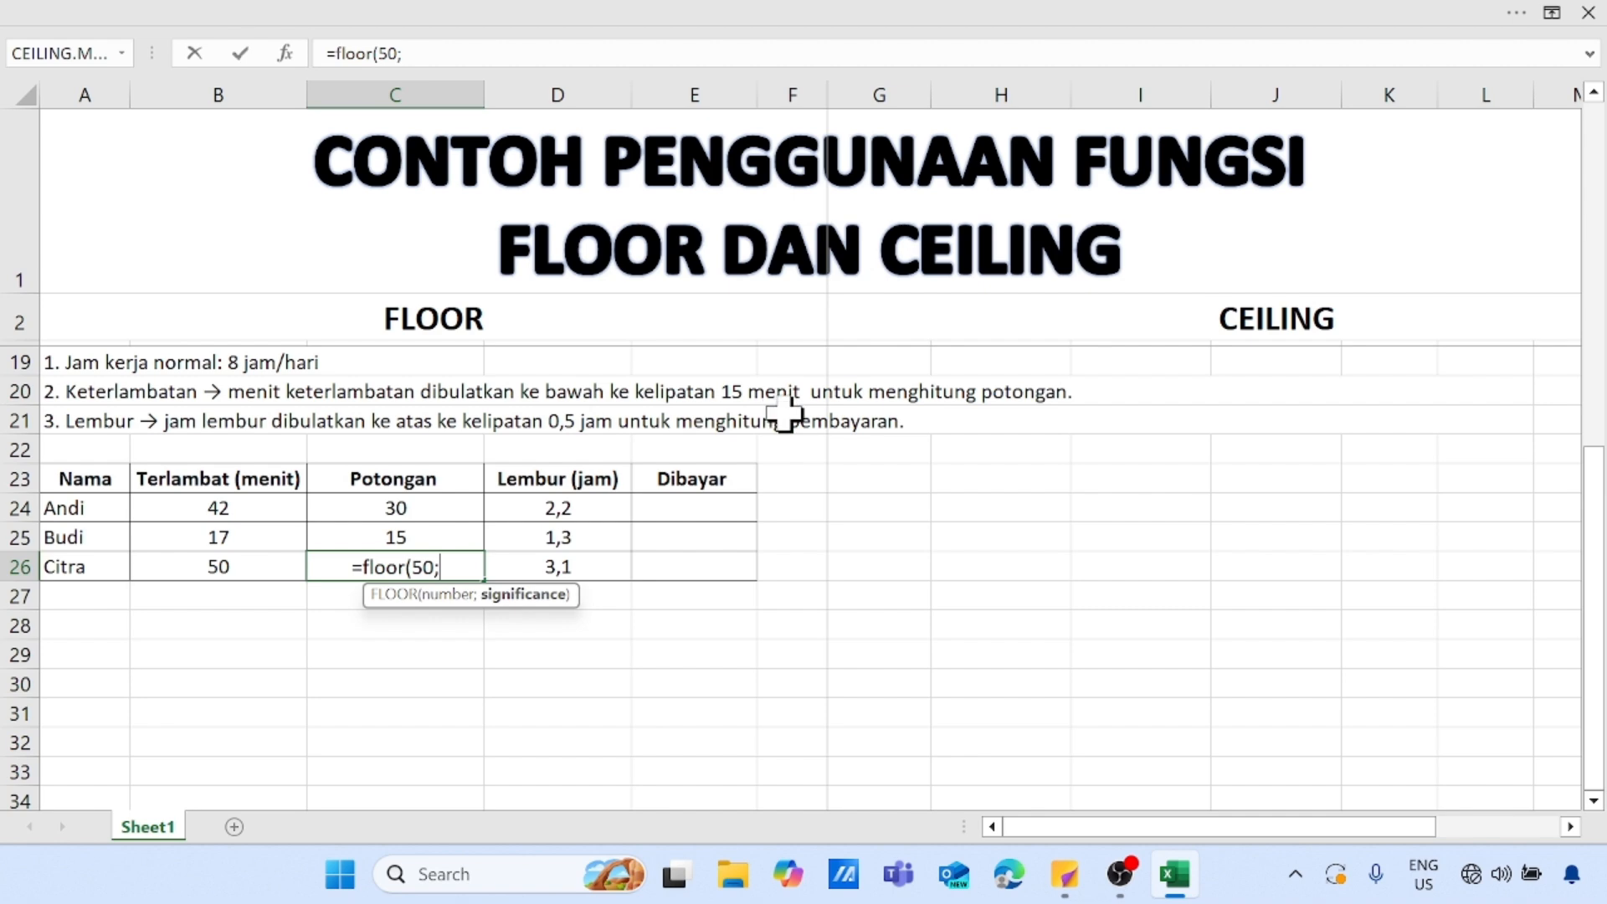
type("15")
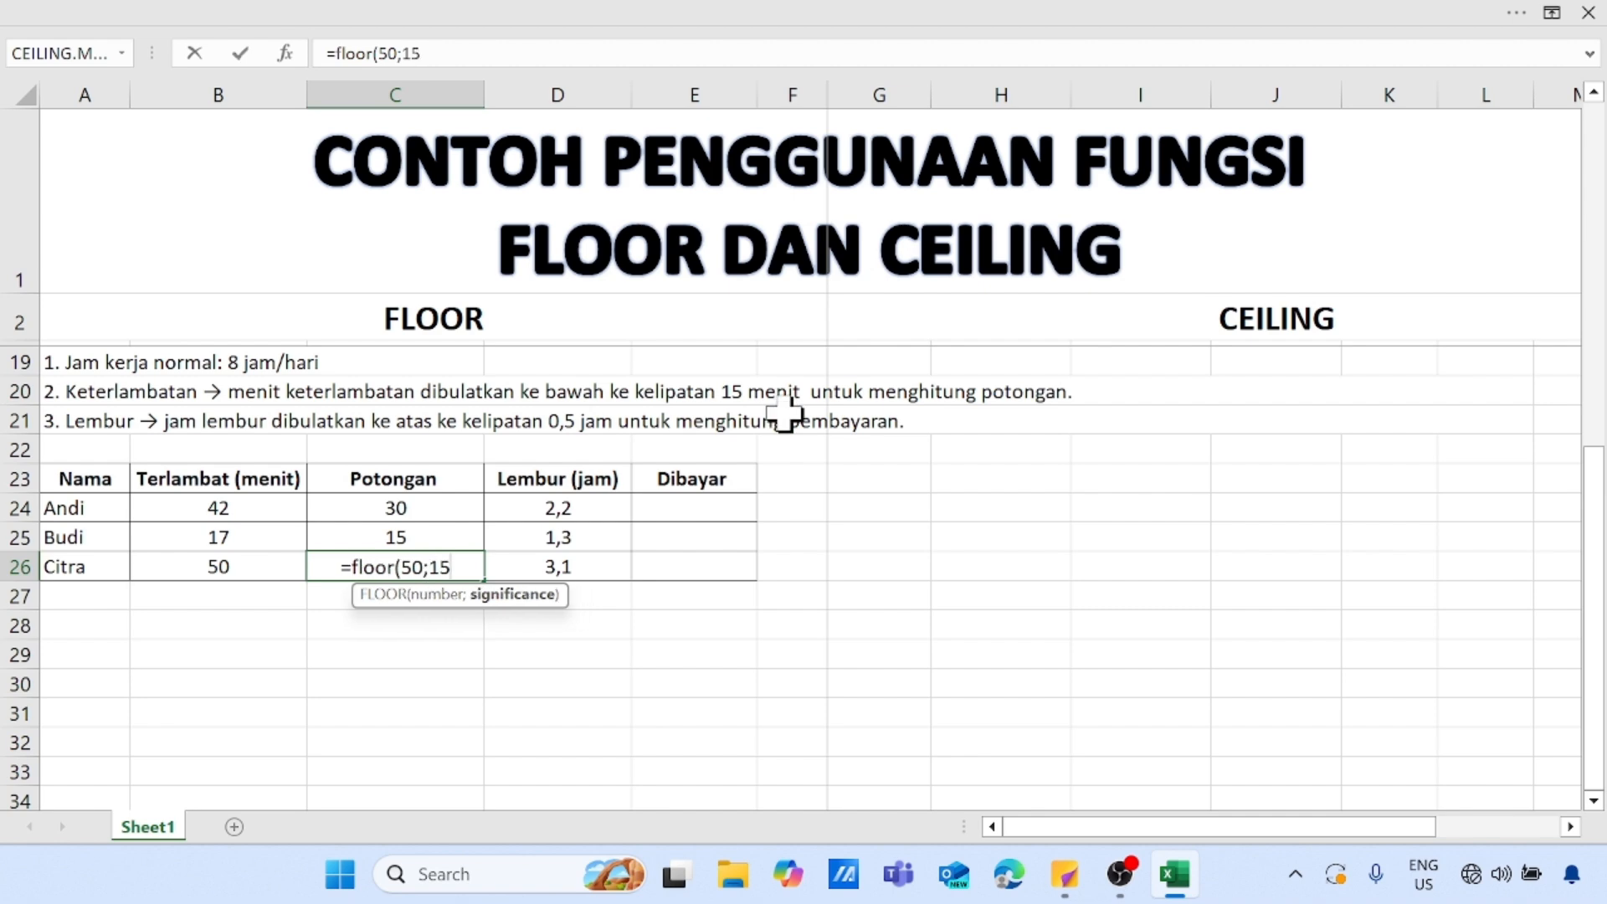
type(")")
key("Return")
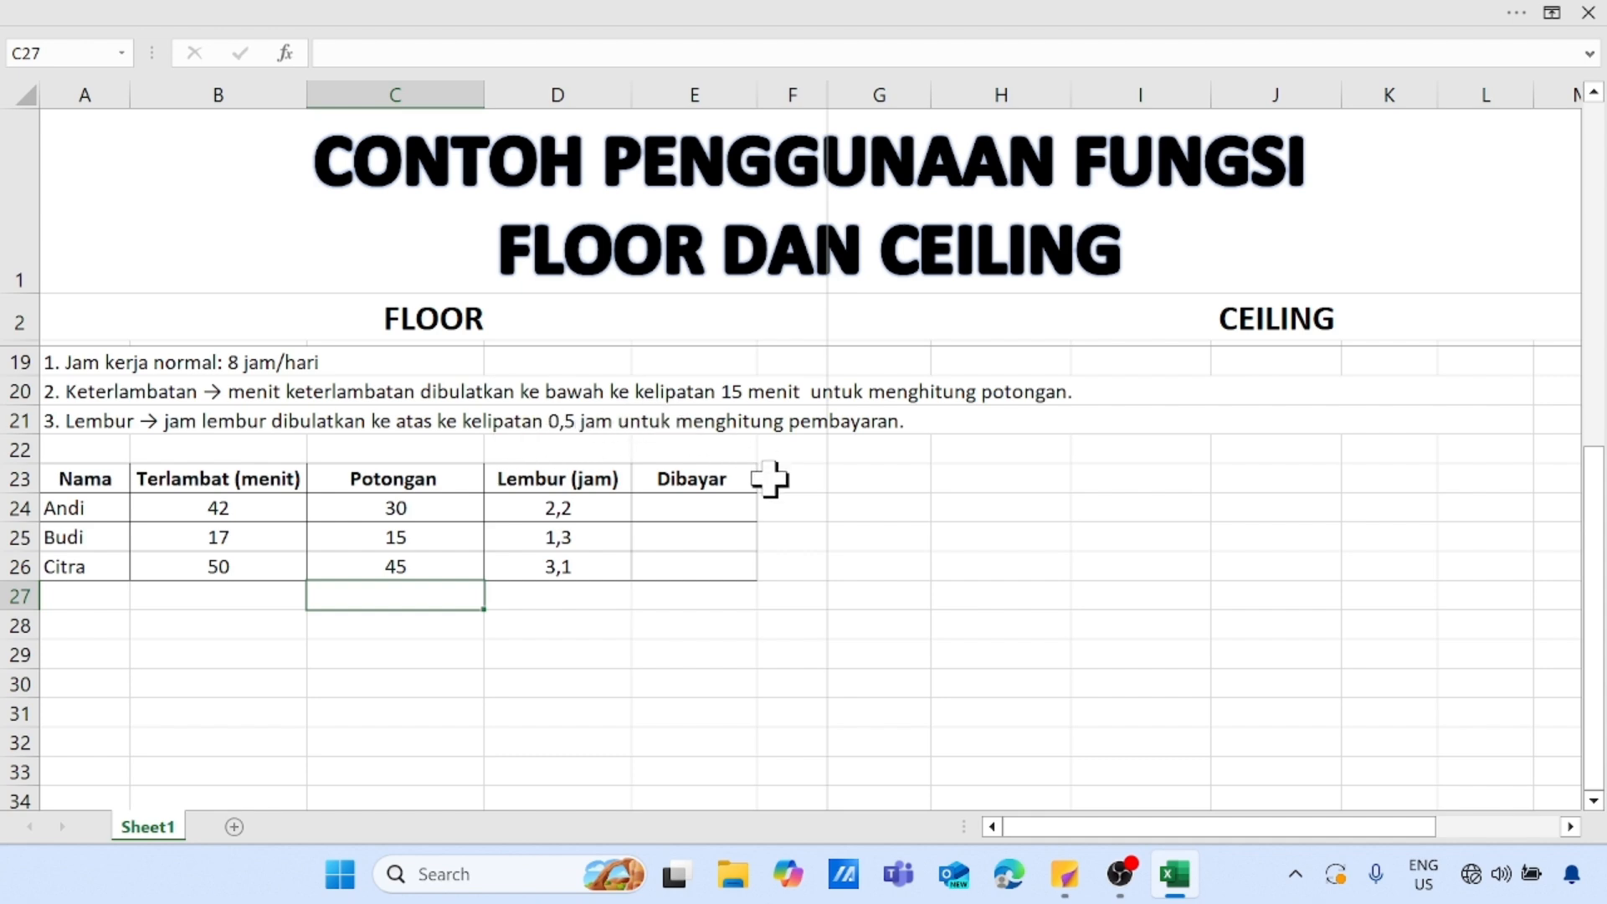
Step: Enter the formula =CEILING(2,2;0,5) in cell E24 of the Dibayar column
left_click(701, 513)
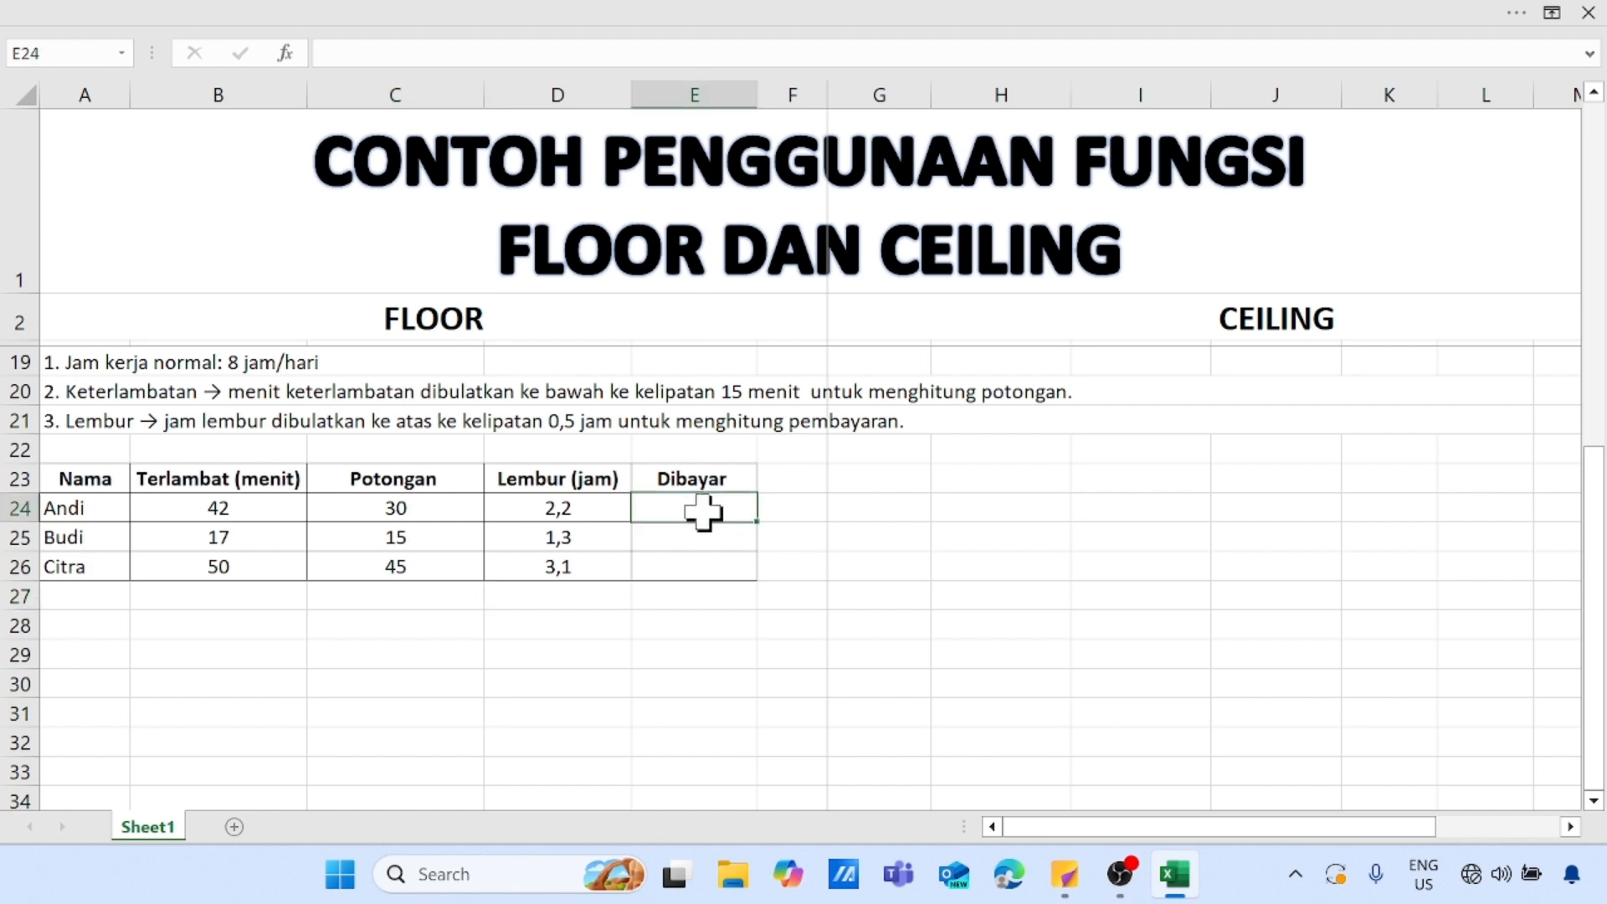
type("=")
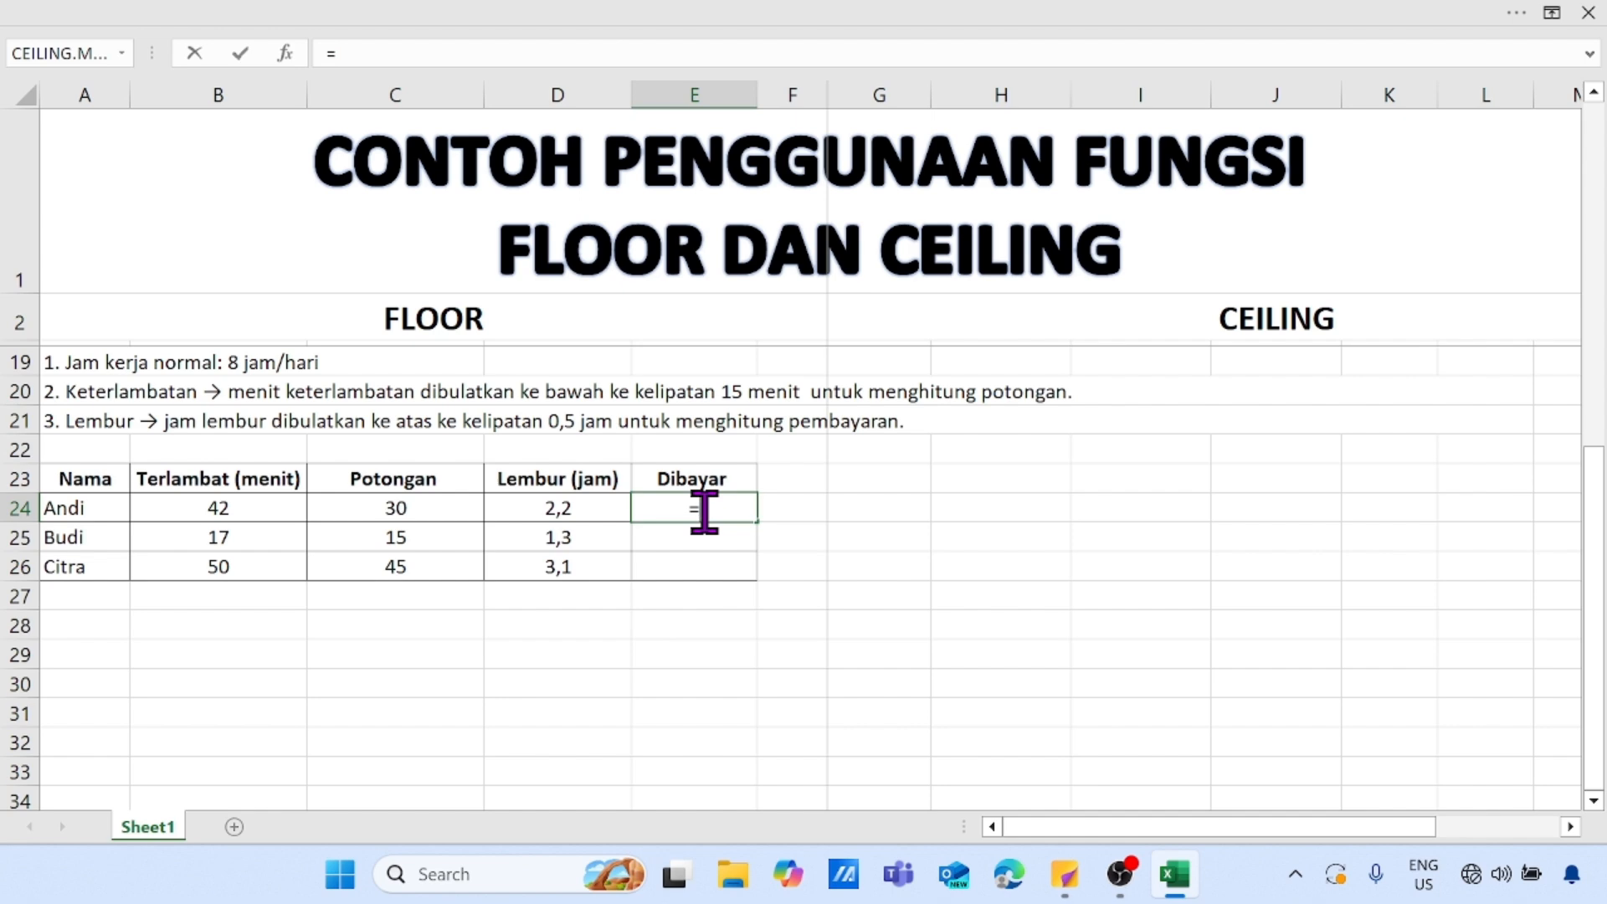
type("ceil")
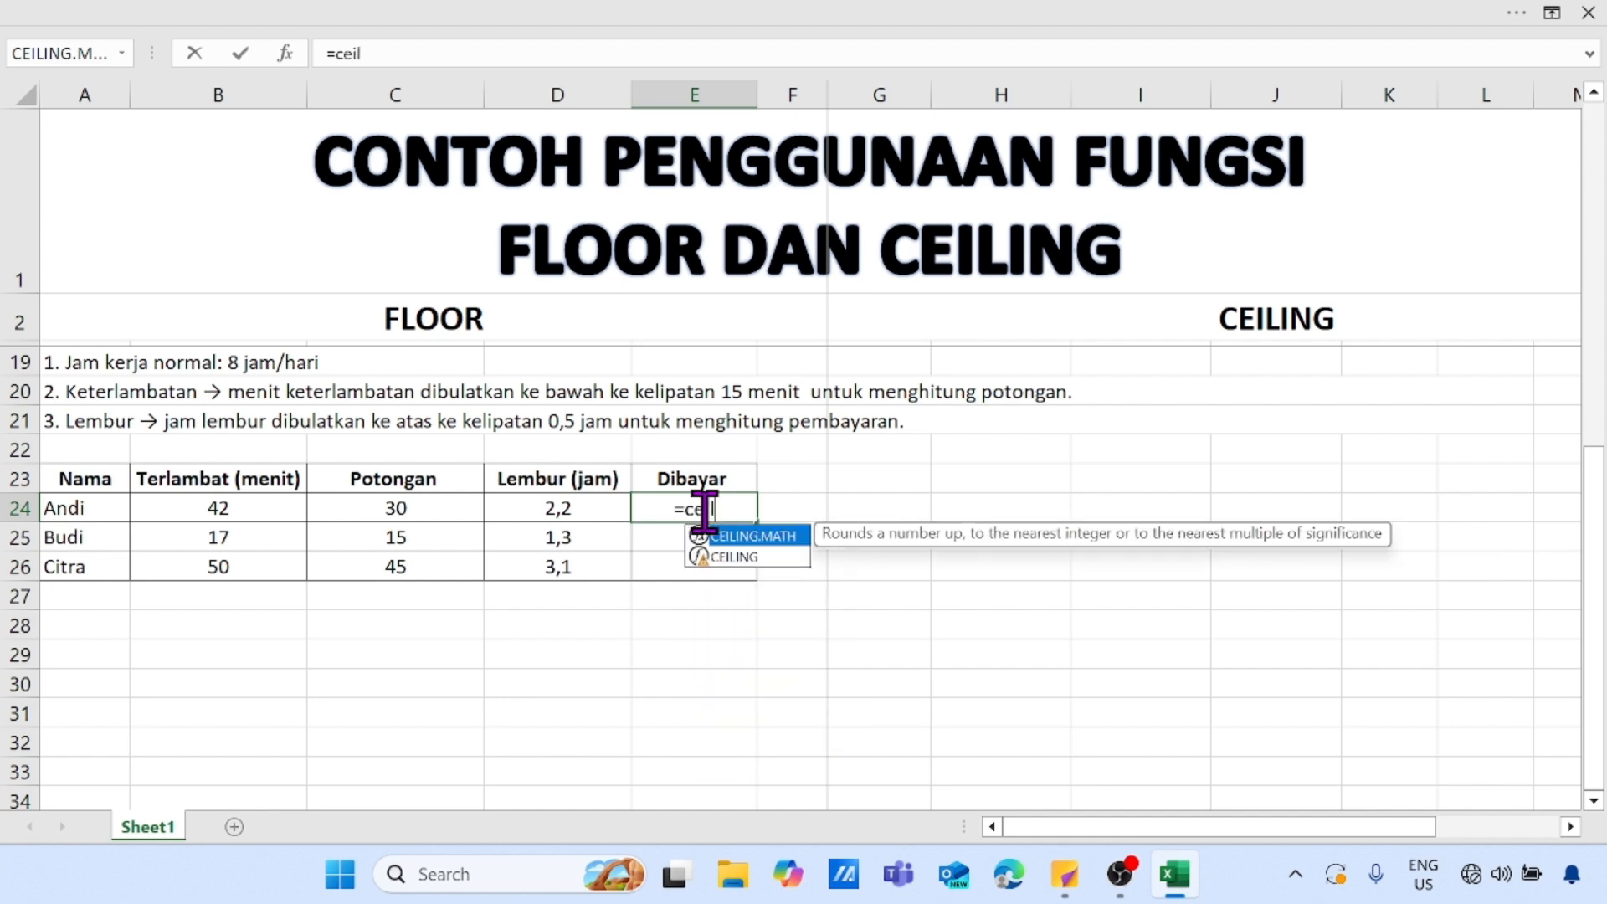
type("ing(")
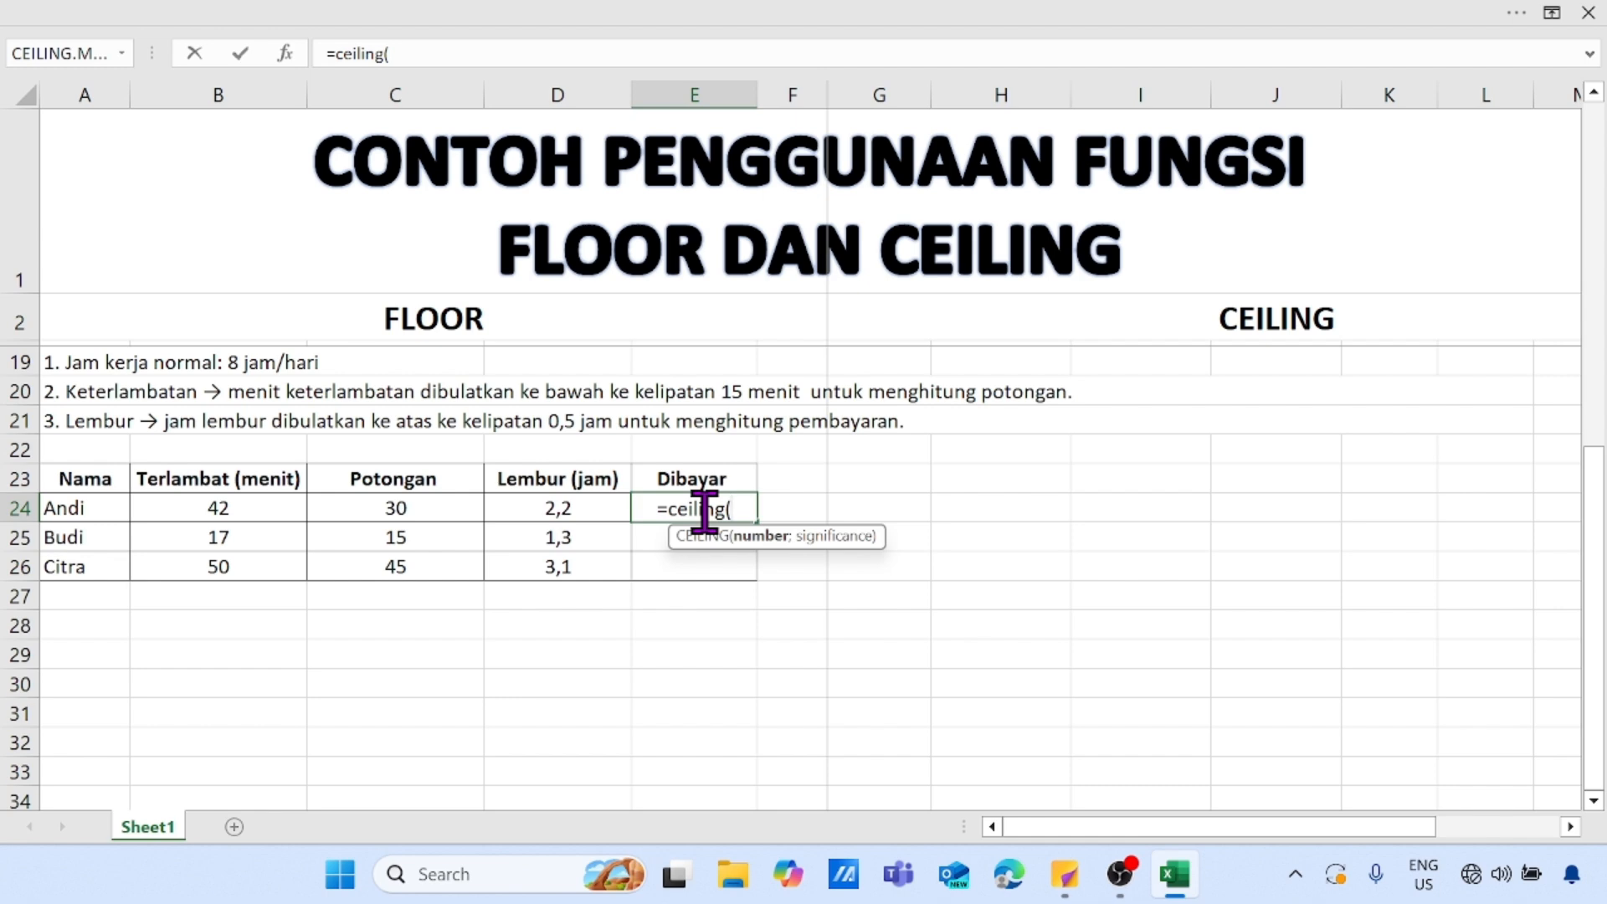
type("2,2")
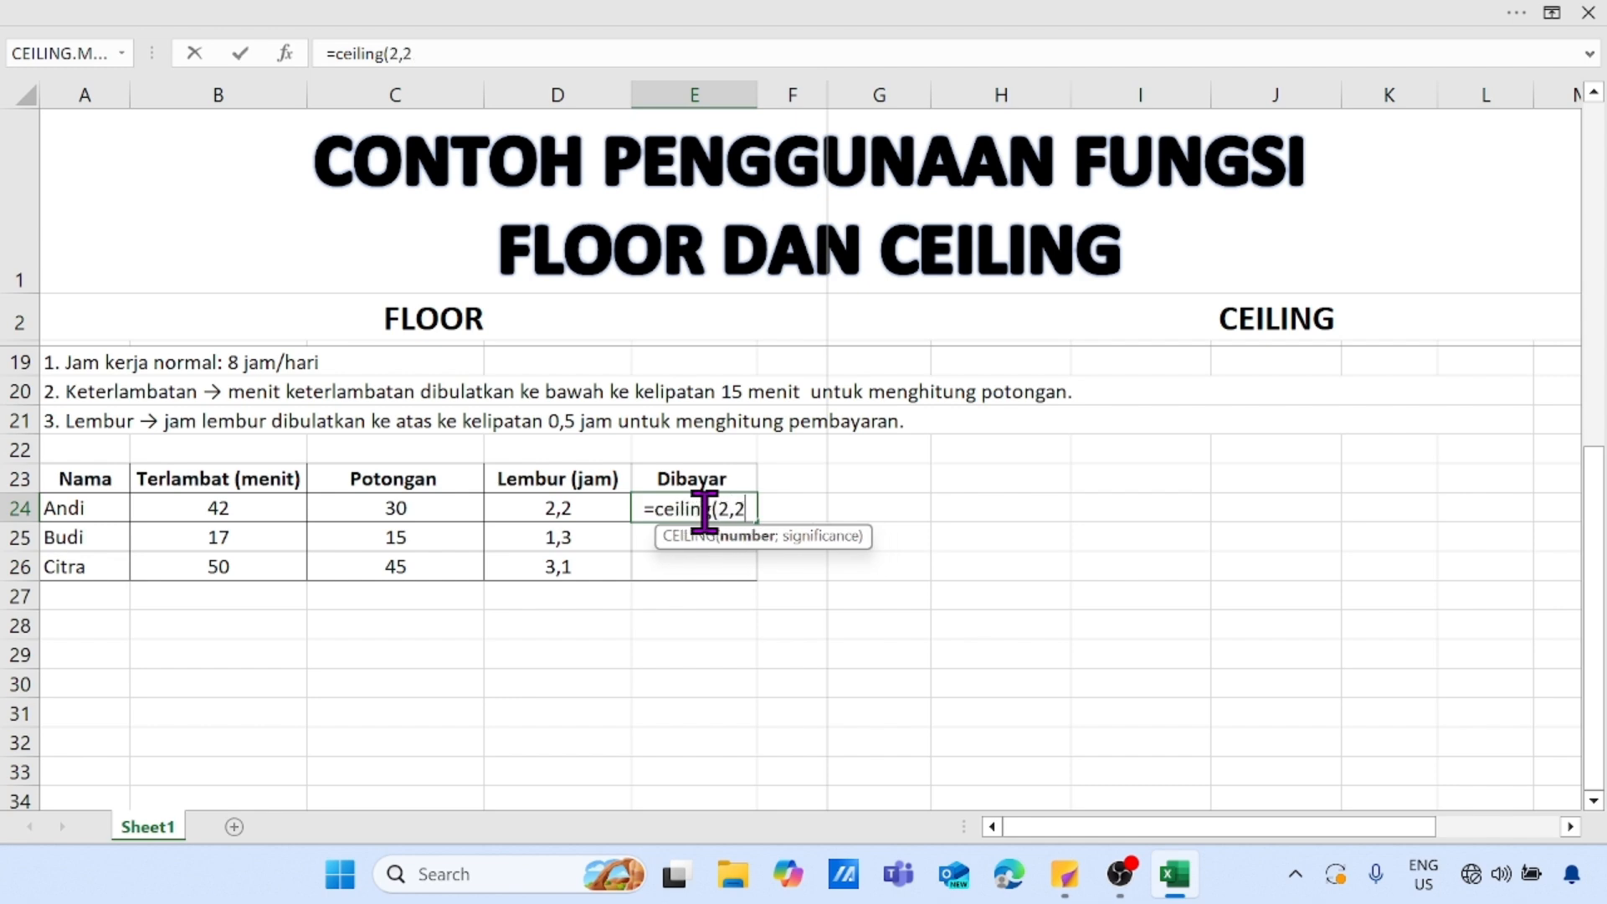
type(";")
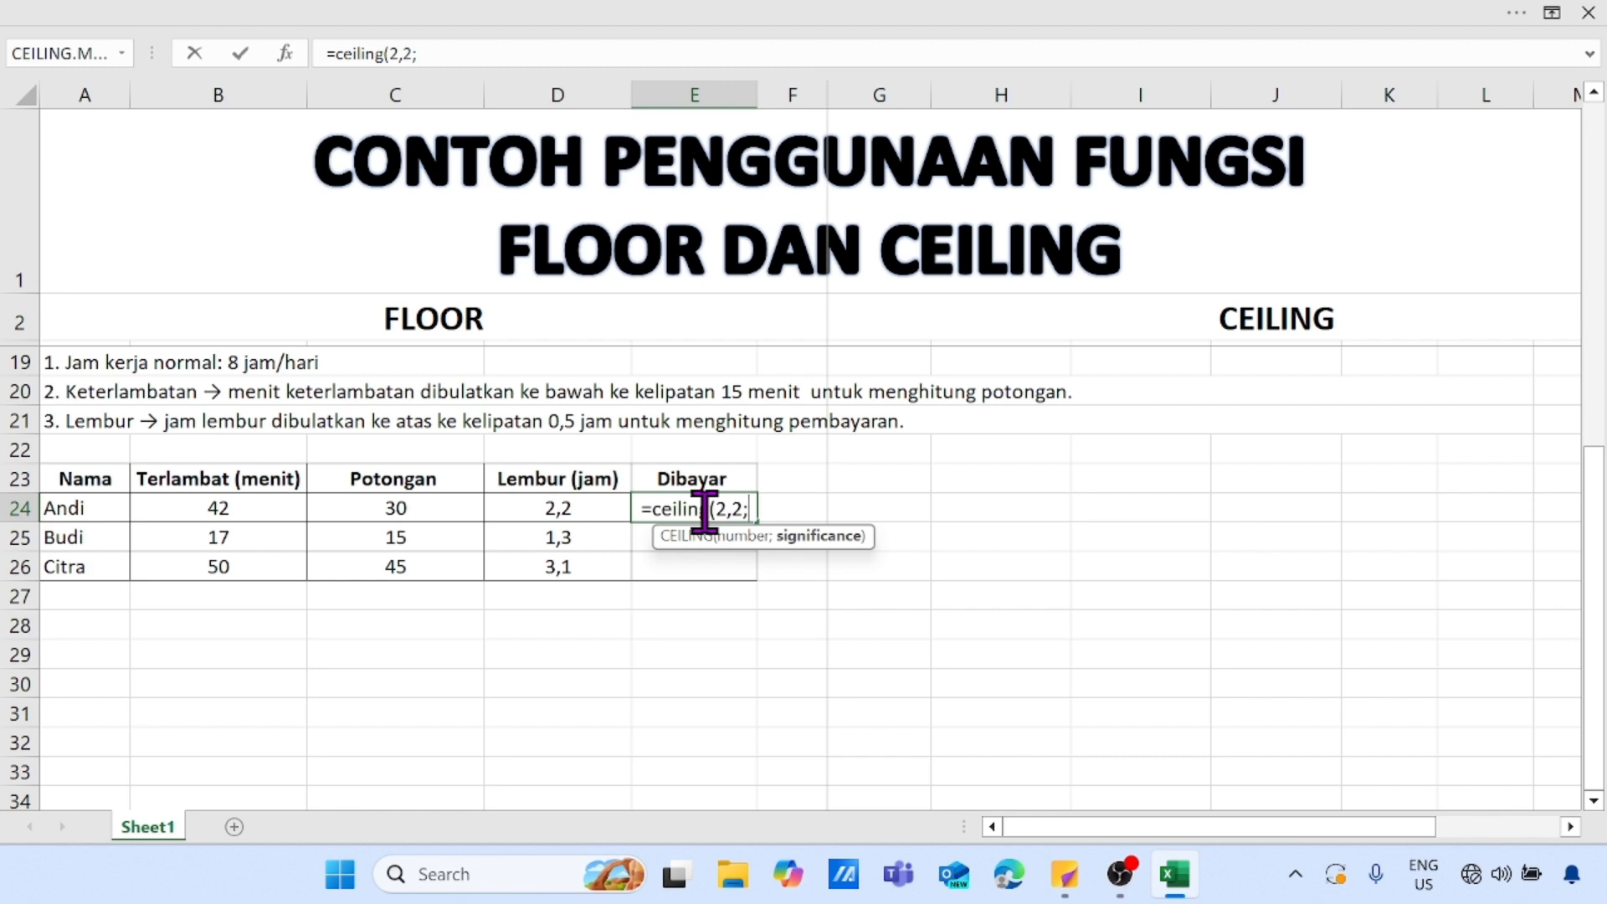
type("0,5")
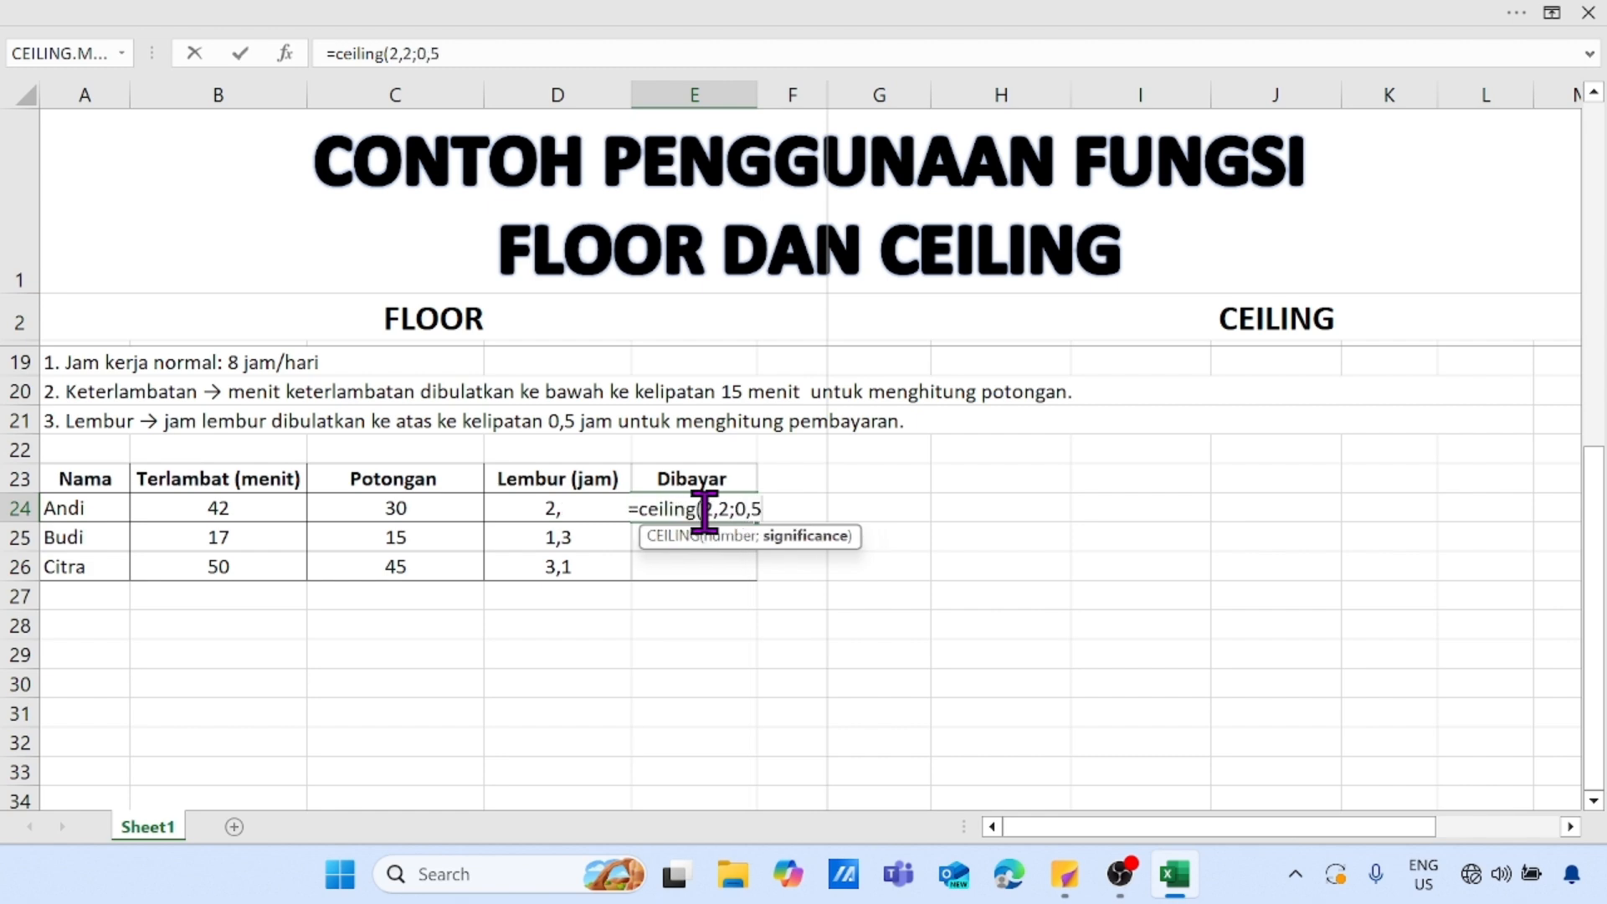
type(")")
key("Return")
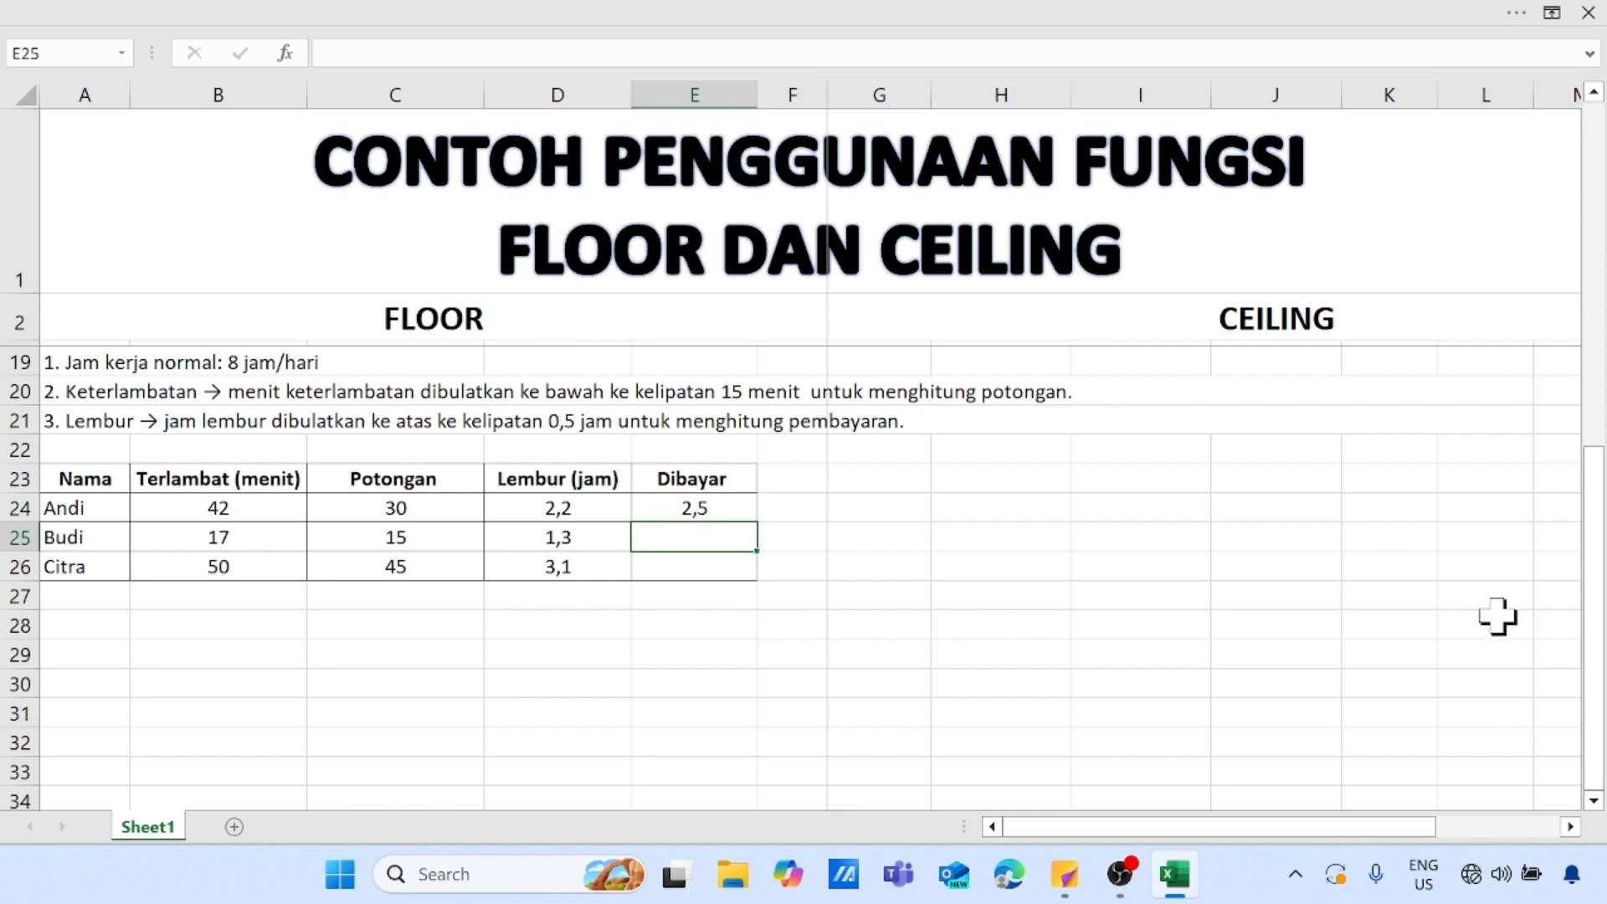
Step: Enter the formula =CEILING(1,3;0,5) in cell E25 of the Dibayar column
type("=c")
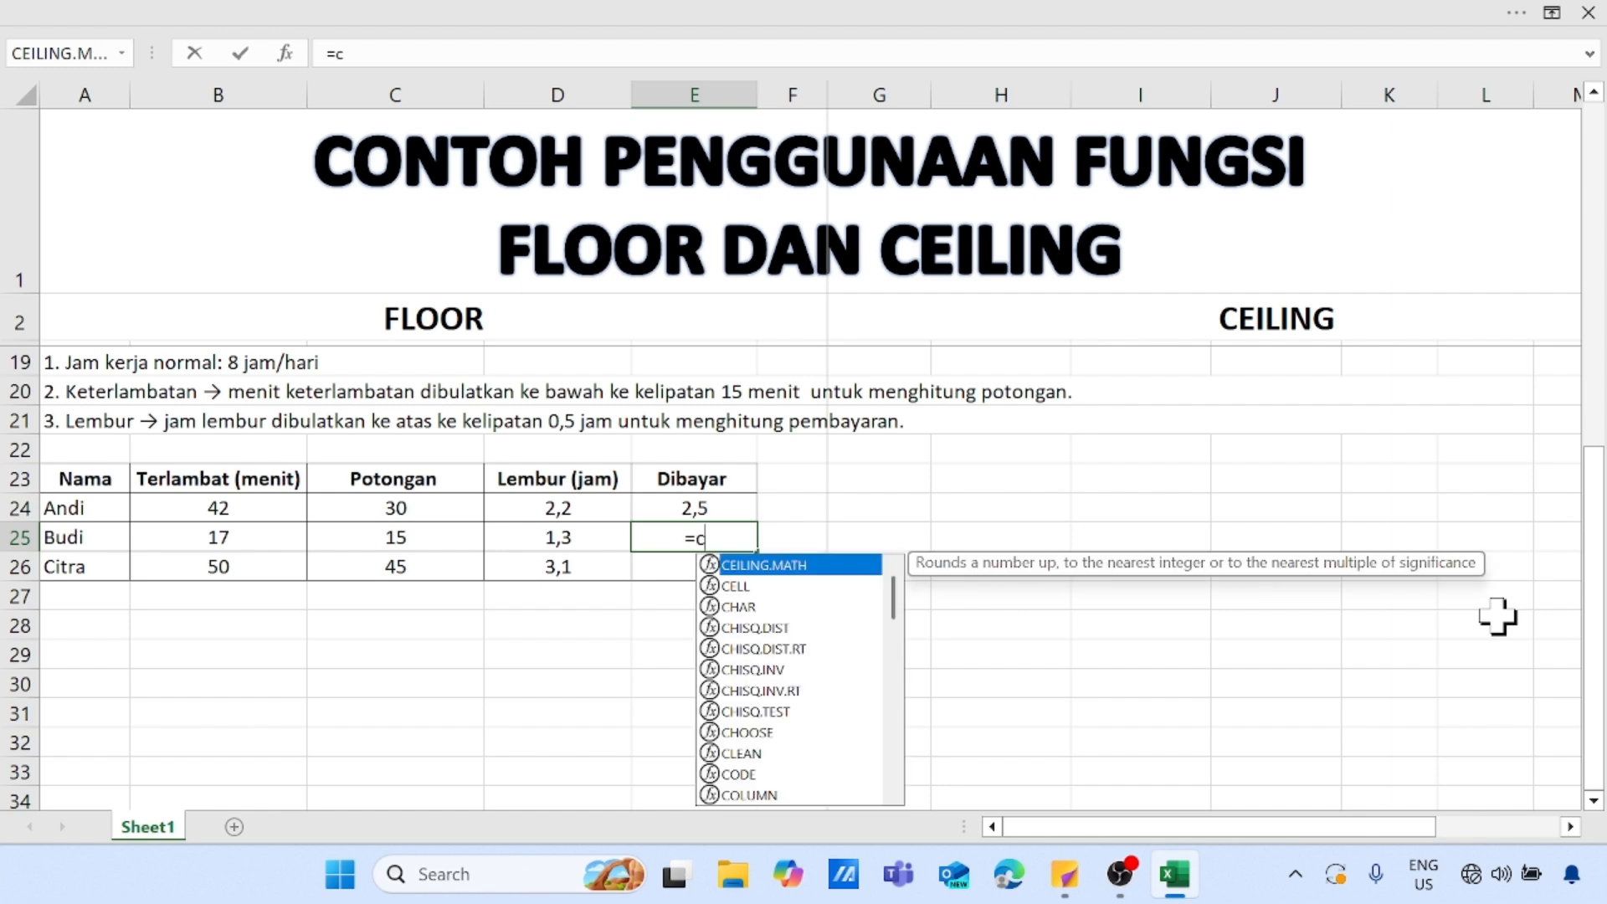
type("eiling")
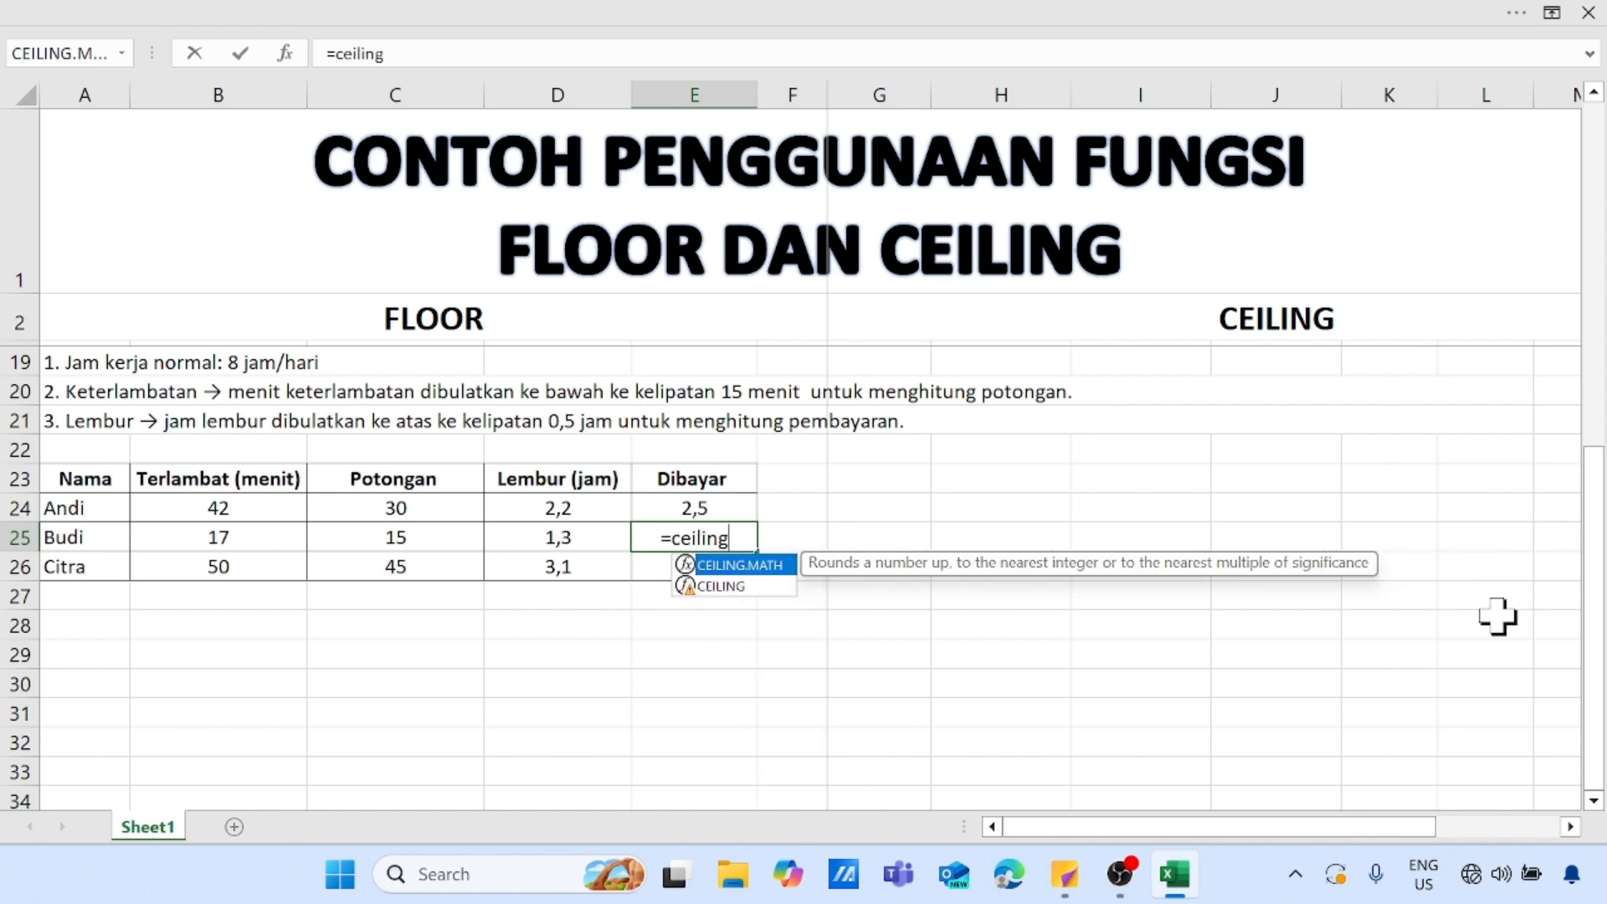
type("(")
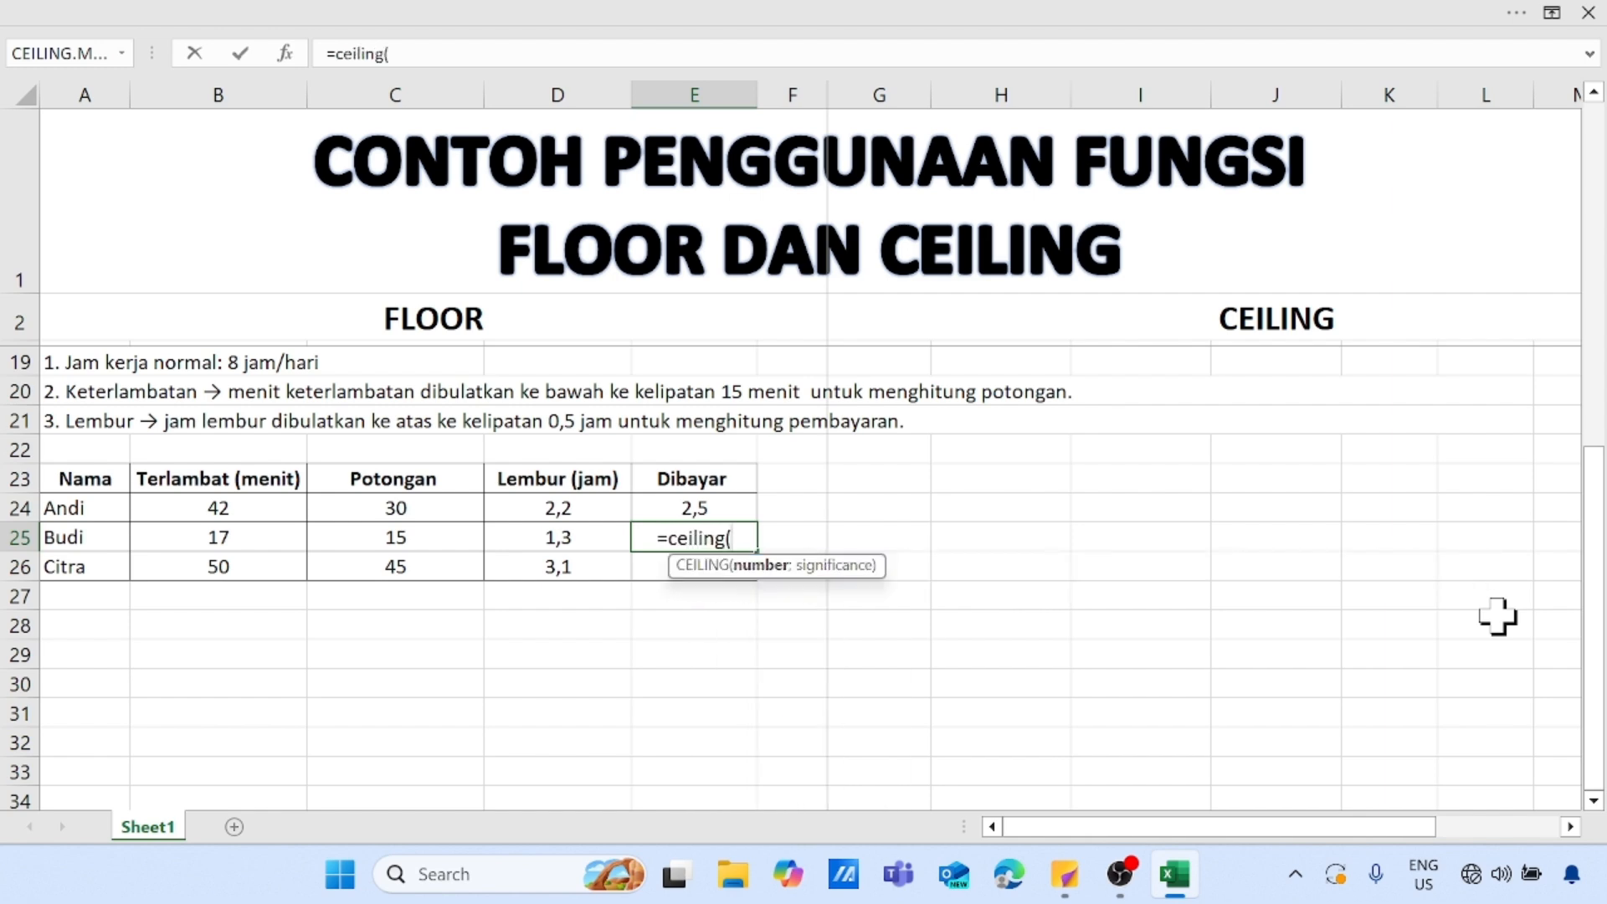
type("1,3")
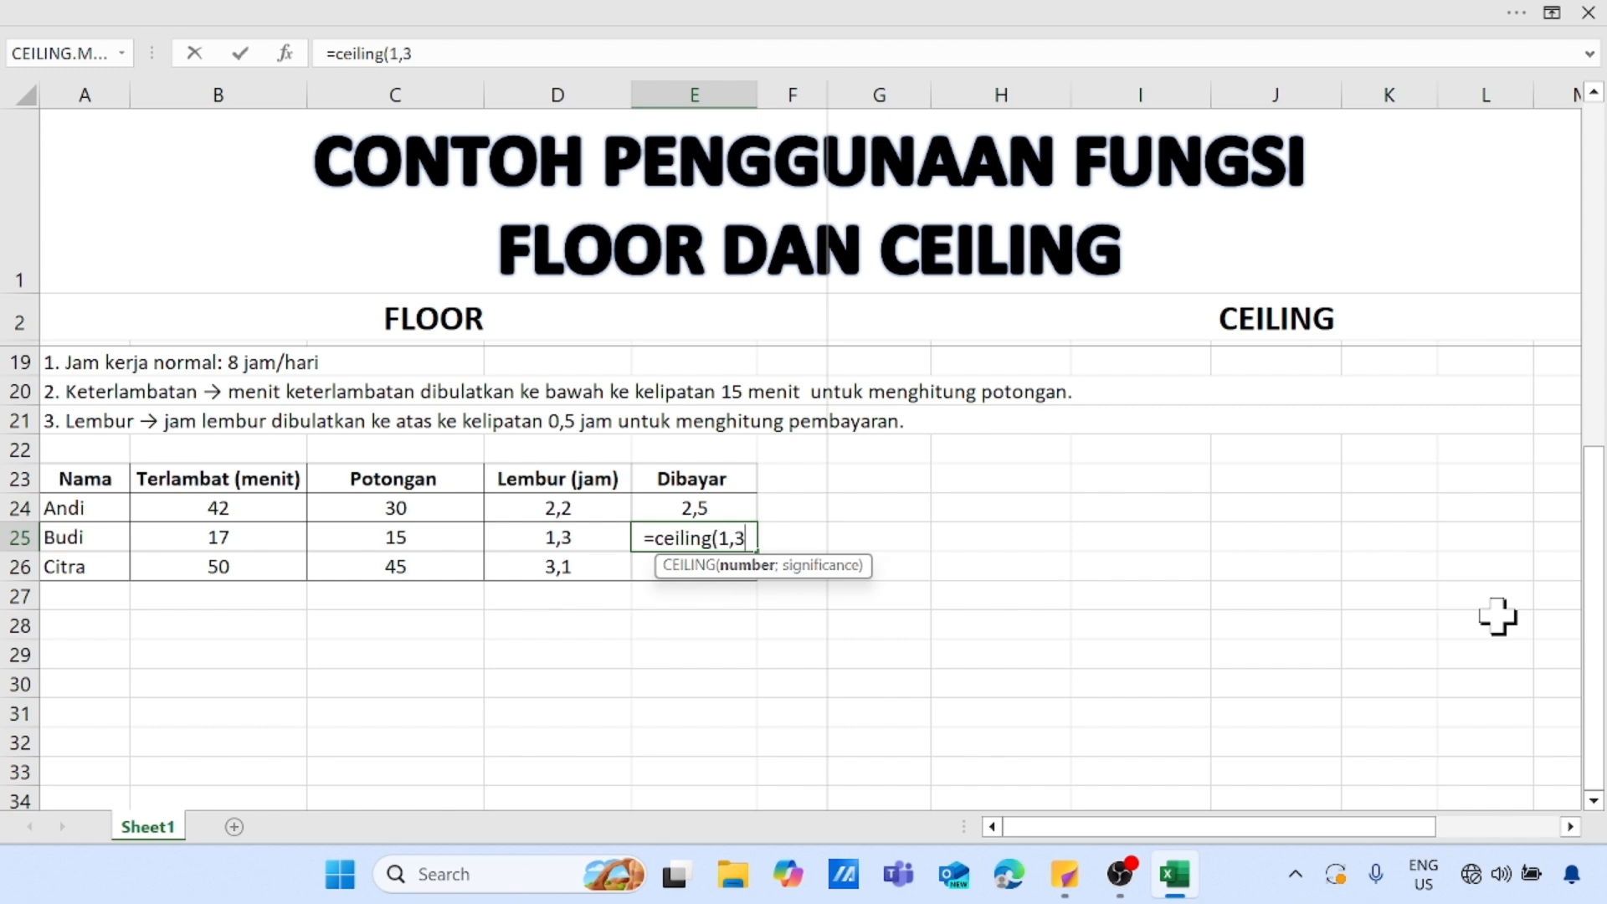
type(";")
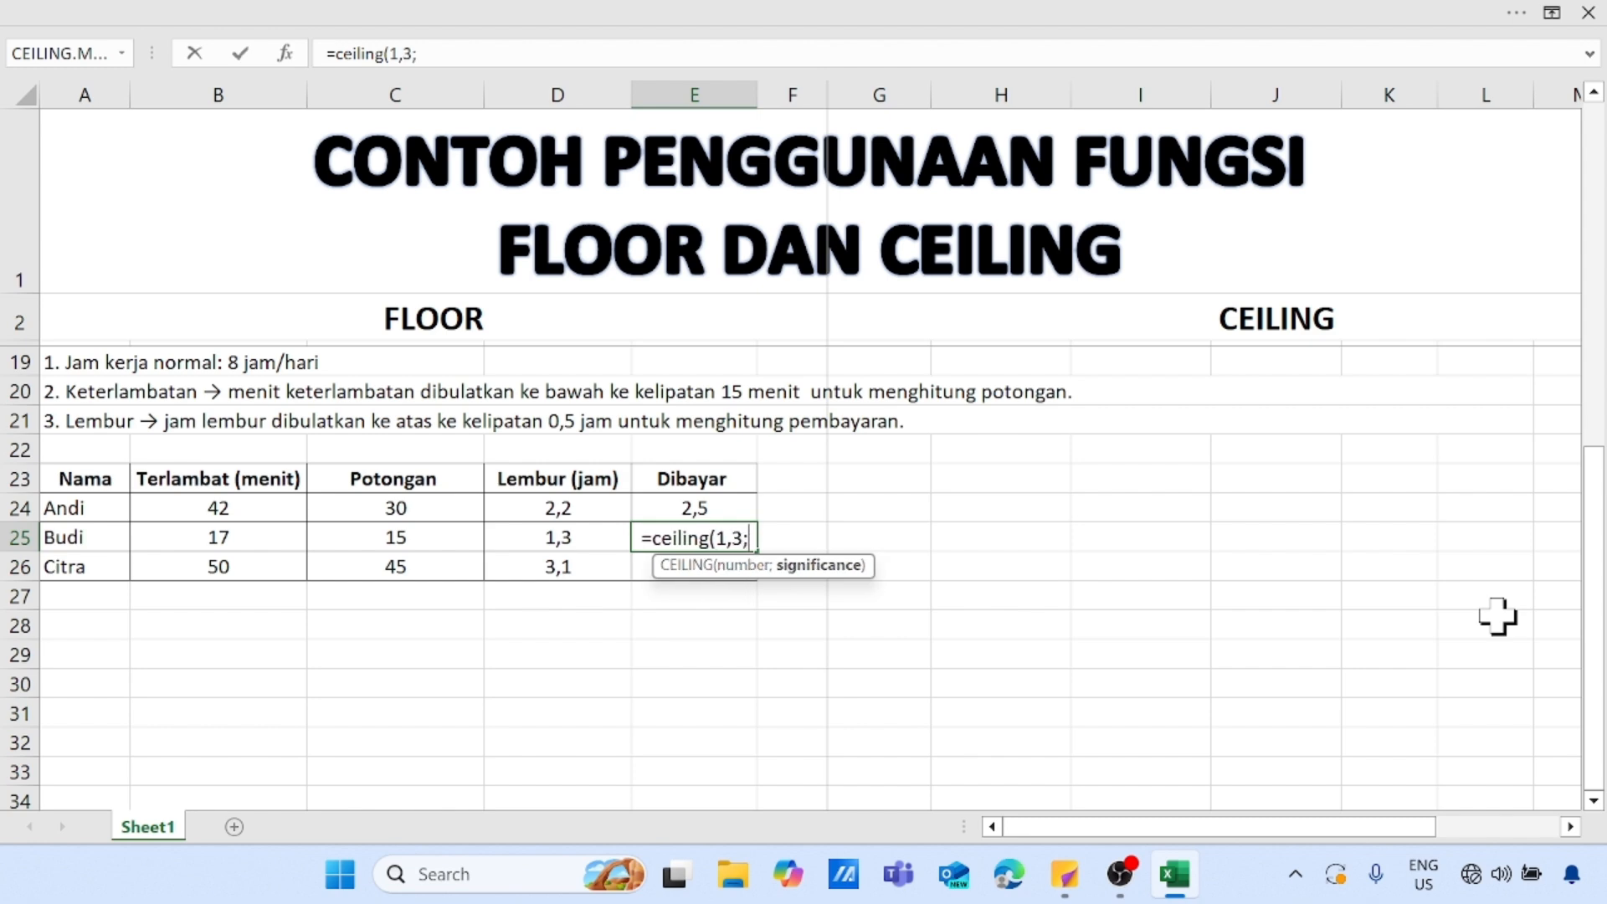
type("0,5")
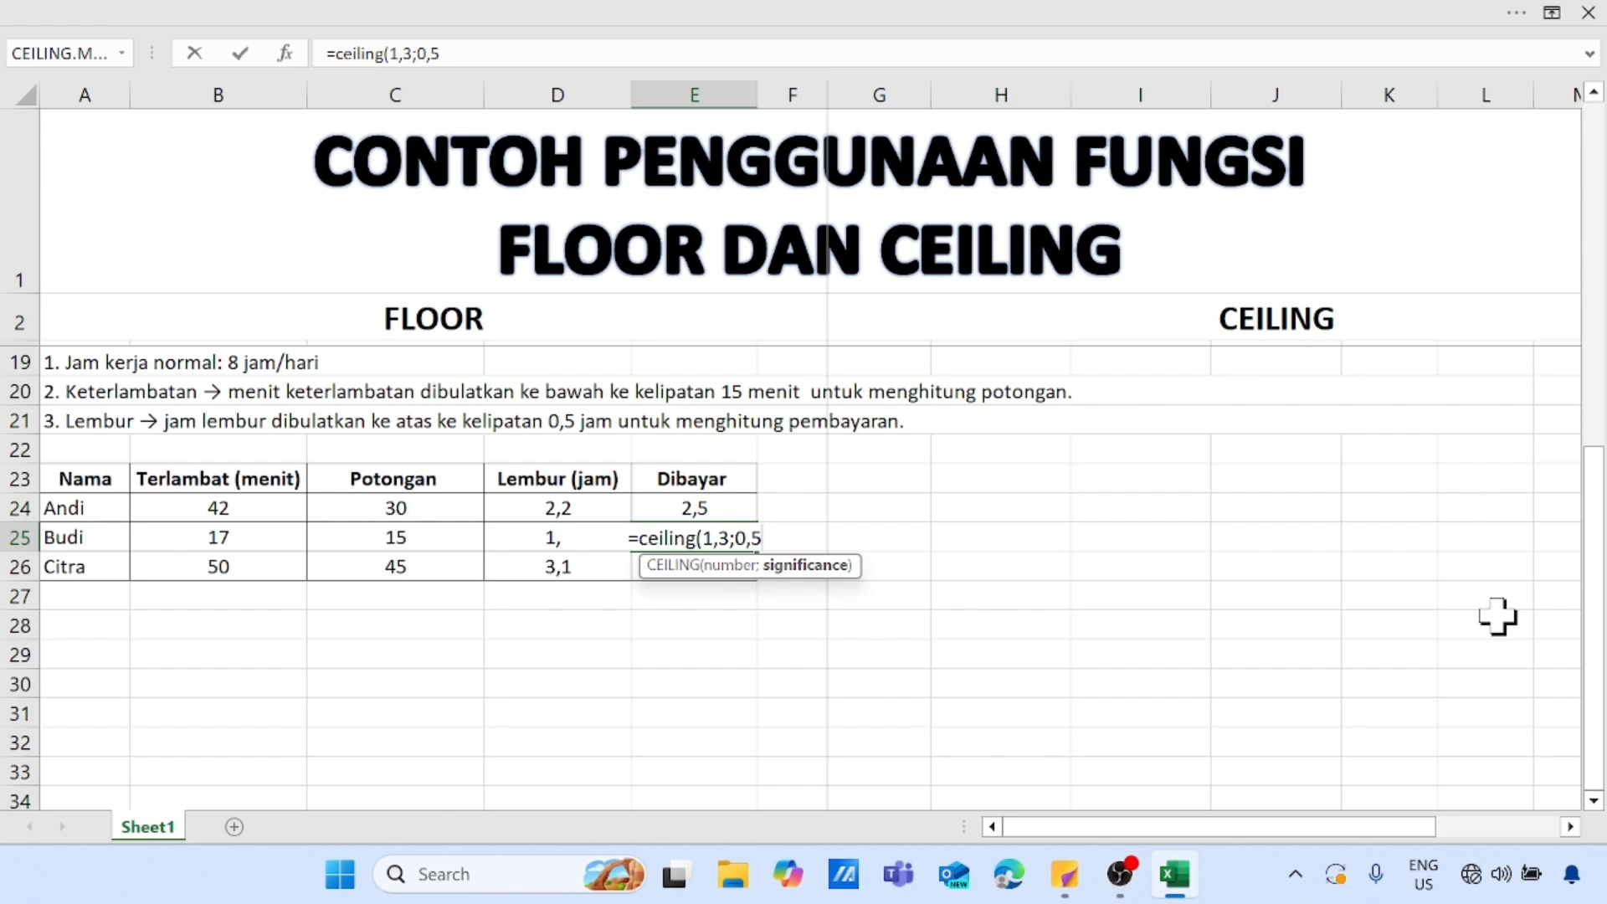
key("Return")
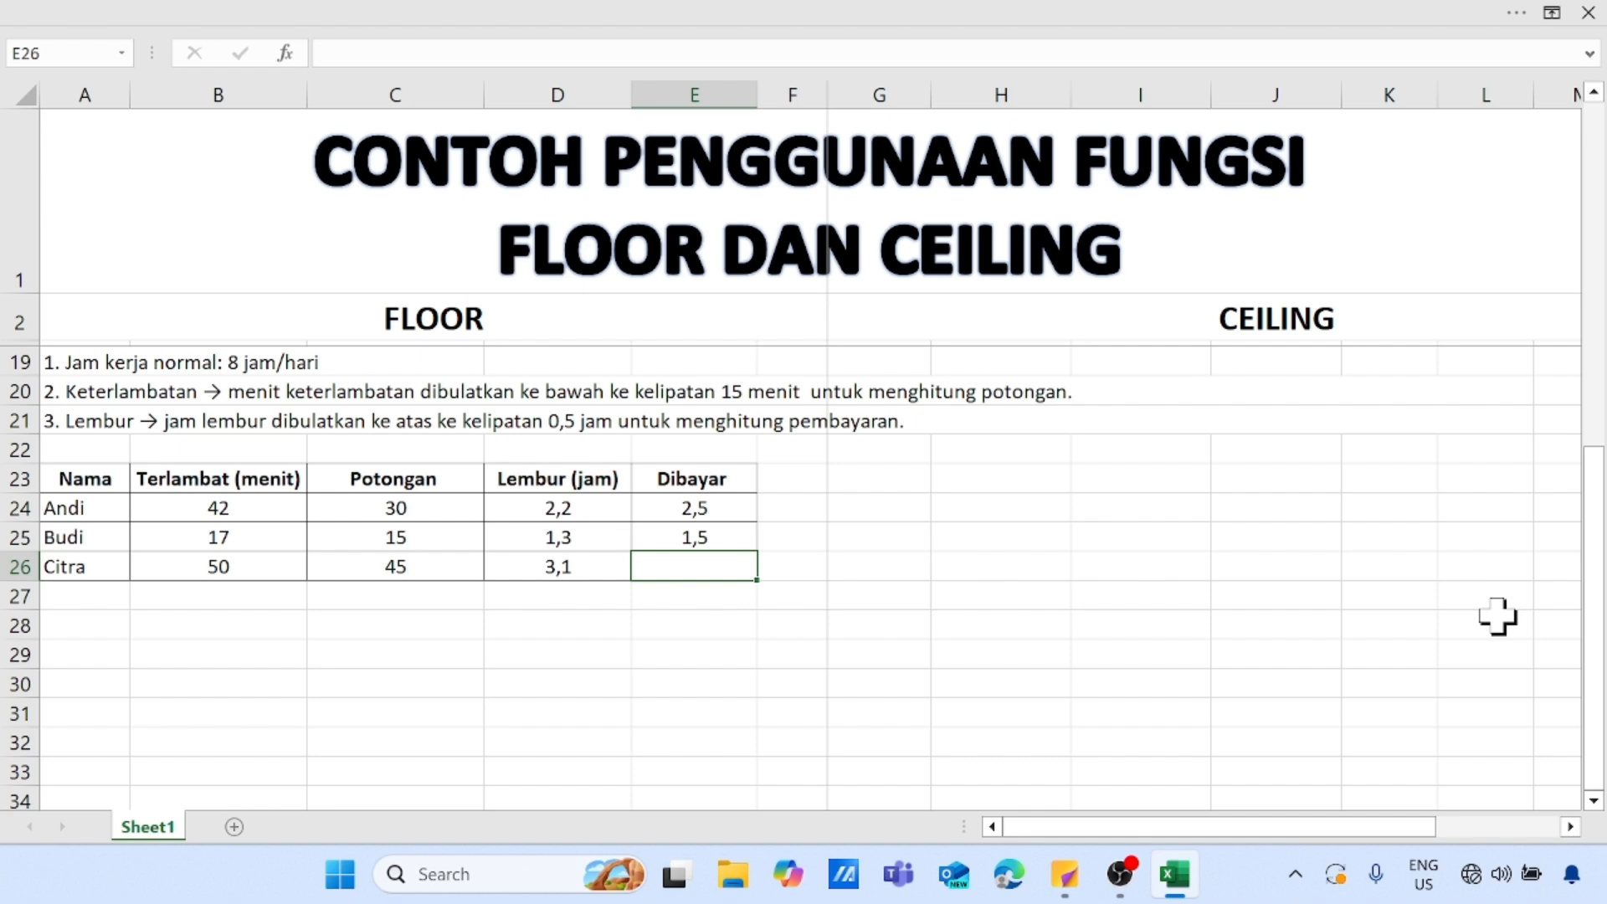
Step: Enter the formula =CEILING(3,1;0,5) in cell E26 of the Dibayar column
type("=cei")
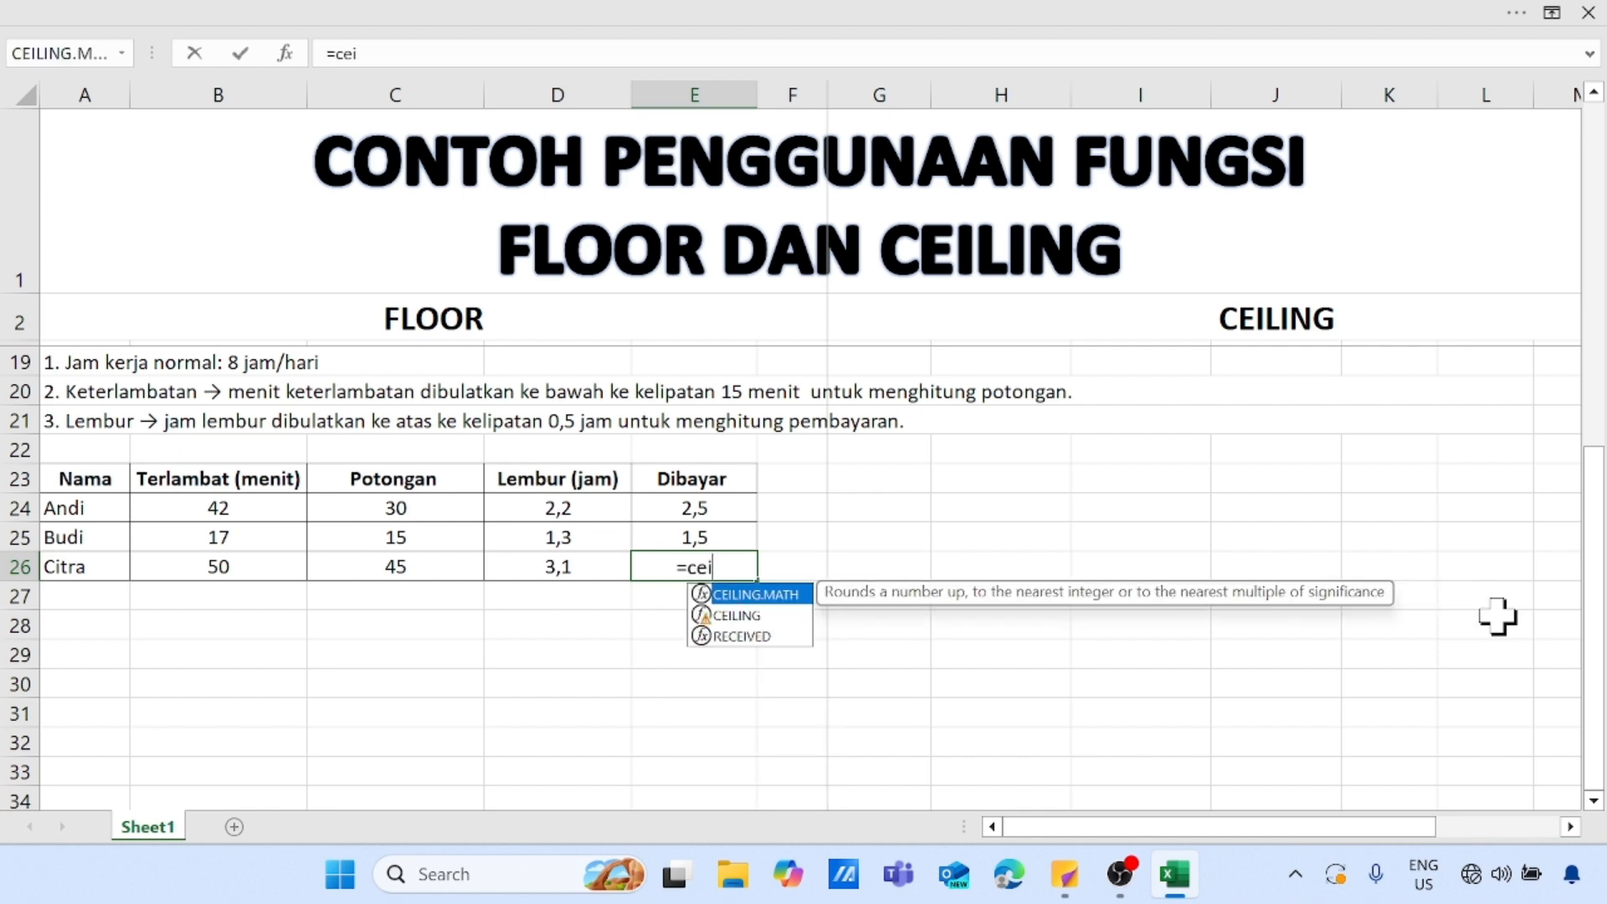
type("ling(")
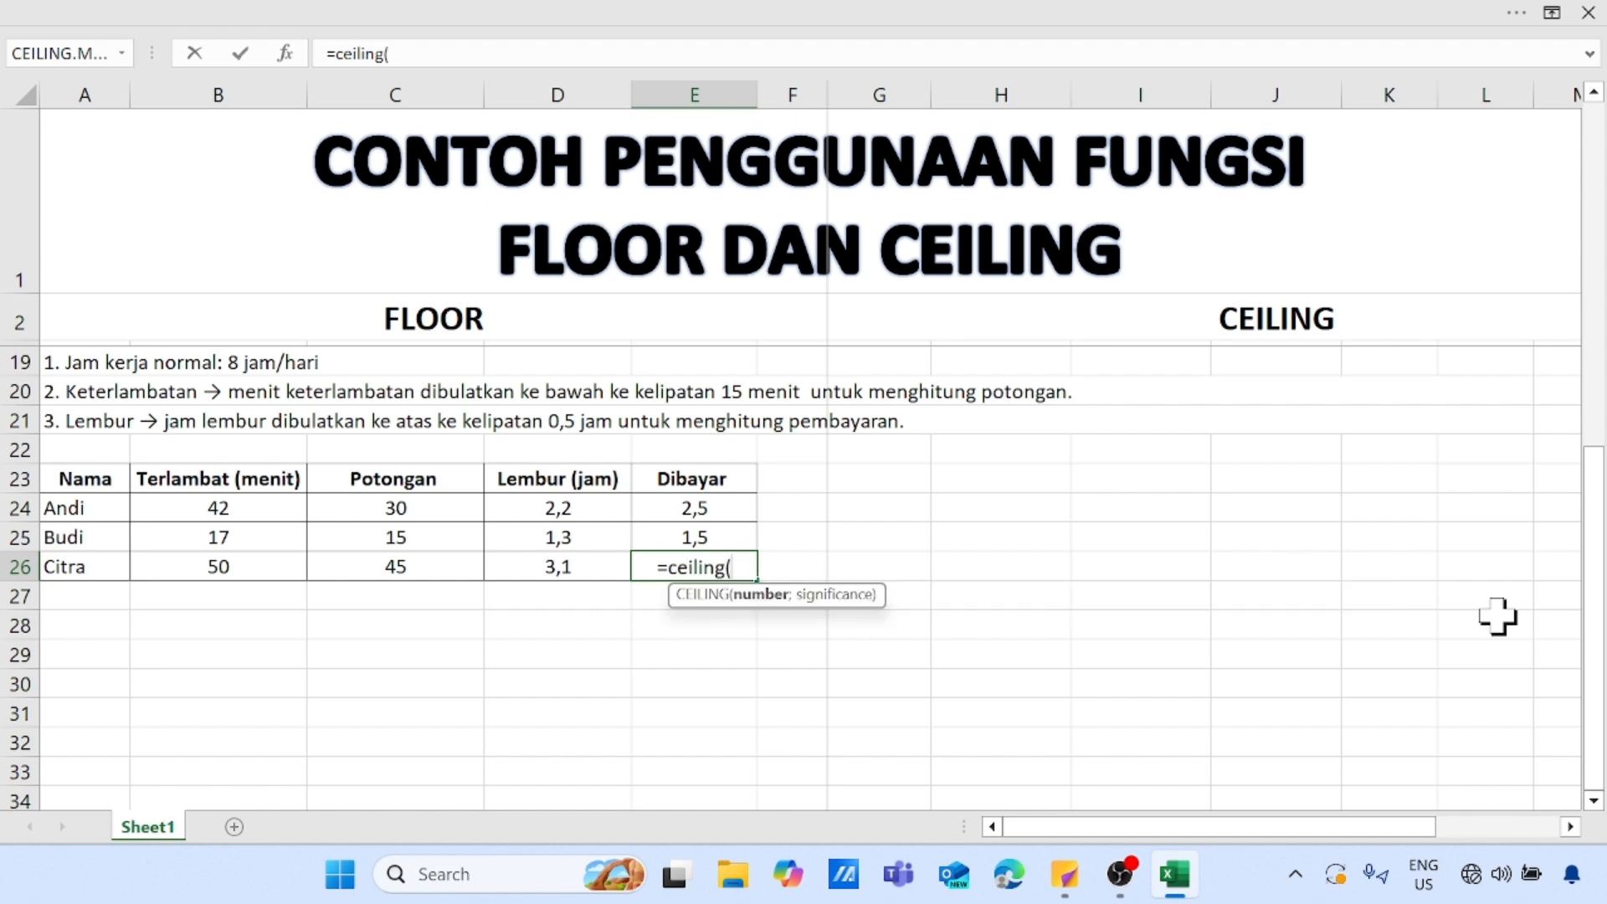
type("3,1")
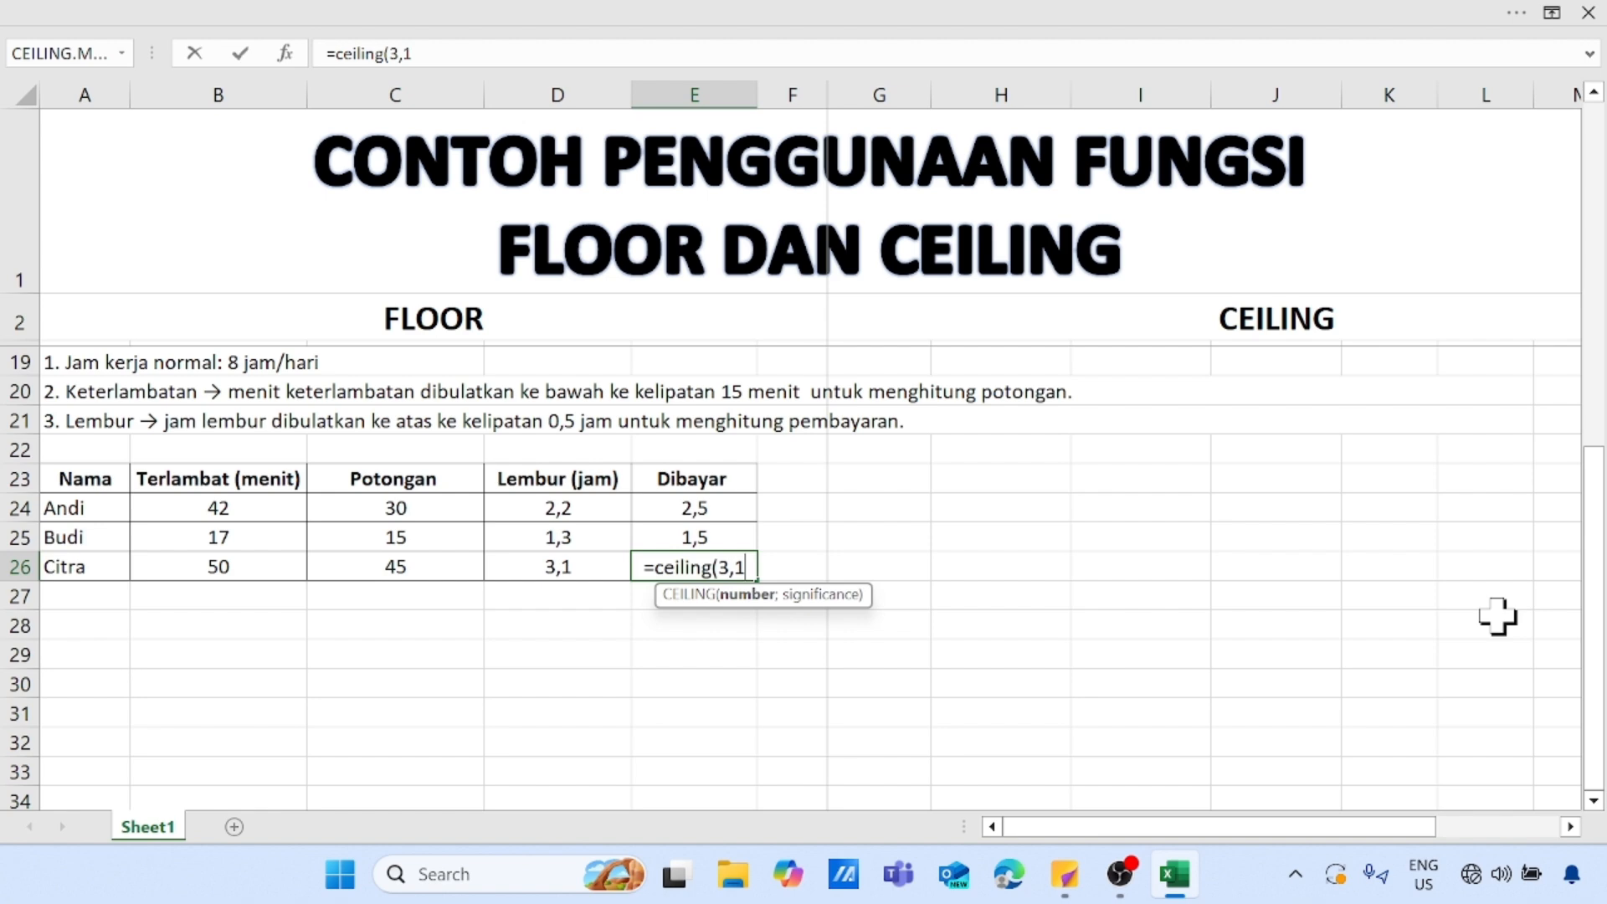
type(";")
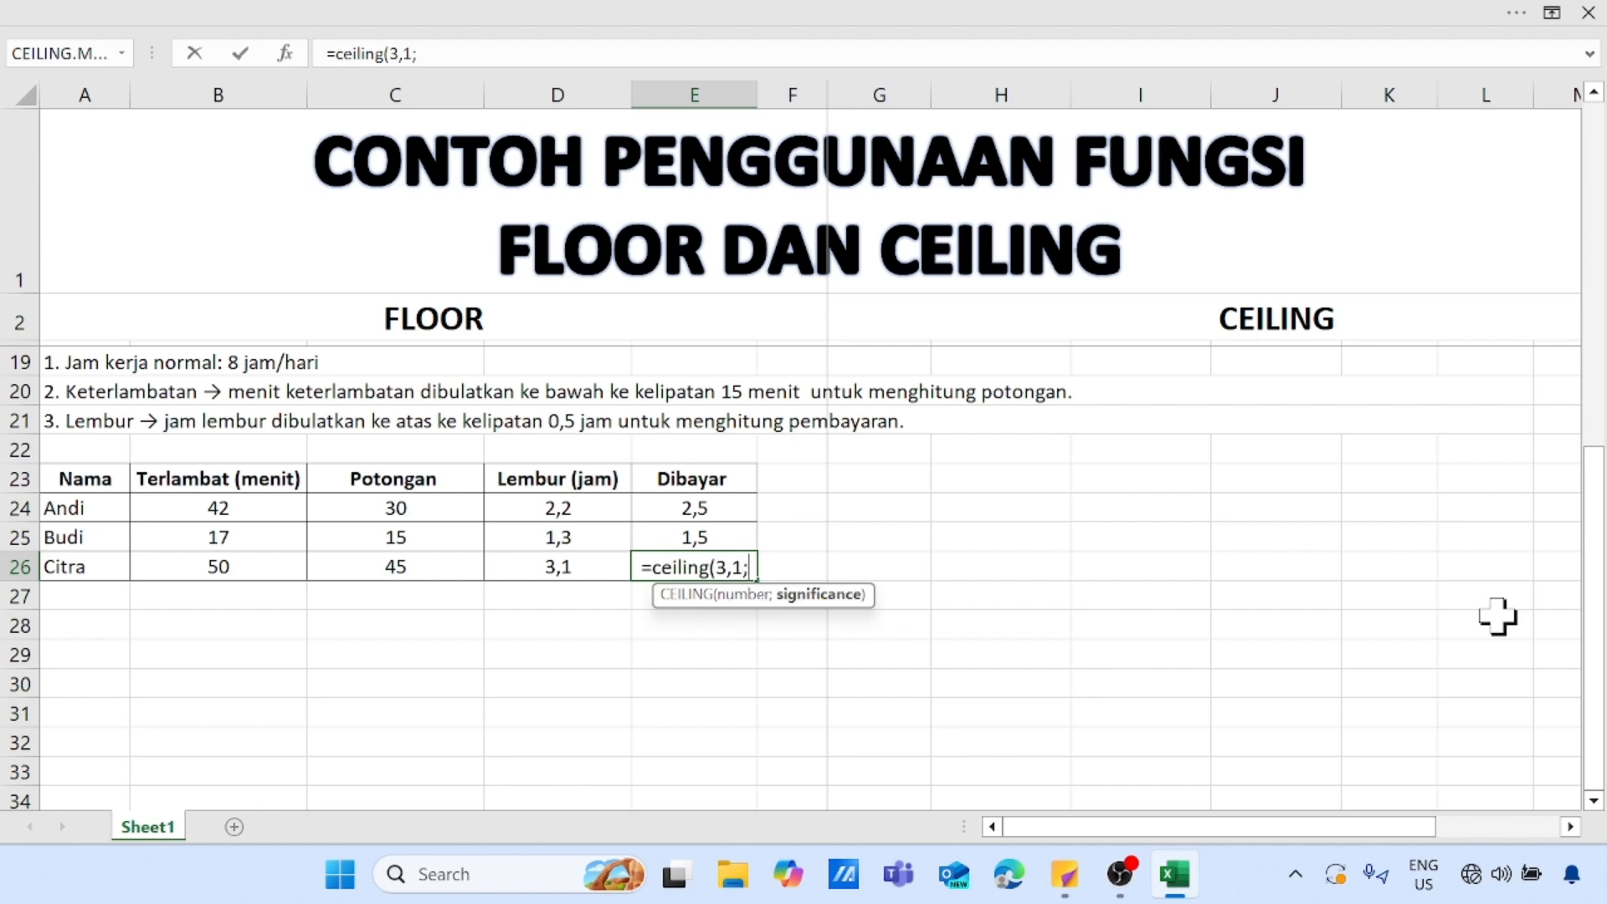
type("0,5")
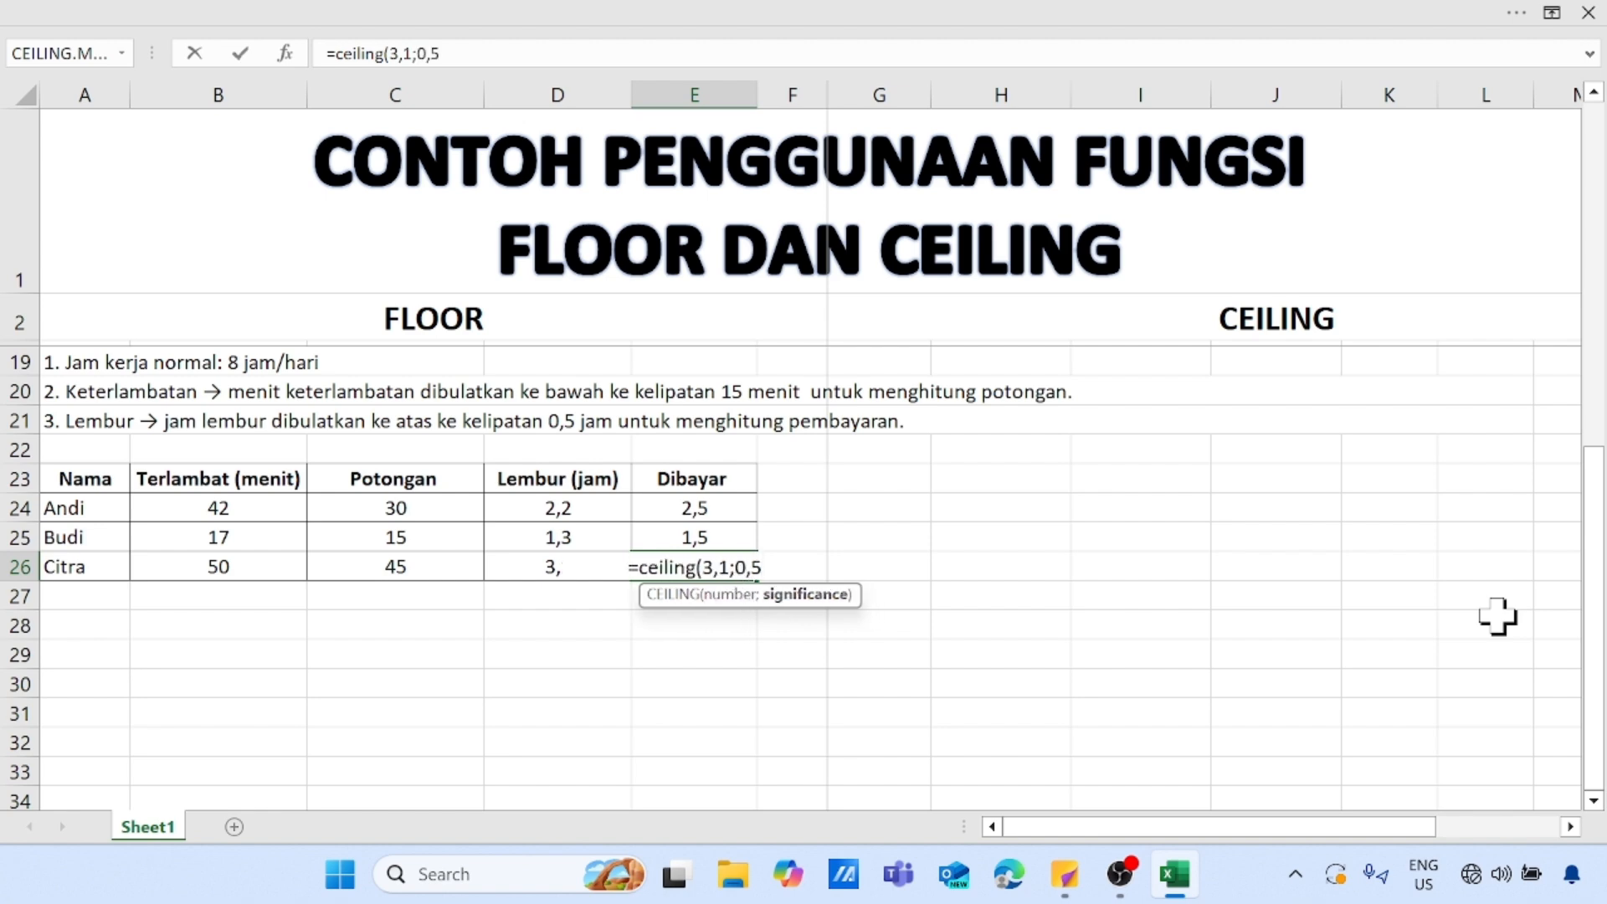
type(")")
key("Return")
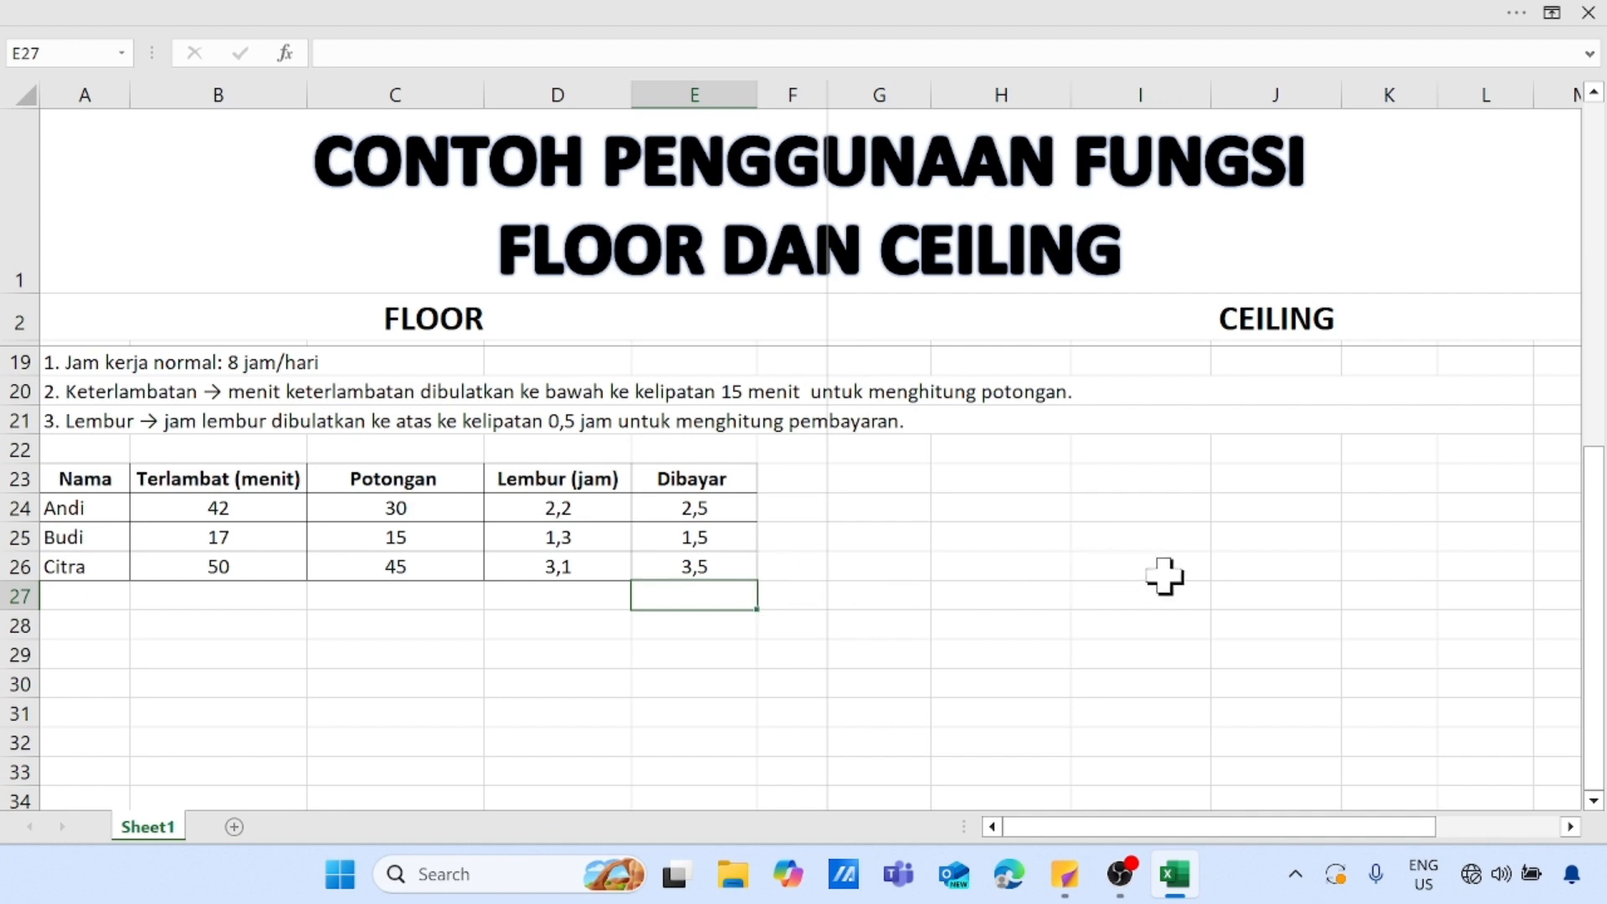
scroll(1166, 576, "up", 1)
scroll(1166, 576, "up", 4)
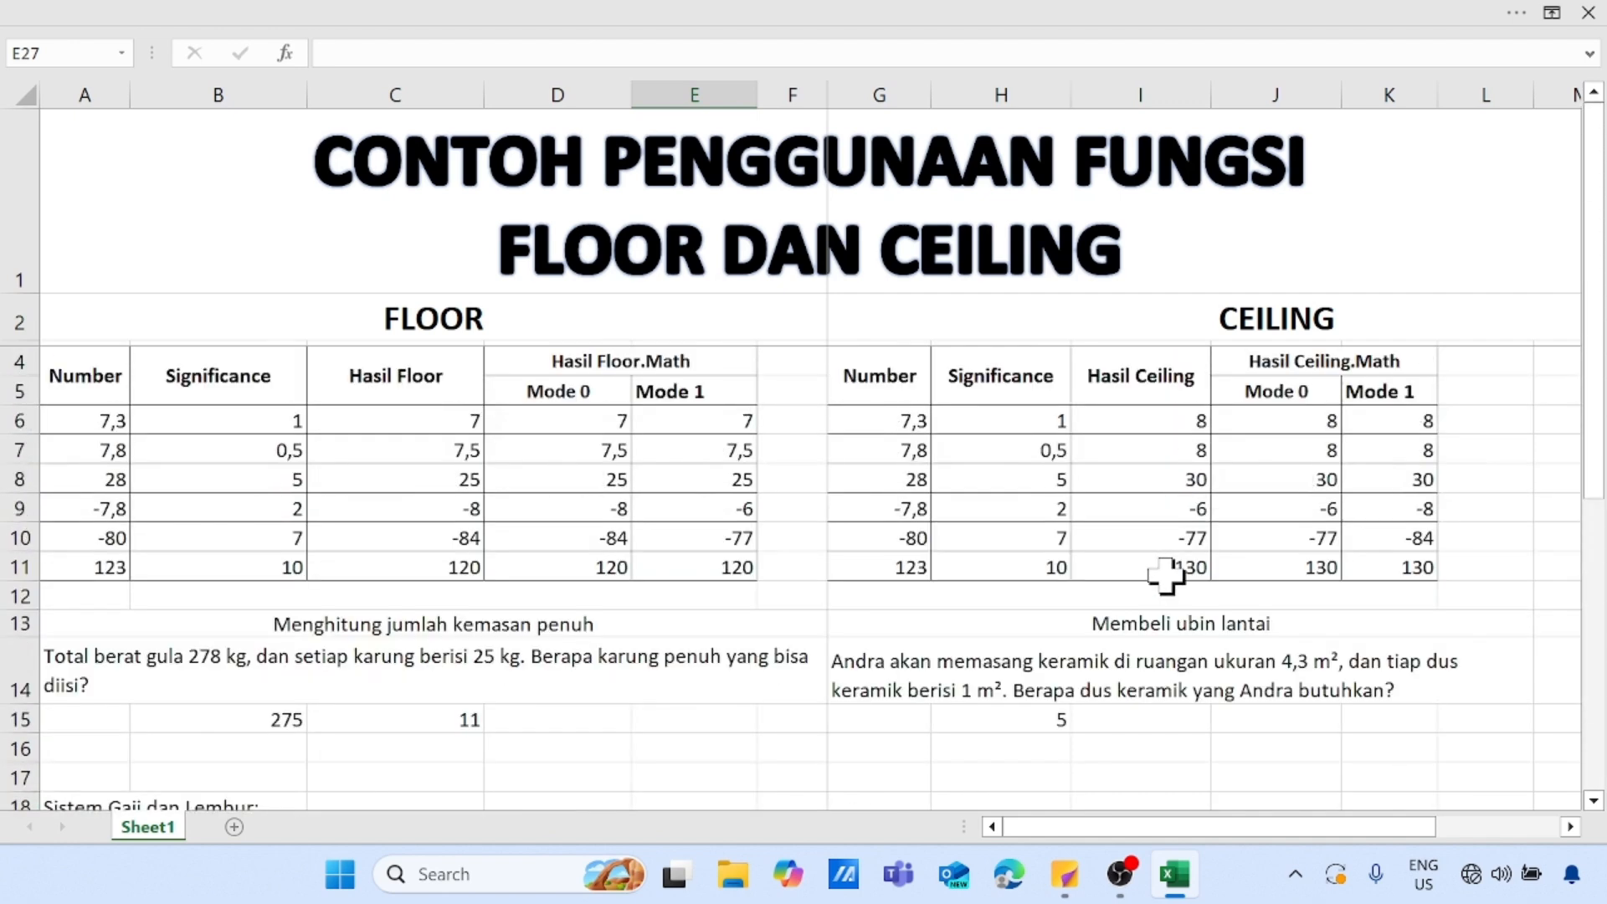